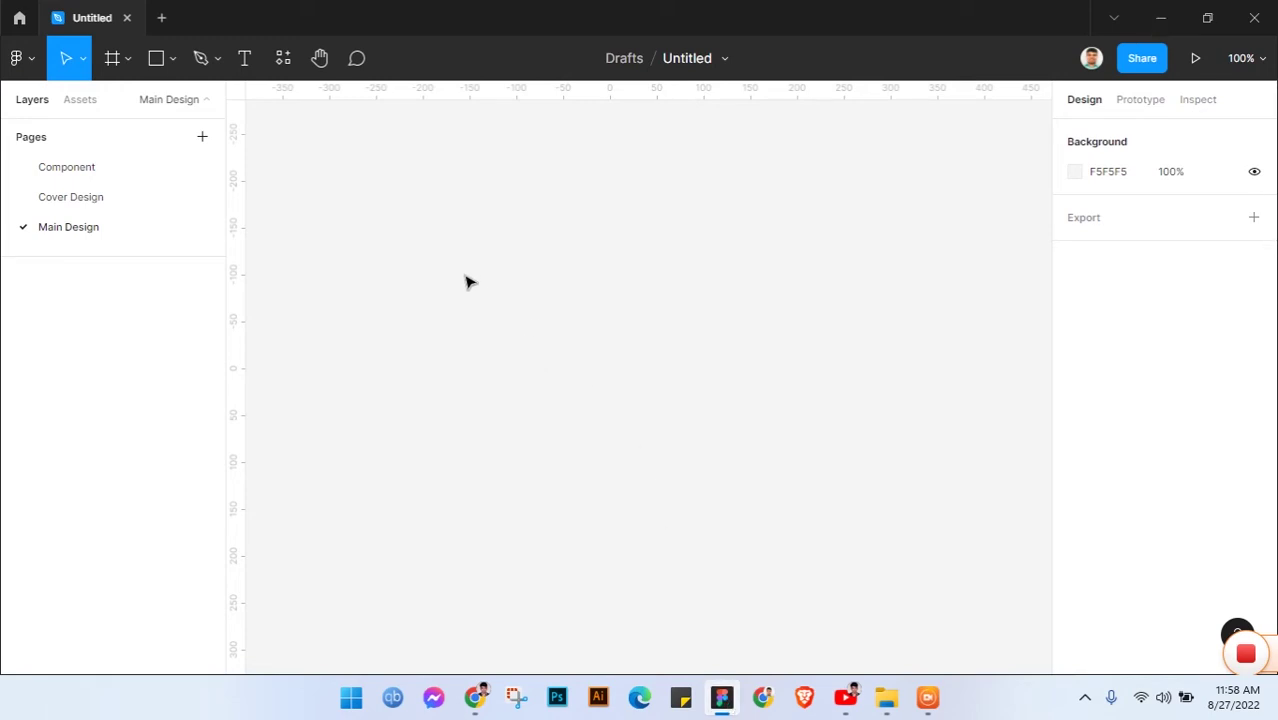
# - Draw a rectangle on the canvas sized 470 × 309
pyautogui.click(174, 66)
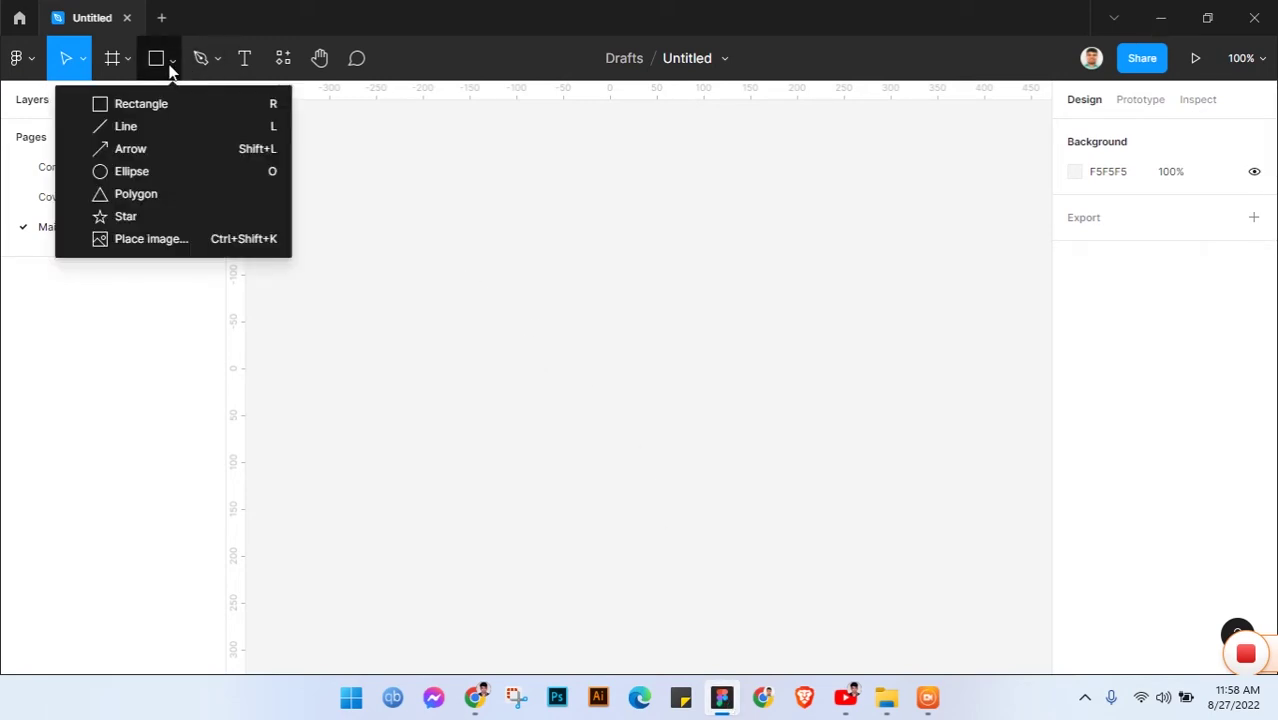
pyautogui.click(122, 109)
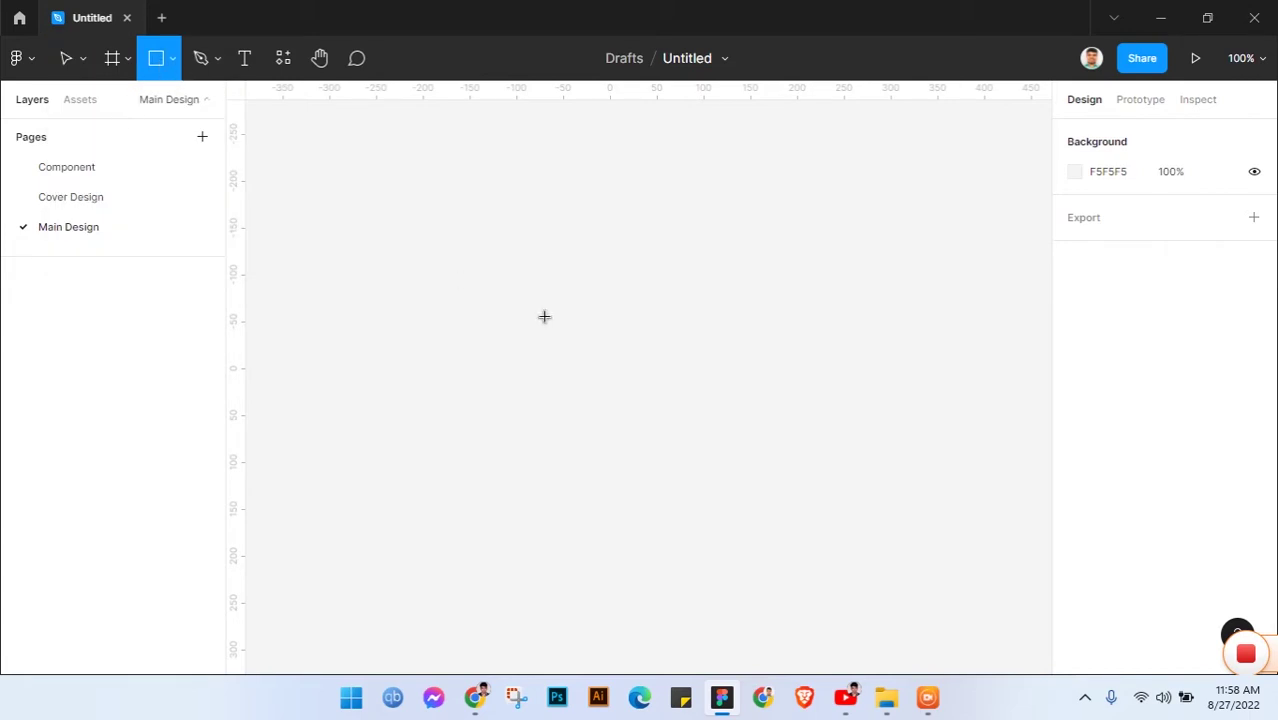
pyautogui.click(496, 277)
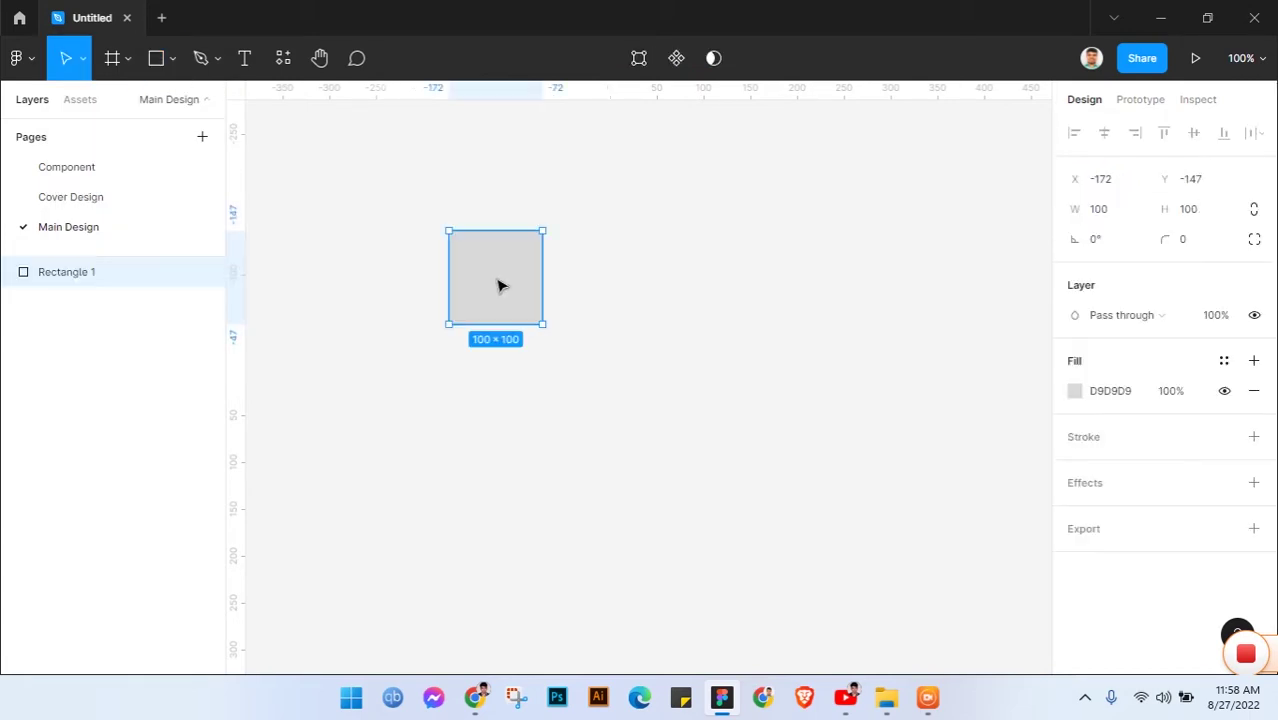
pyautogui.click(1117, 211)
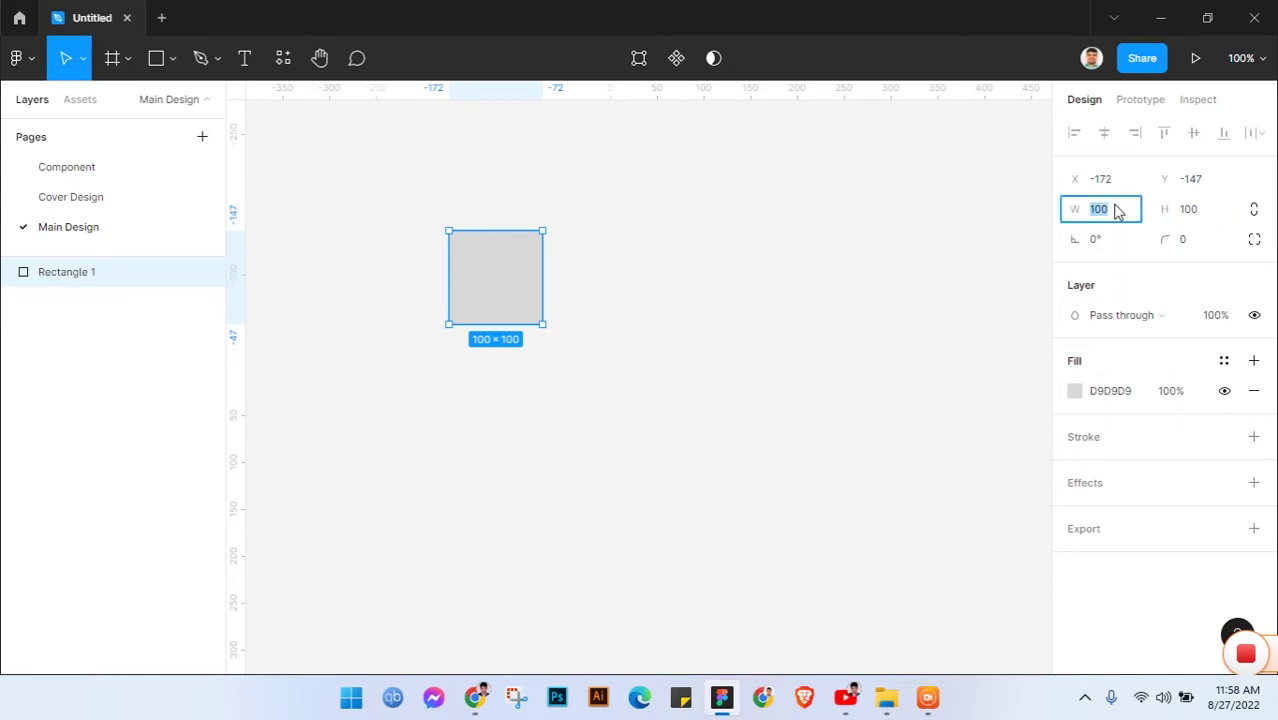
pyautogui.write('470')
pyautogui.press('Tab')
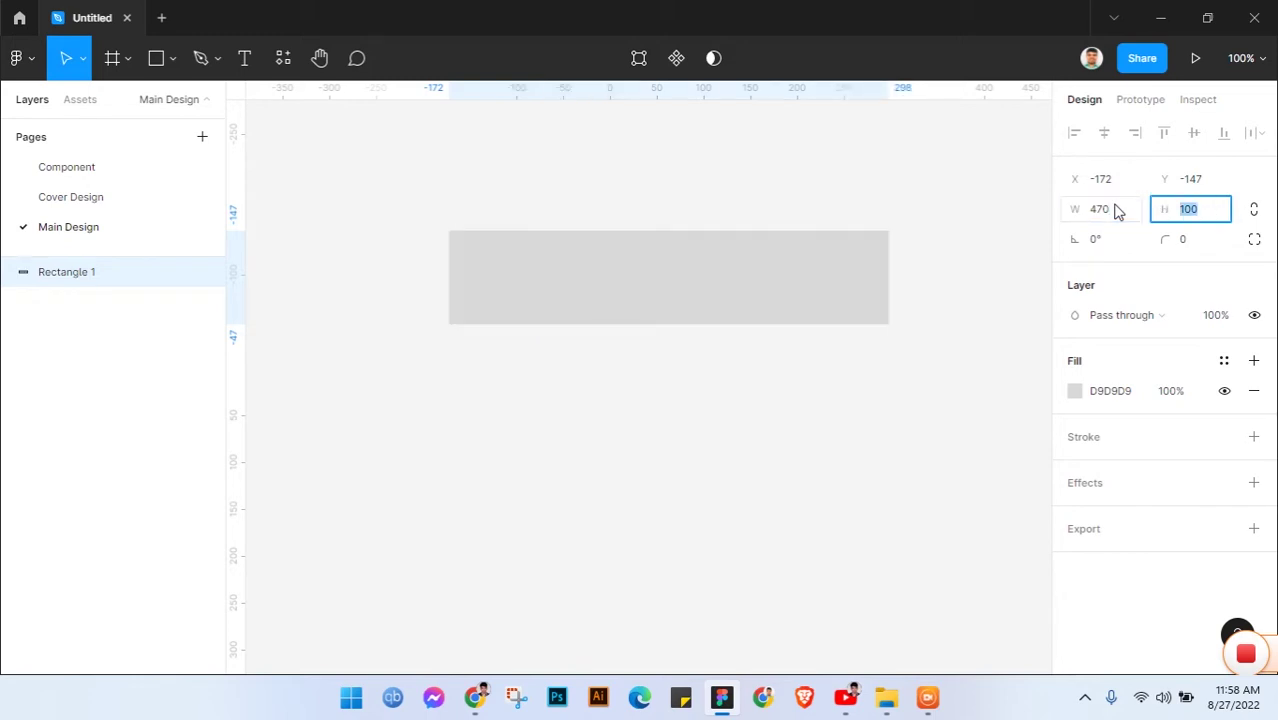
pyautogui.write('305')
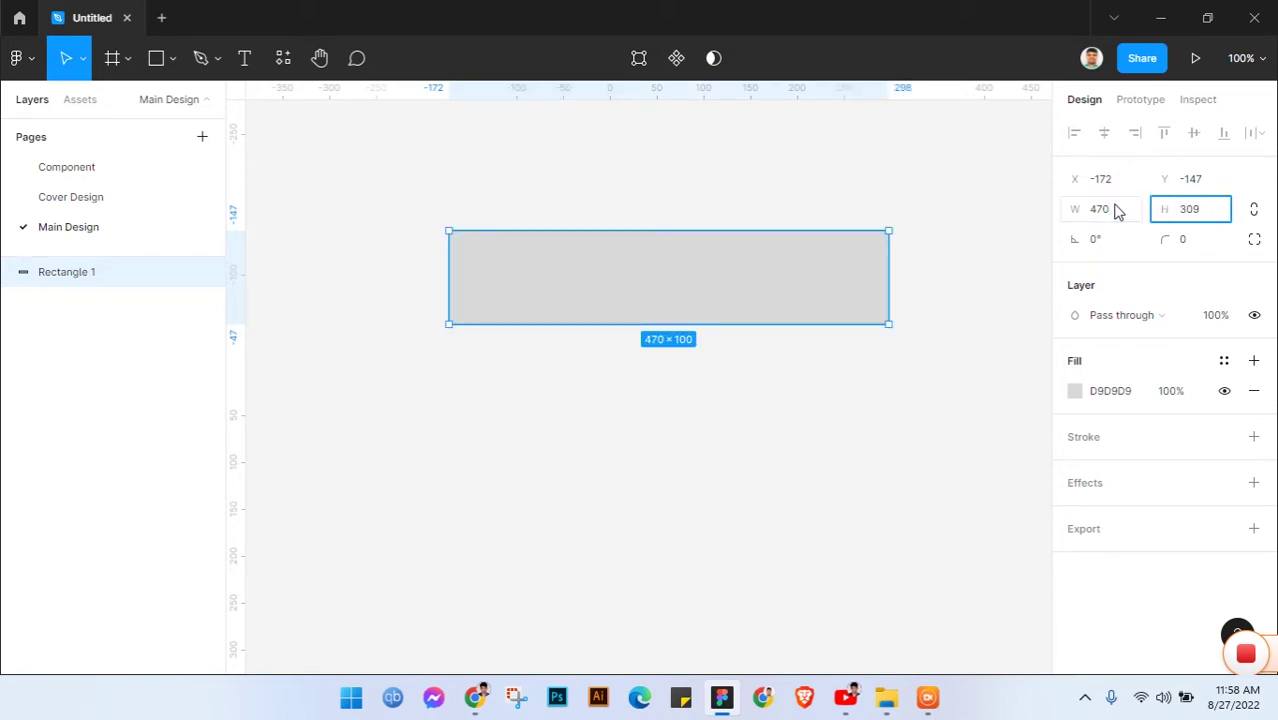
# - Round the rectangle's corners to radius 15 and fill it white FFFFFF
pyautogui.click(1203, 248)
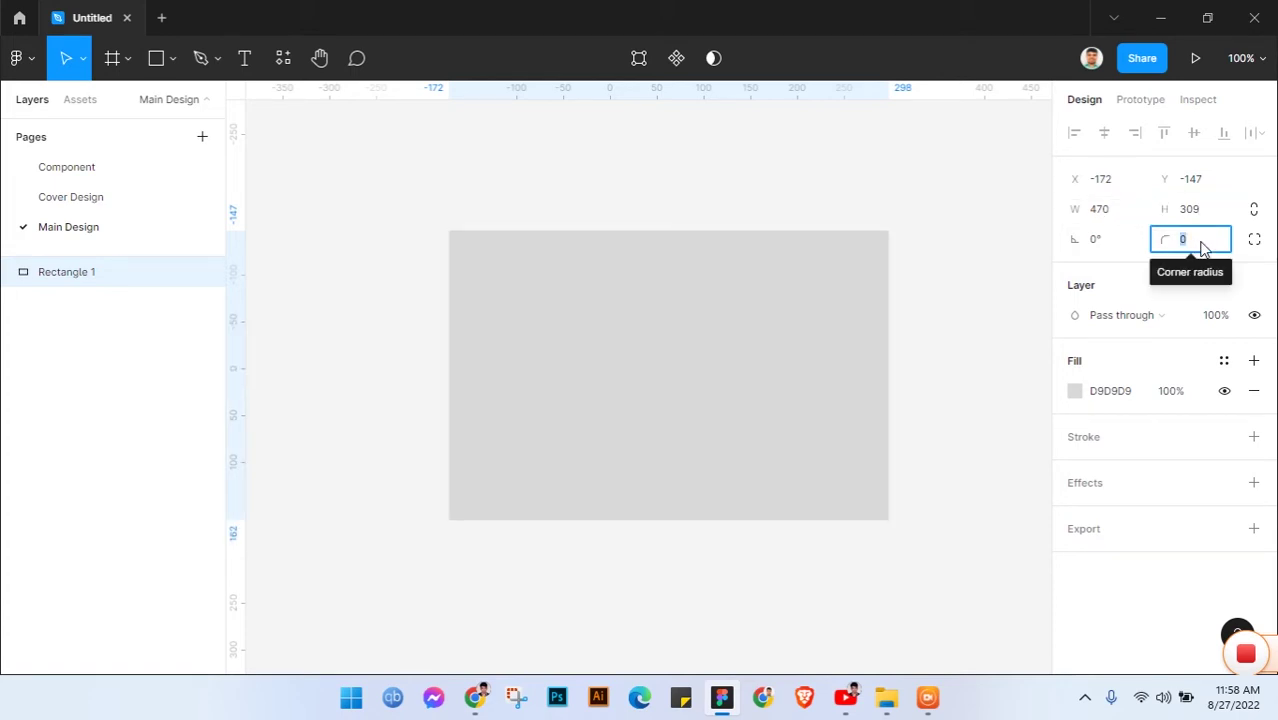
pyautogui.write('15')
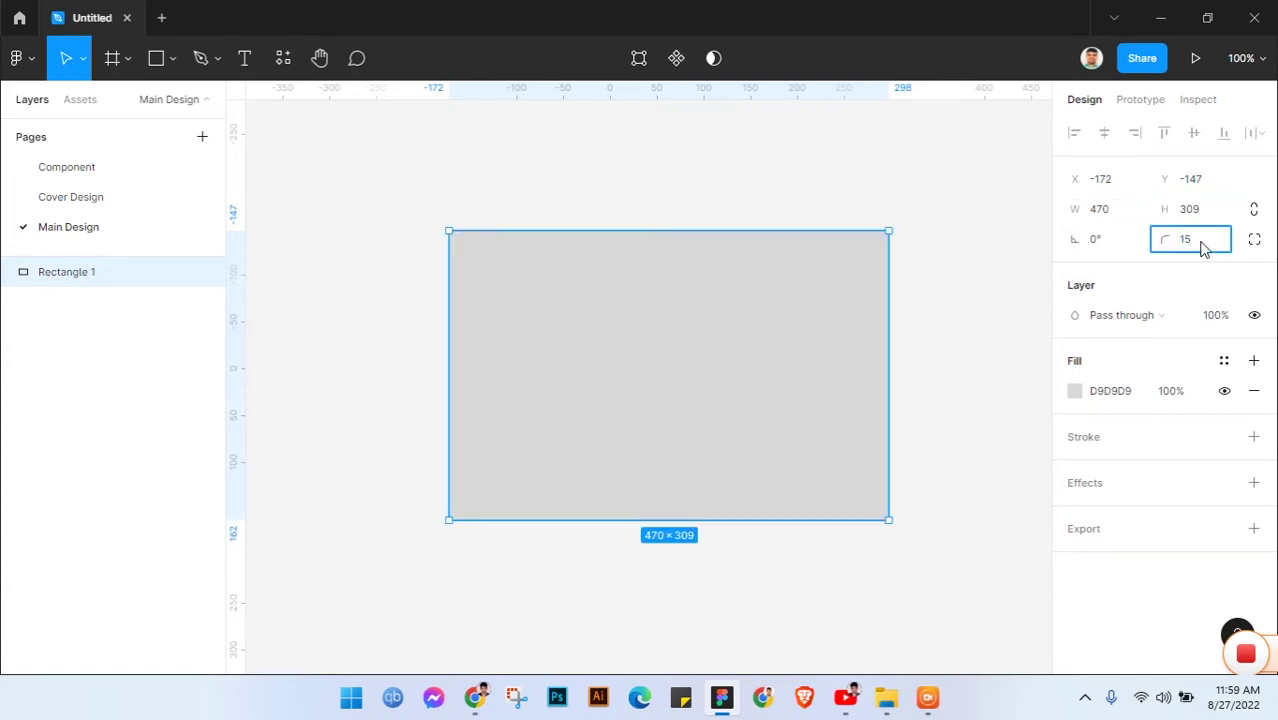
pyautogui.click(1118, 395)
pyautogui.write('f')
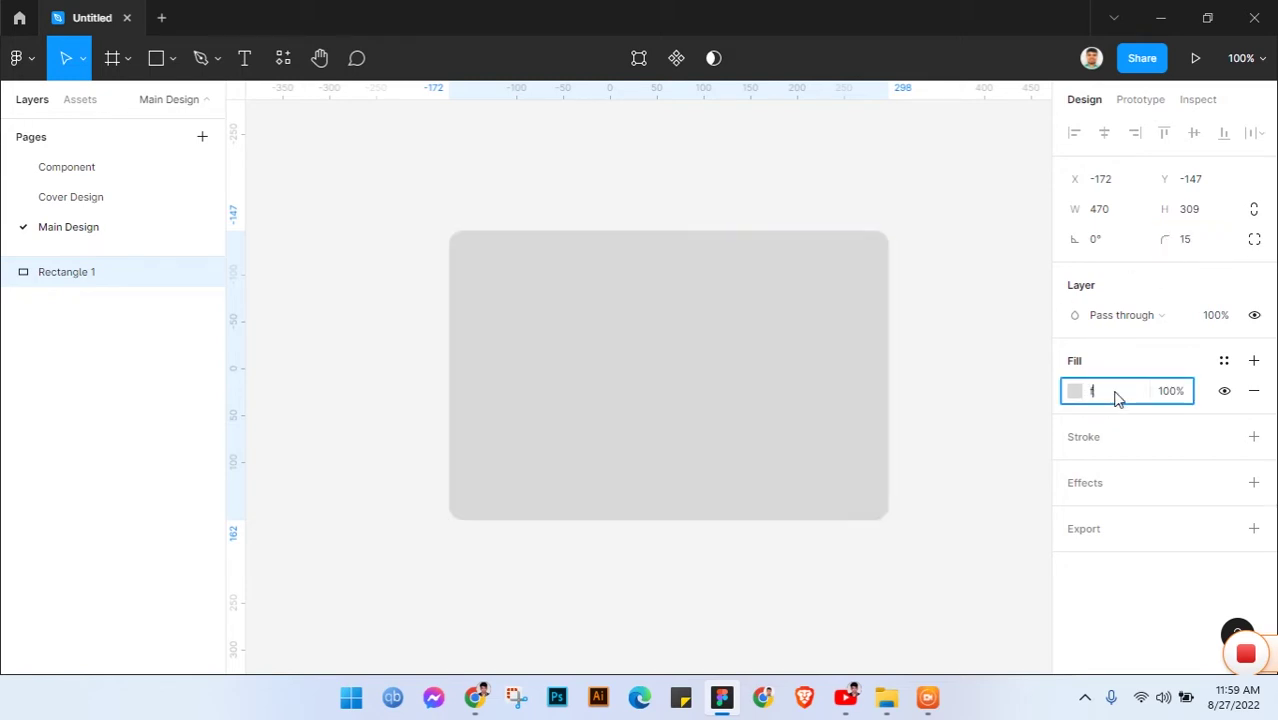
pyautogui.write('ffff')
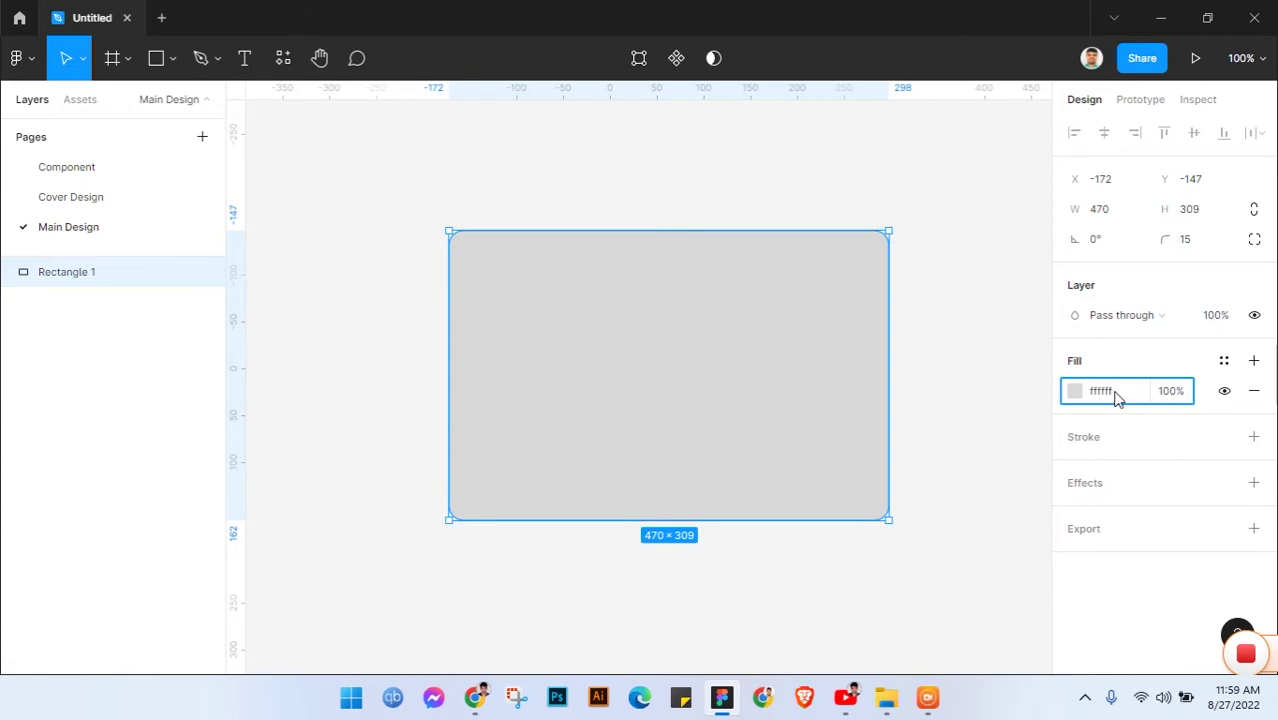
pyautogui.press('Return')
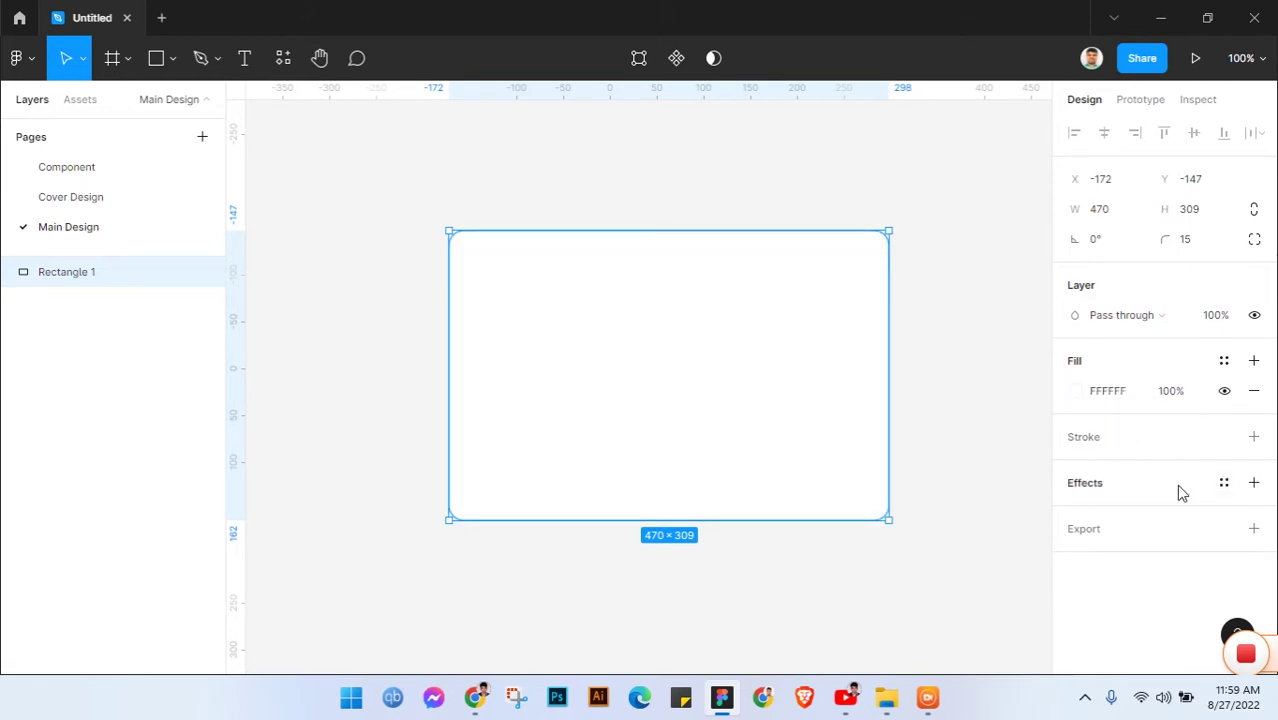
# - Add a drop shadow to the card with blur 50 and Y offset 20
pyautogui.click(1254, 482)
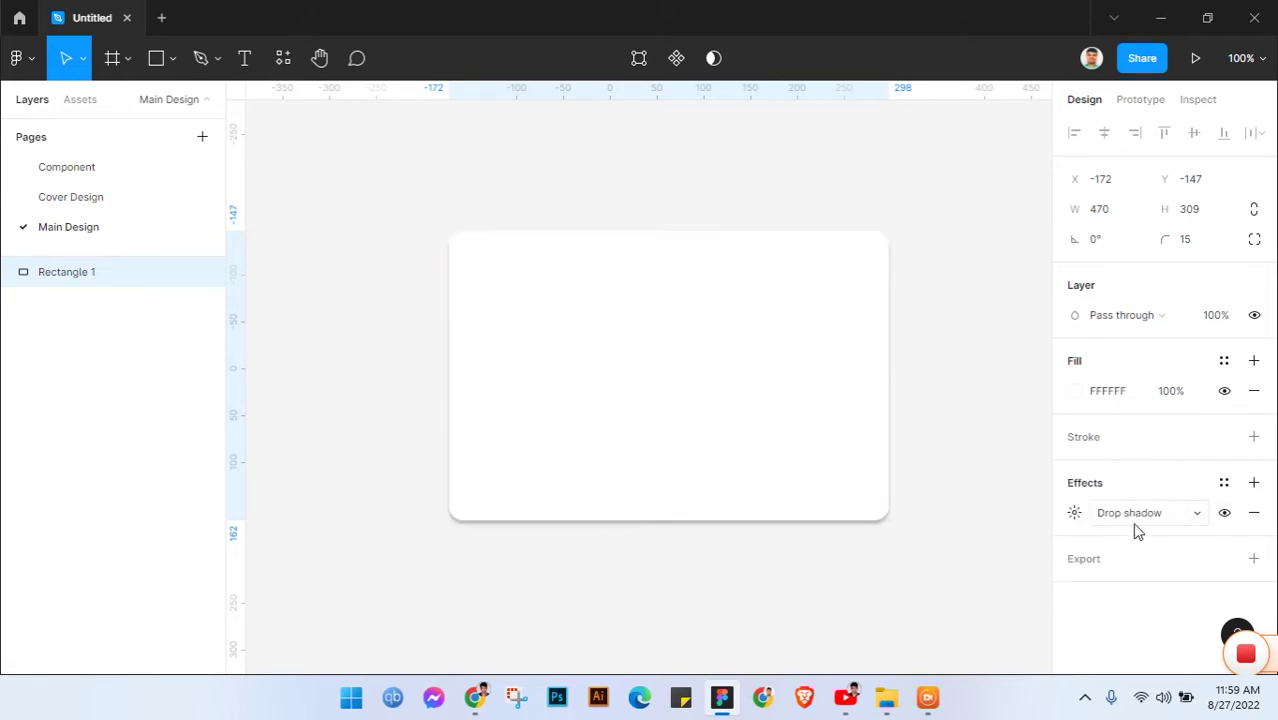
pyautogui.click(1084, 513)
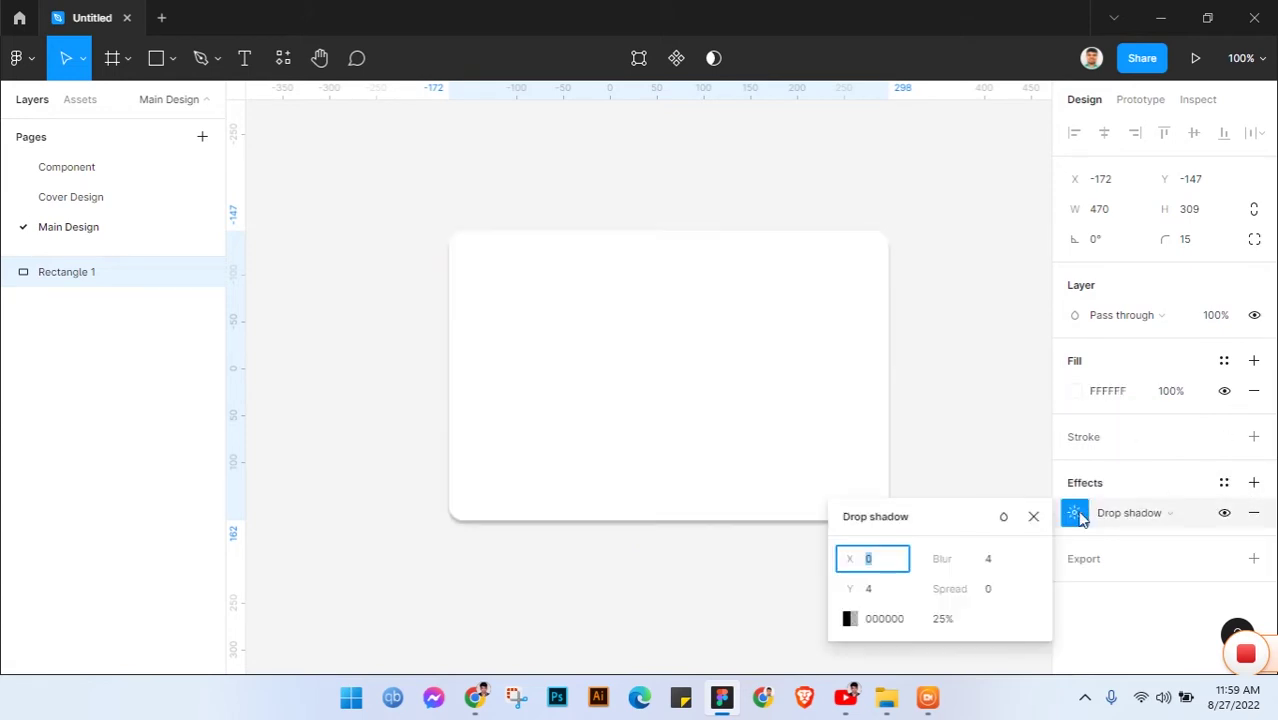
pyautogui.click(1000, 565)
pyautogui.write('50')
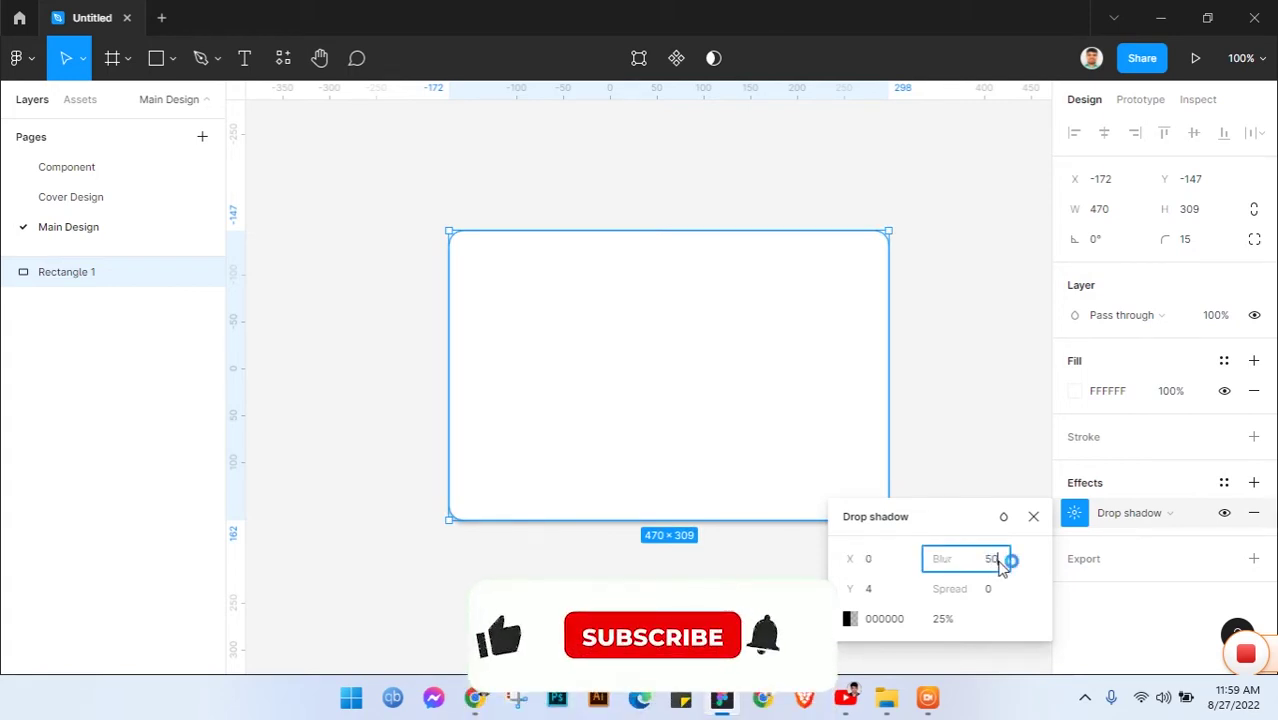
pyautogui.click(888, 594)
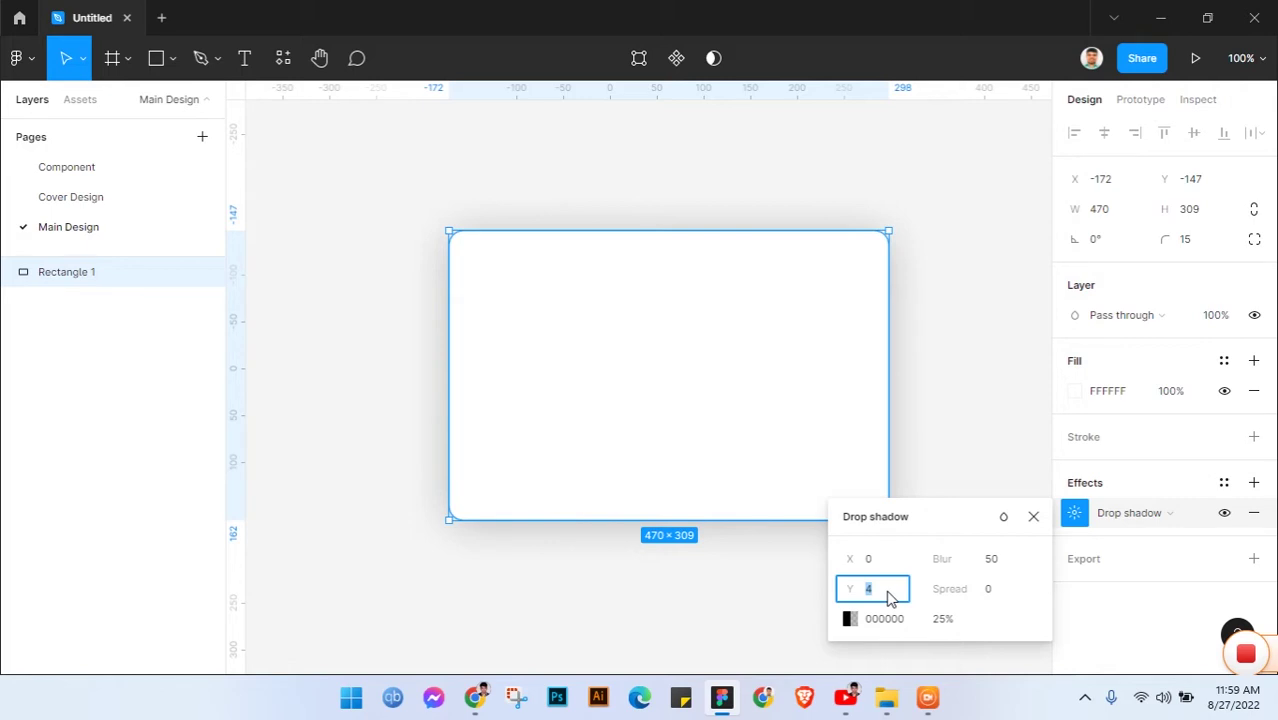
pyautogui.write('20')
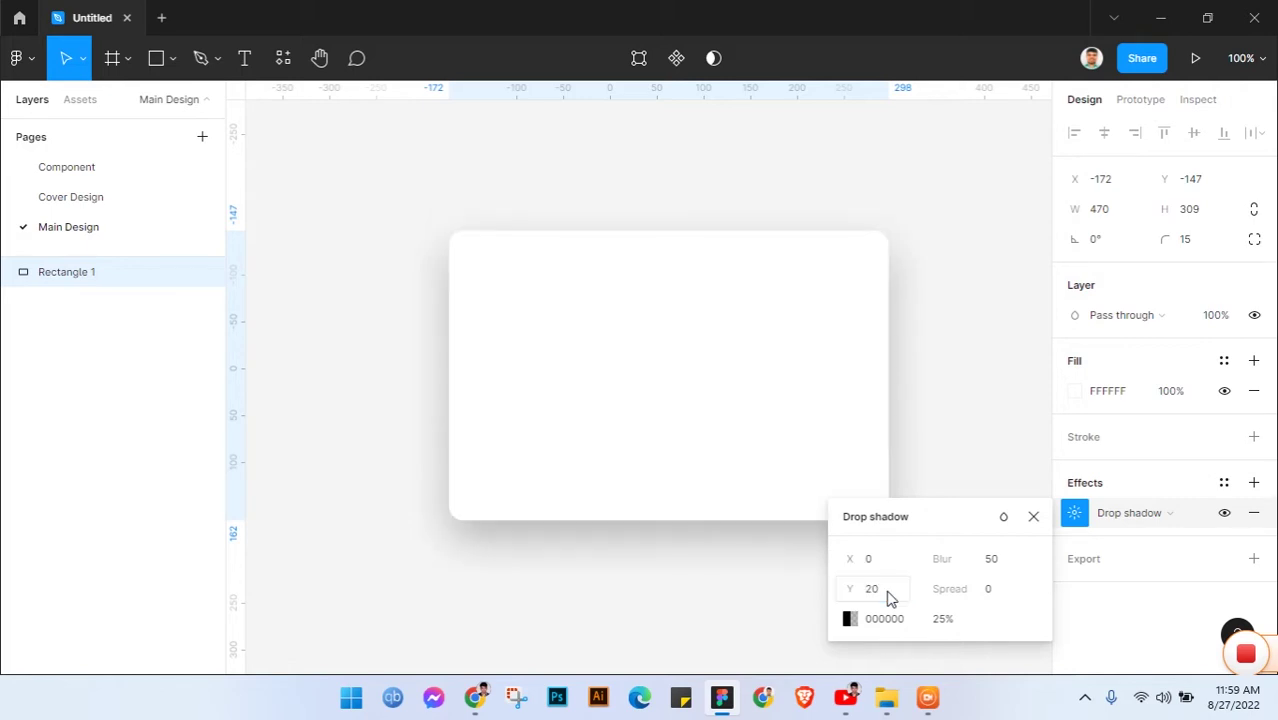
pyautogui.click(1033, 516)
pyautogui.click(988, 450)
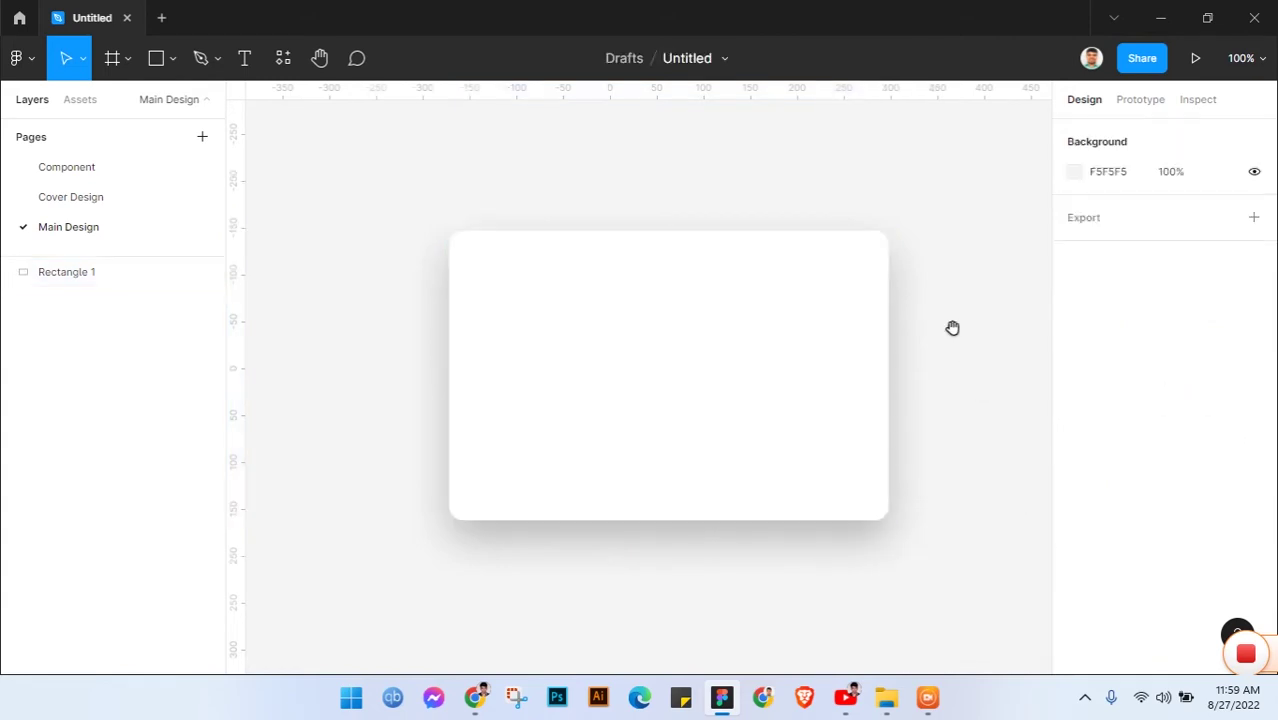
pyautogui.moveTo(953, 328); pyautogui.dragTo(893, 362)
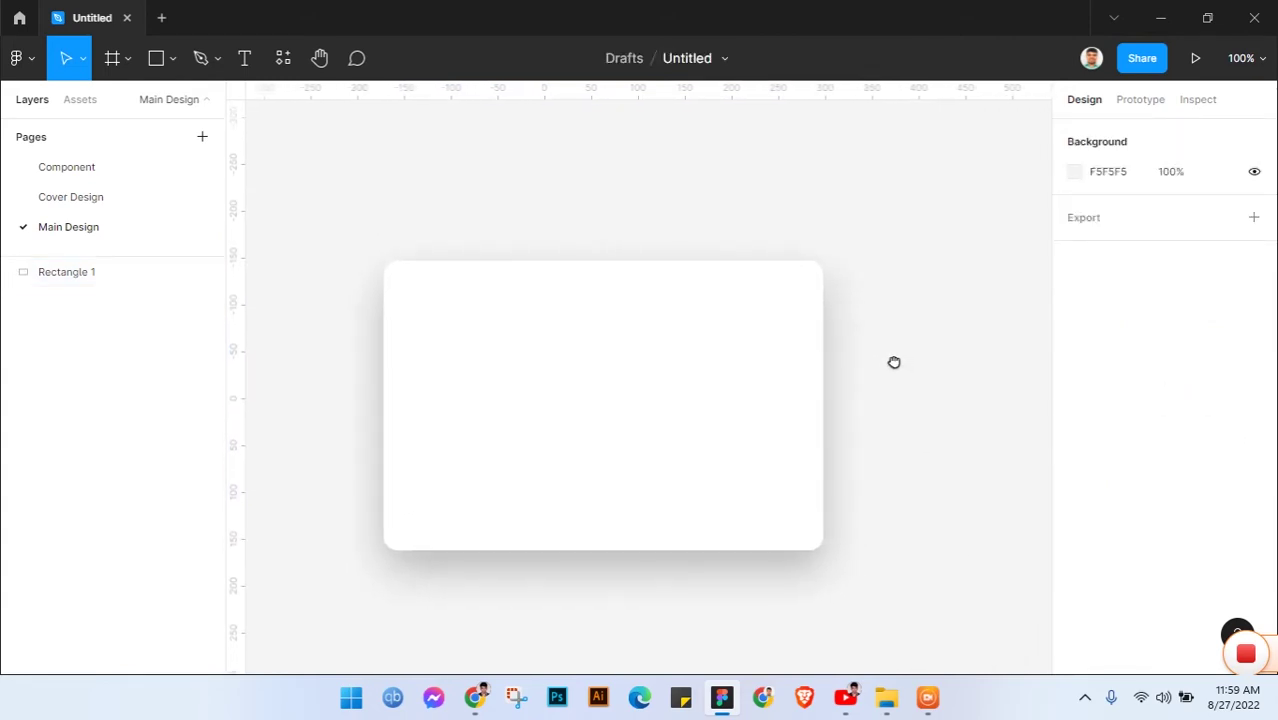
# - Draw a new 470 × 75 rectangle on the card
pyautogui.click(171, 58)
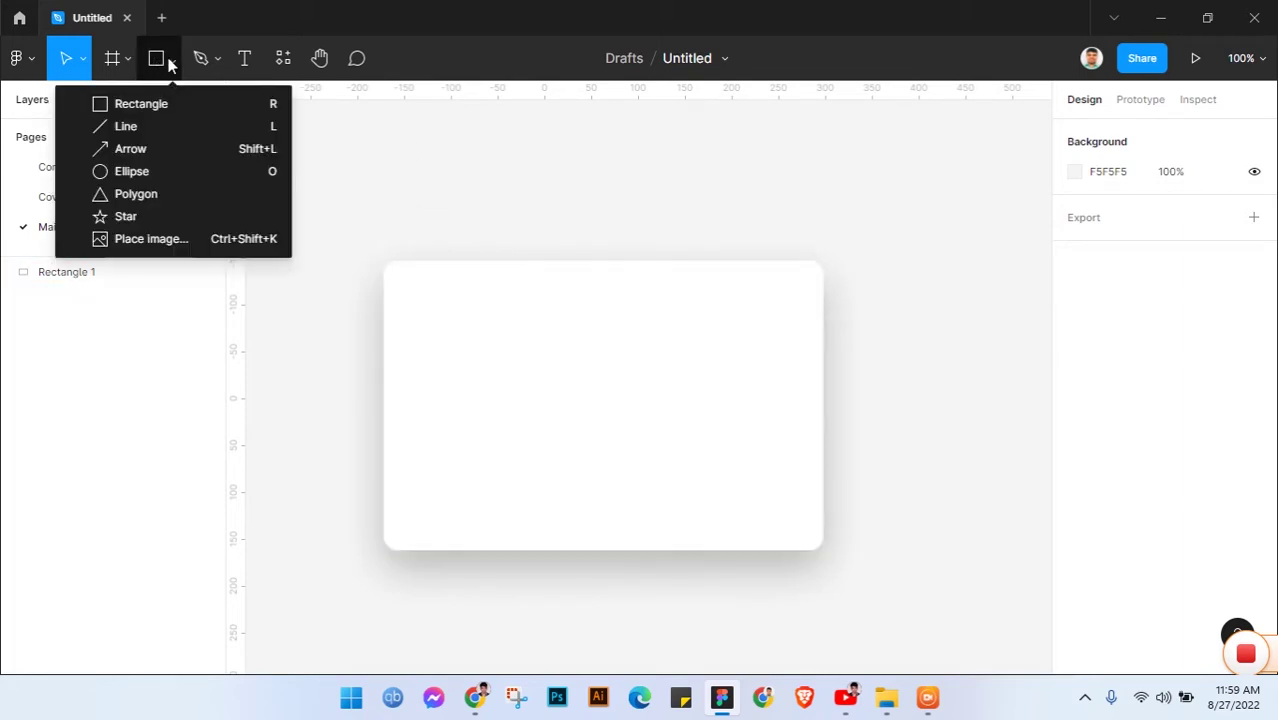
pyautogui.click(128, 100)
pyautogui.click(487, 325)
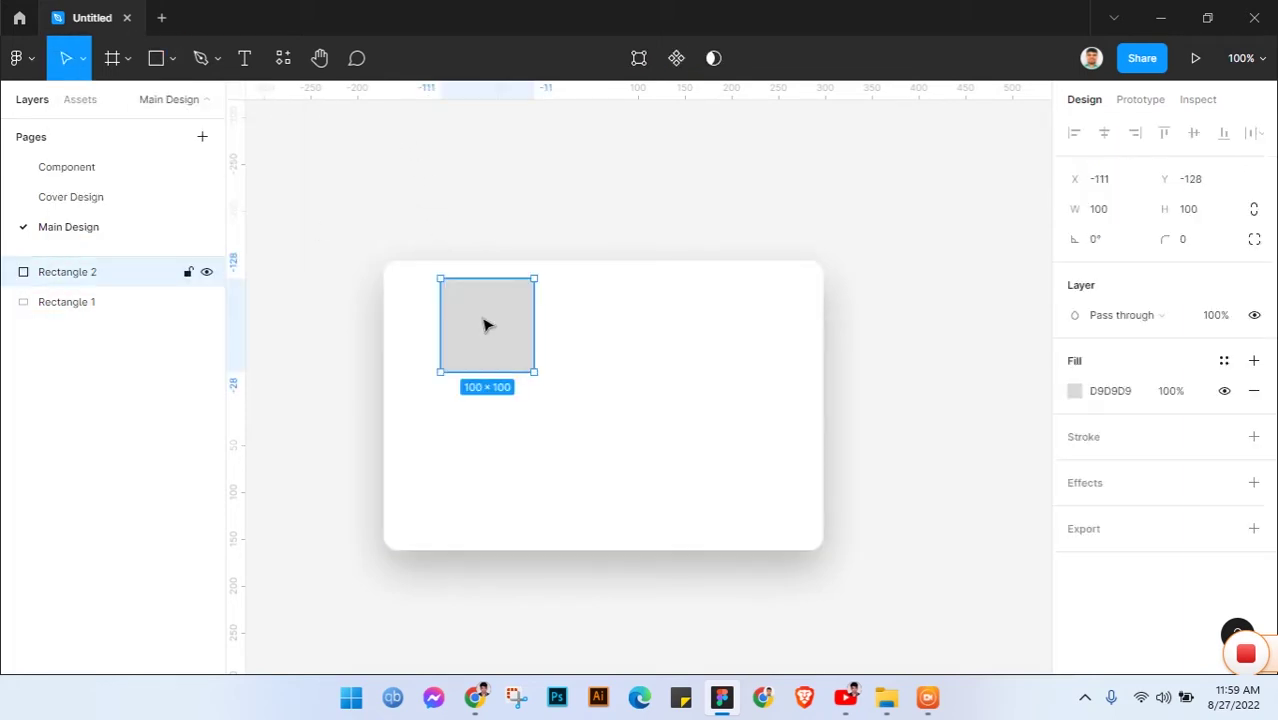
pyautogui.click(1113, 219)
pyautogui.write('4')
pyautogui.write('70')
pyautogui.press('Tab')
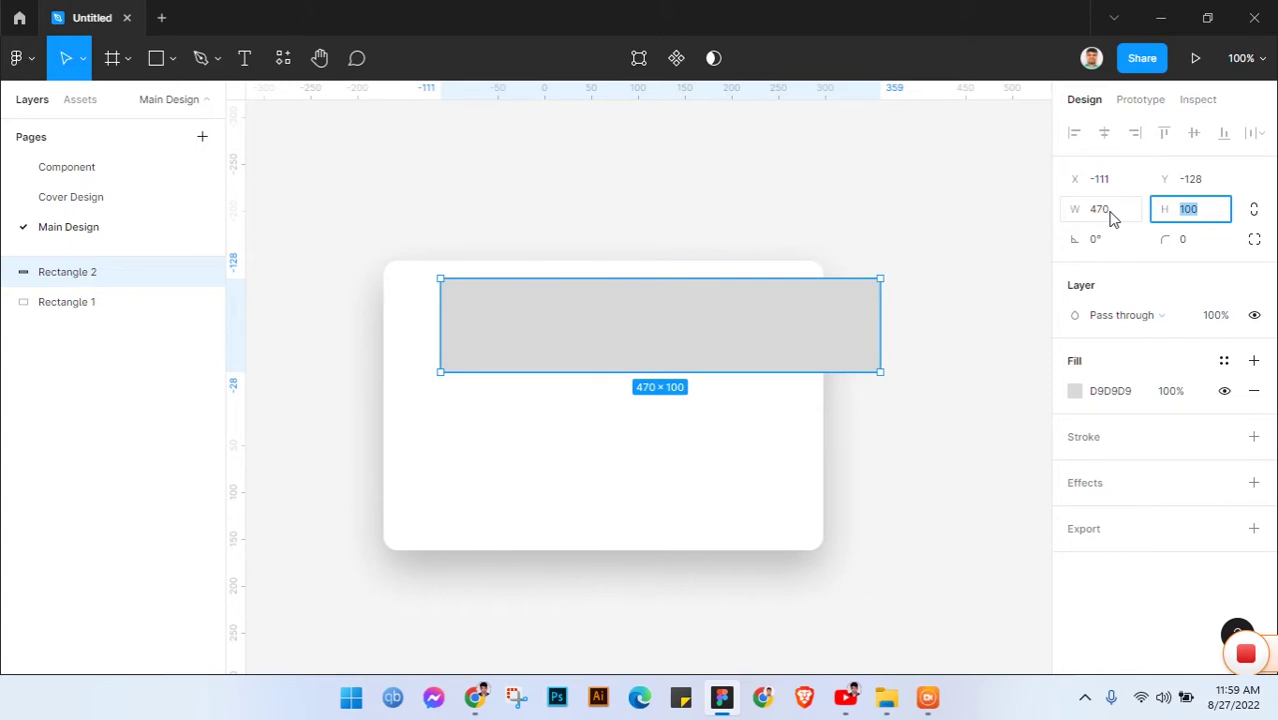
pyautogui.write('75')
pyautogui.press('Tab')
# - Set independent corner radii to 15/15/0/0 so only the top corners are rounded
pyautogui.click(1253, 240)
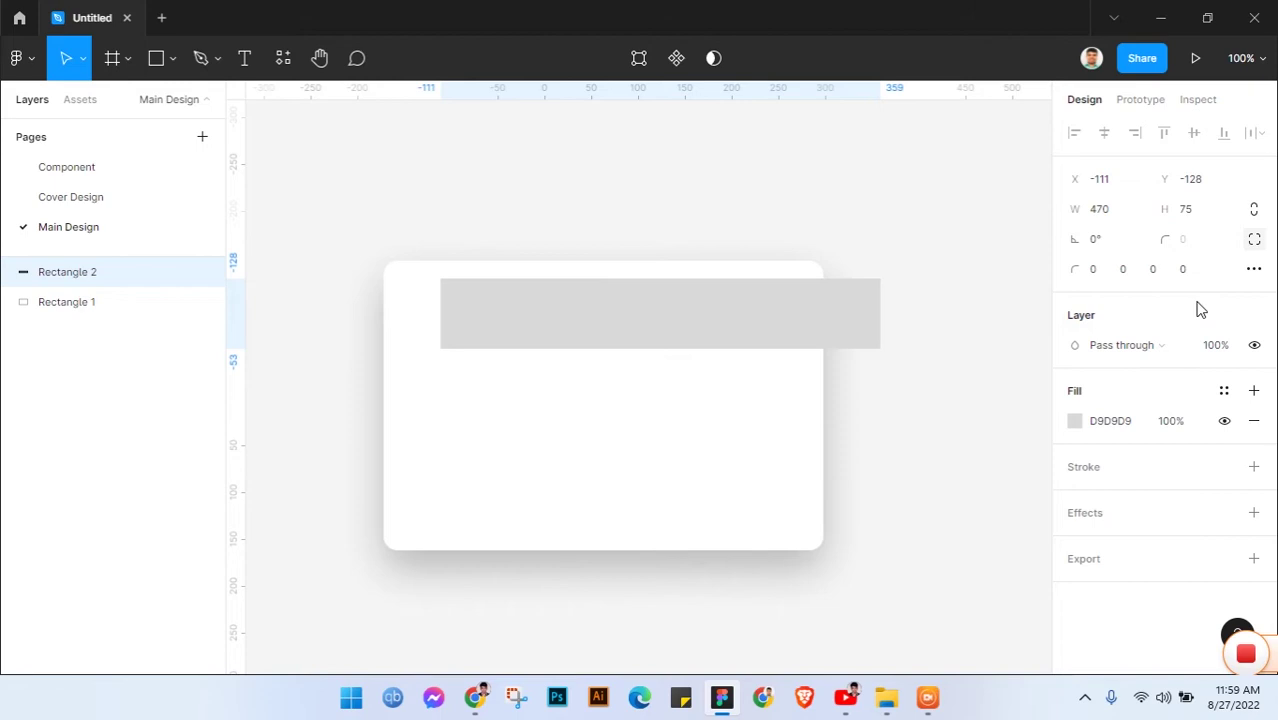
pyautogui.click(1103, 277)
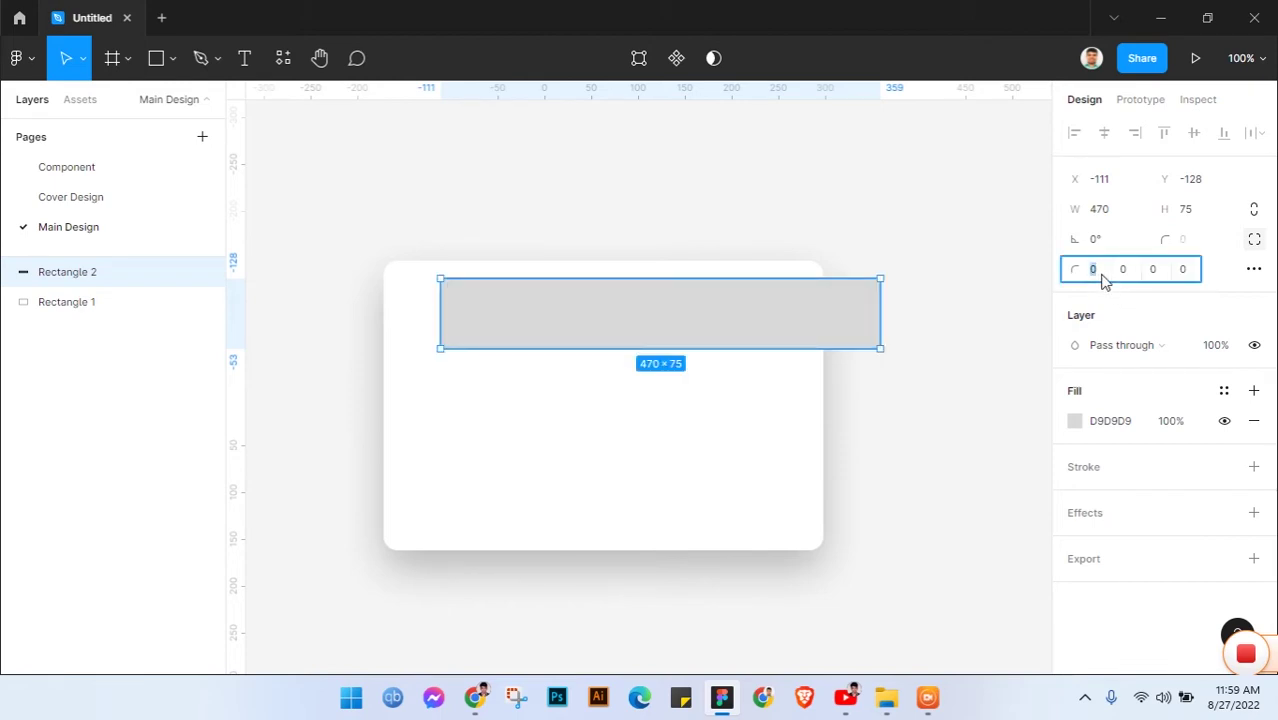
pyautogui.write('15')
pyautogui.press('Tab')
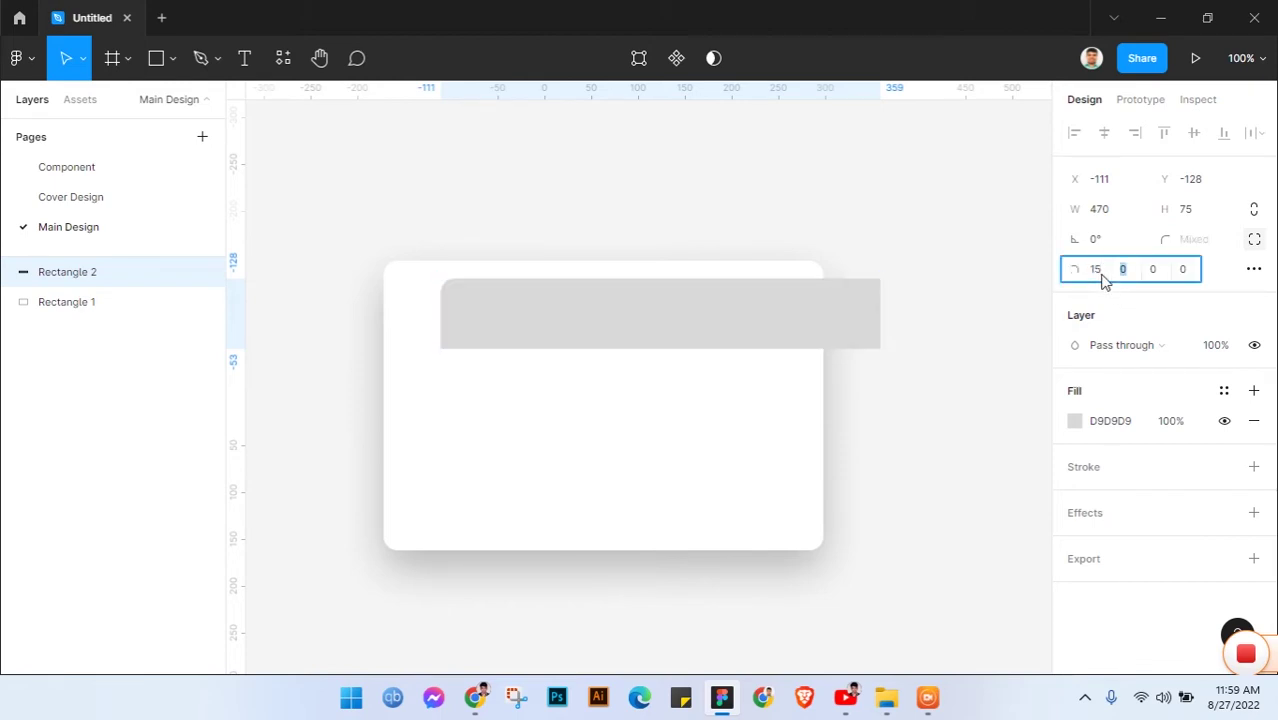
pyautogui.write('15')
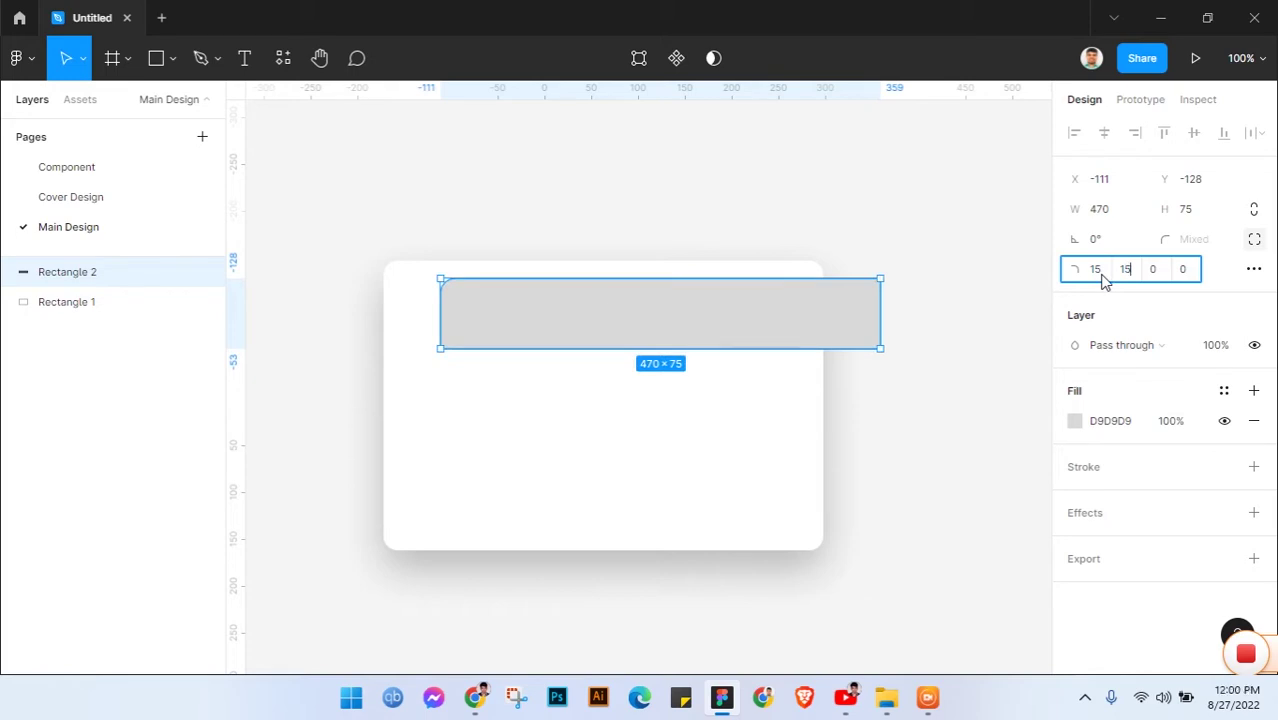
pyautogui.press('Return')
# - Fill the header cyan 03C0DD and move it onto the card's top edge
pyautogui.click(1138, 421)
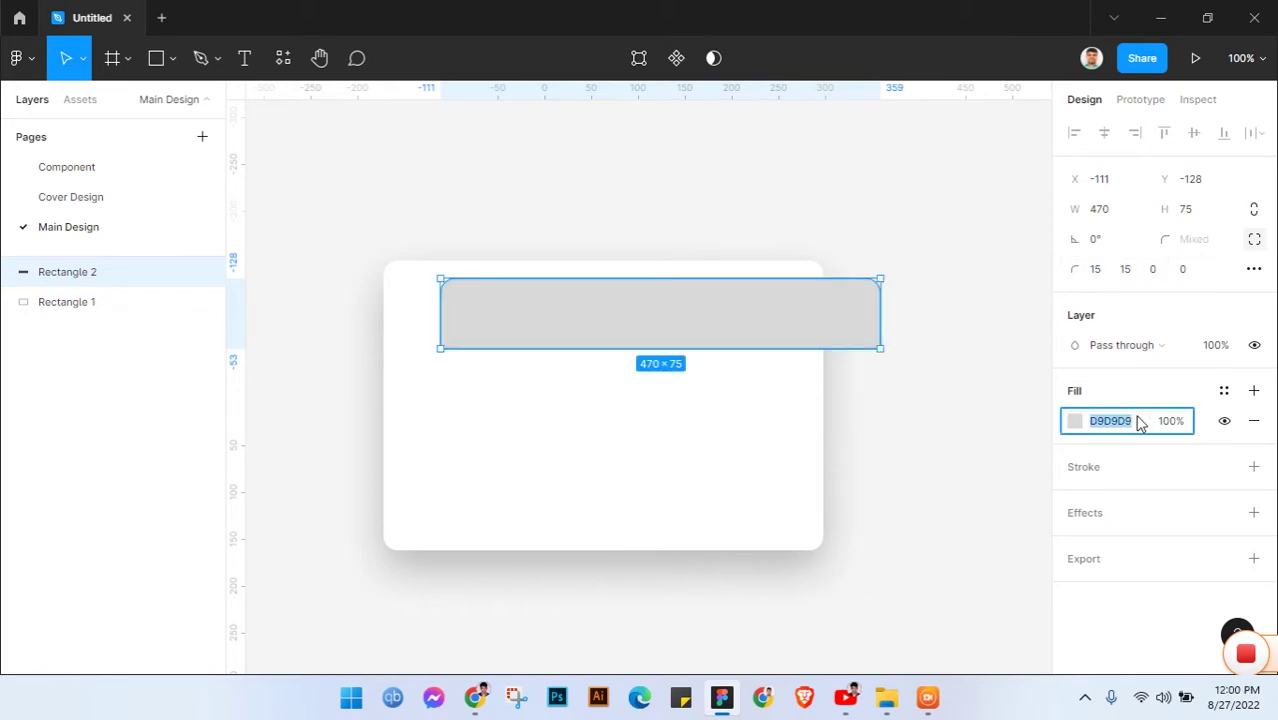
pyautogui.write('03c0dd')
pyautogui.press('Return')
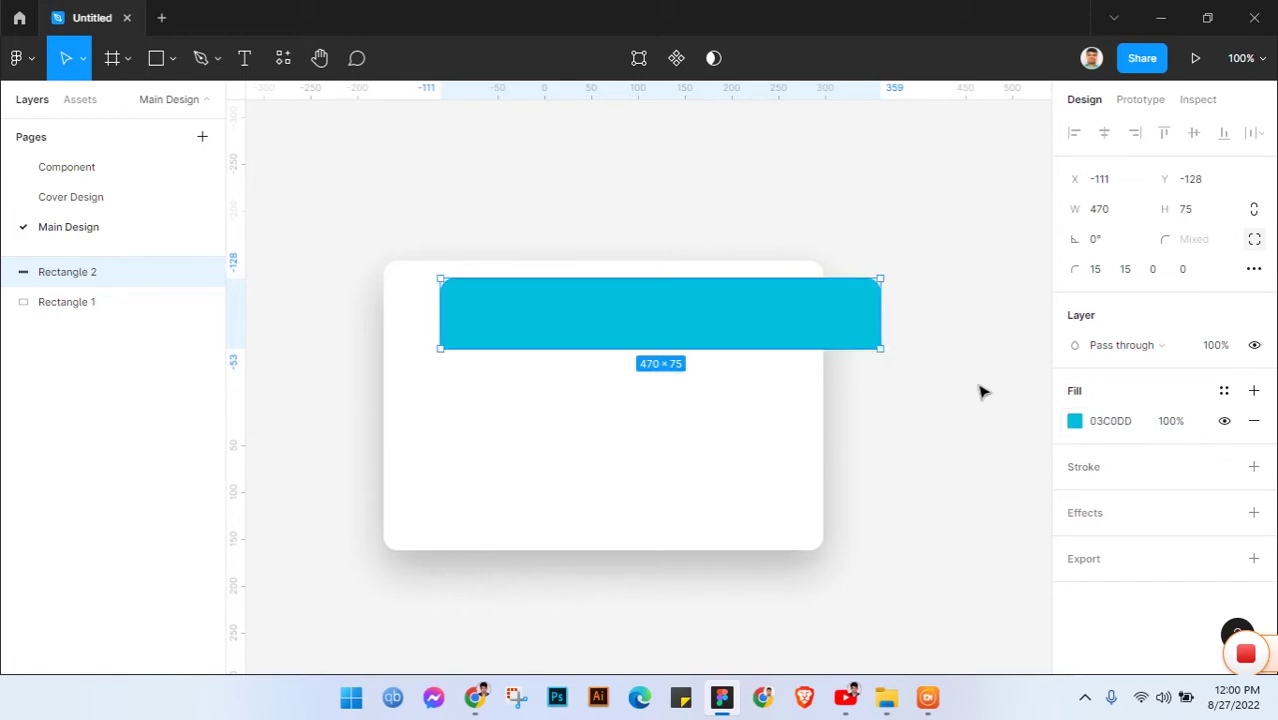
pyautogui.click(983, 372)
pyautogui.moveTo(856, 312); pyautogui.dragTo(802, 294)
# - Place the bell icon from the Alerts & Feedback assets above the card
pyautogui.press('Escape')
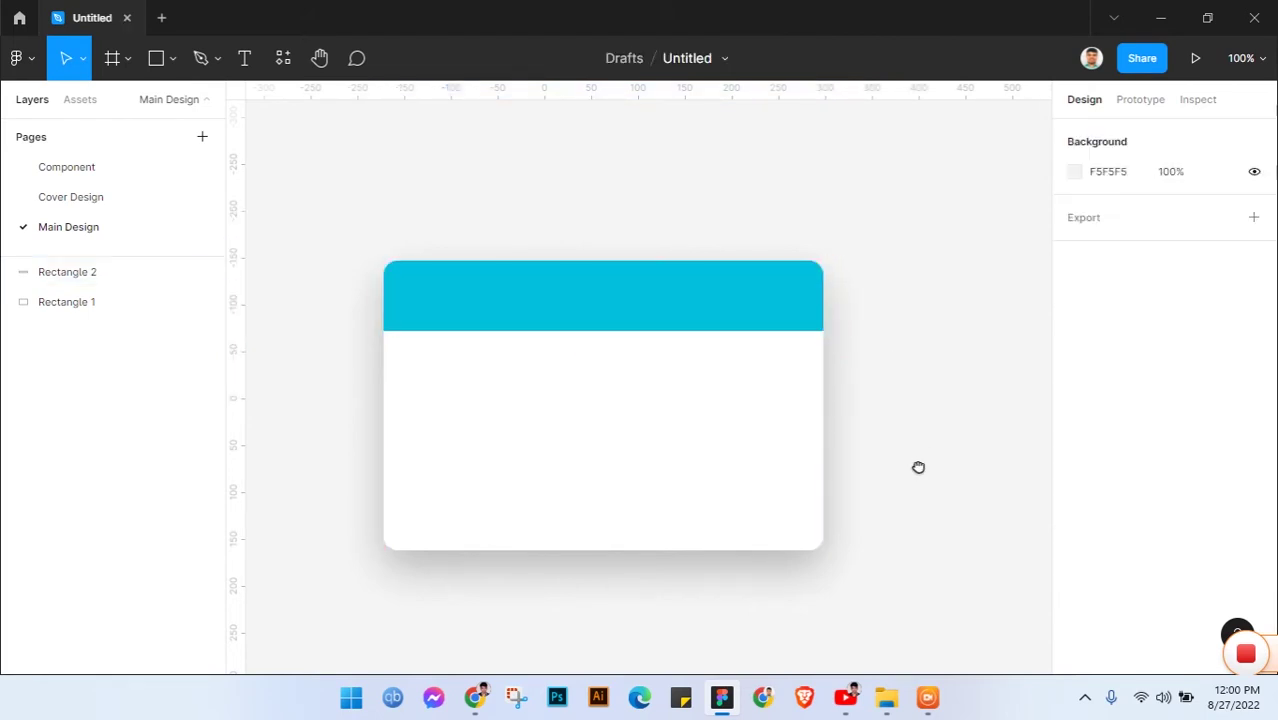
pyautogui.scroll(-1, 893, 341)
pyautogui.moveTo(893, 341); pyautogui.dragTo(893, 401)
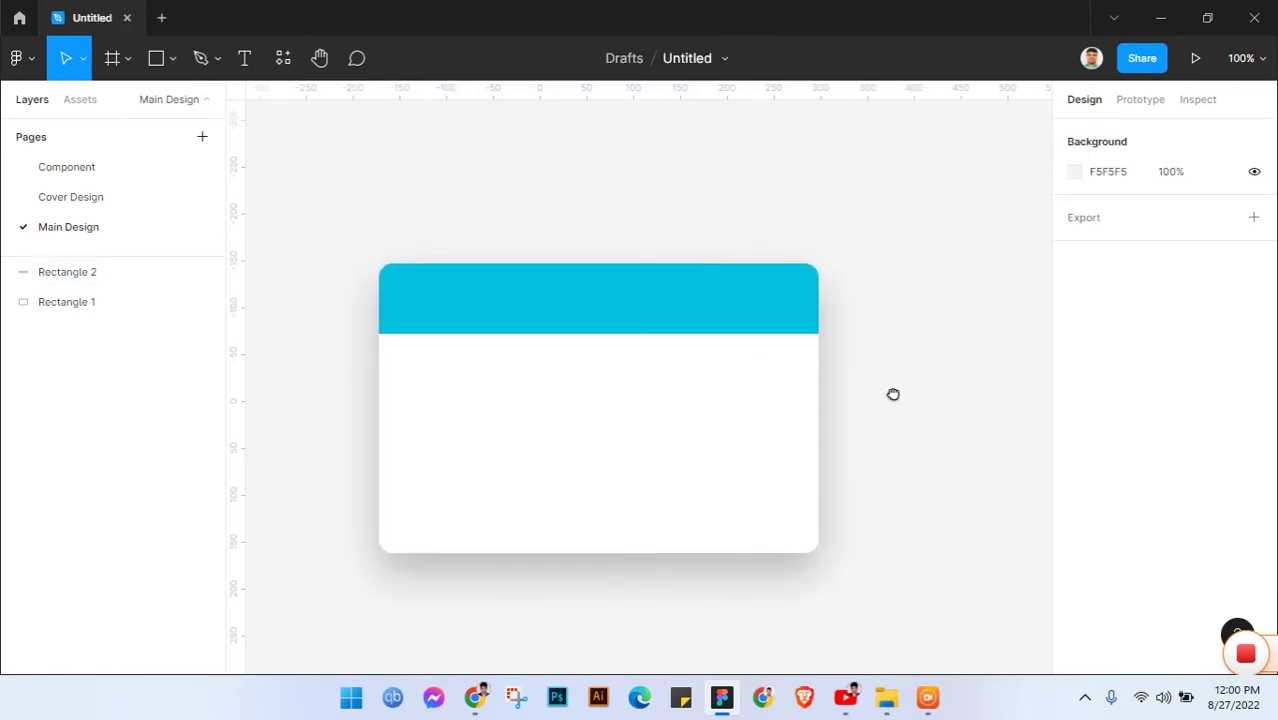
pyautogui.scroll(2, 895, 375)
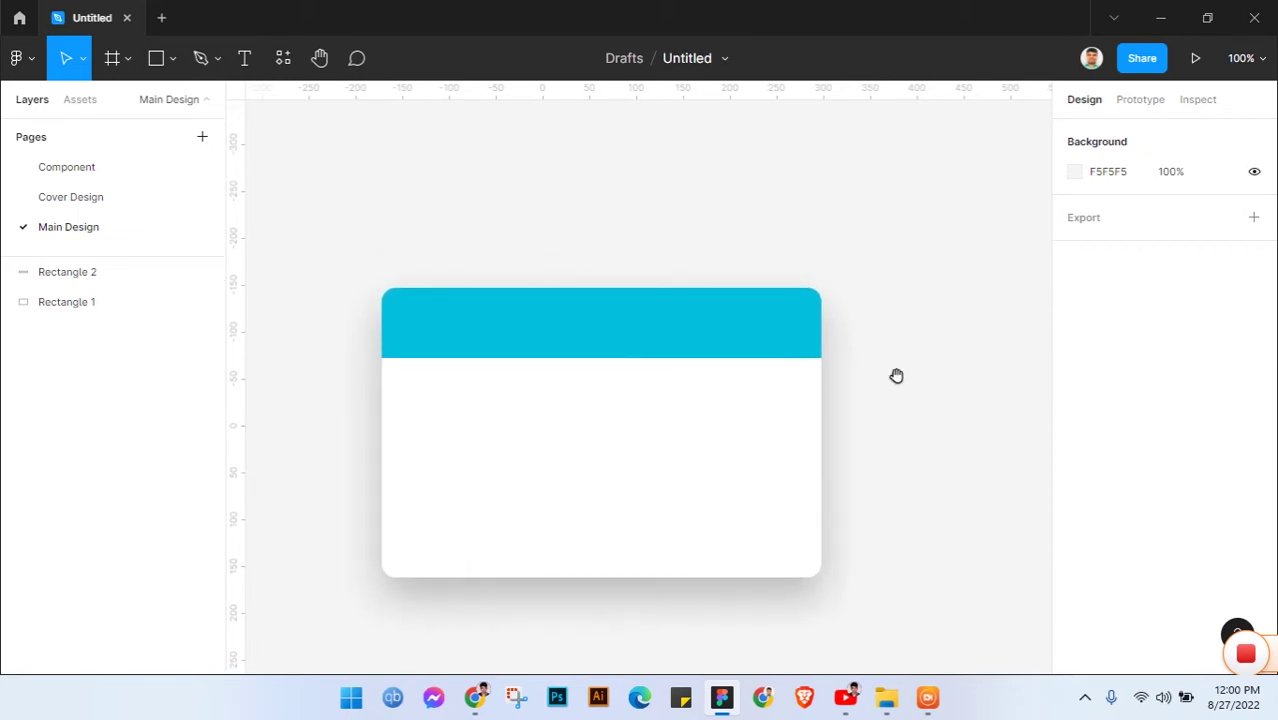
pyautogui.scroll(1, 900, 361)
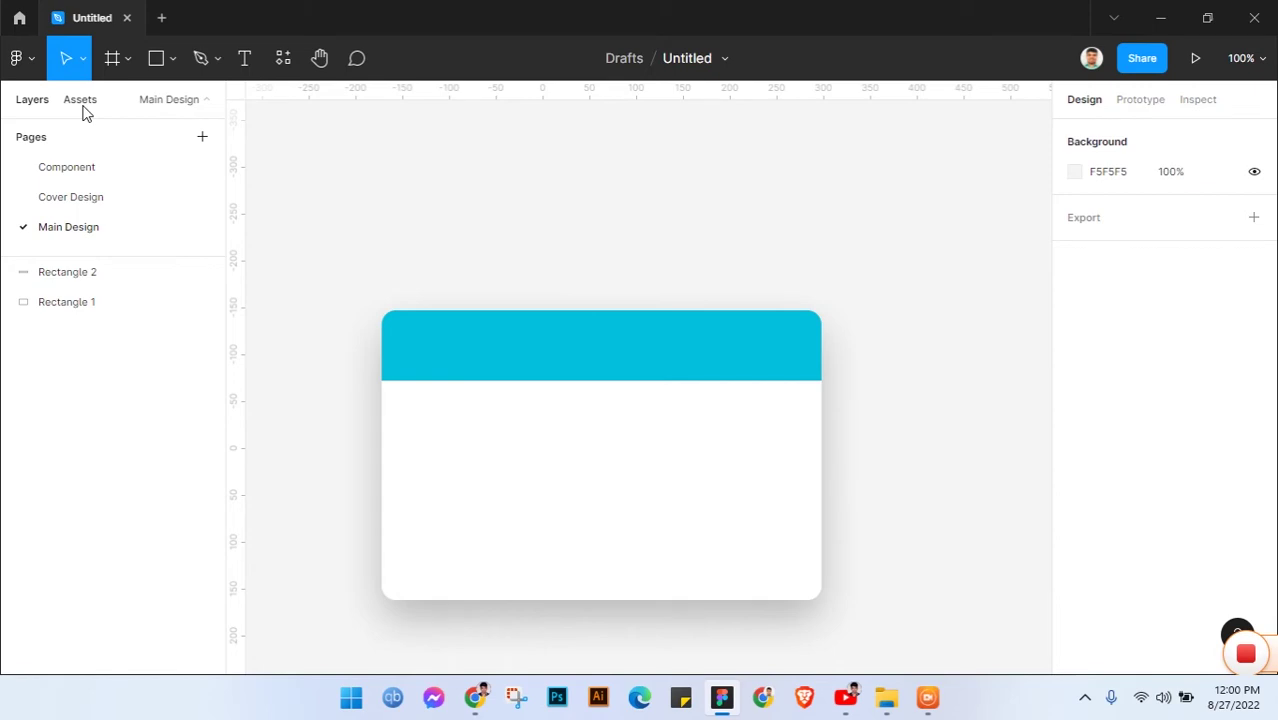
pyautogui.click(85, 113)
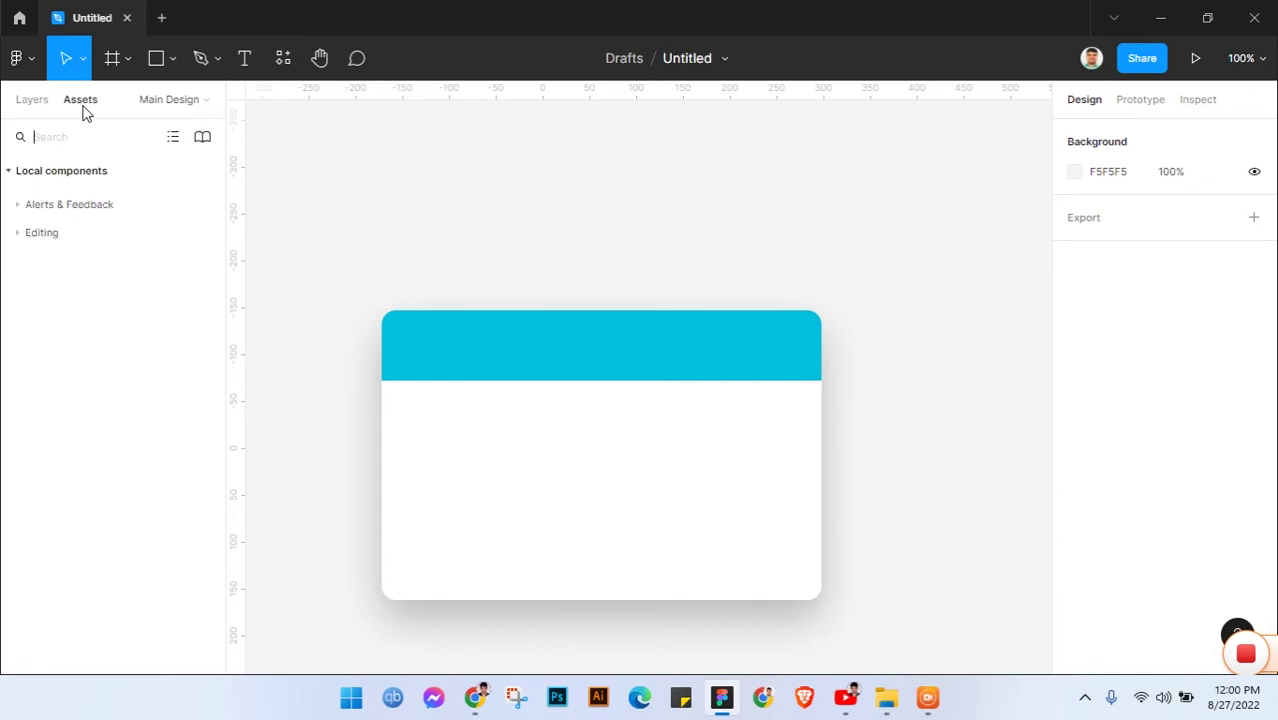
pyautogui.click(22, 205)
pyautogui.moveTo(33, 248); pyautogui.dragTo(526, 265)
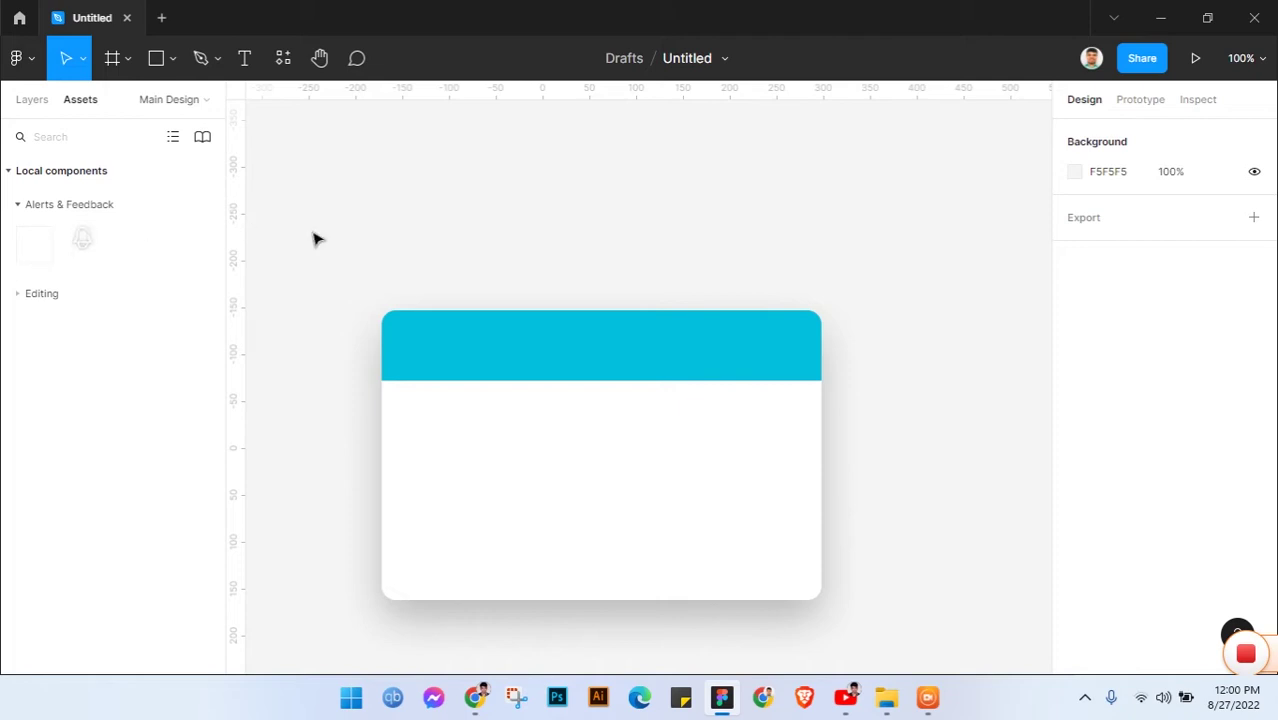
# - Recolour the bell icon to cyan 03C0DD
pyautogui.click(665, 242)
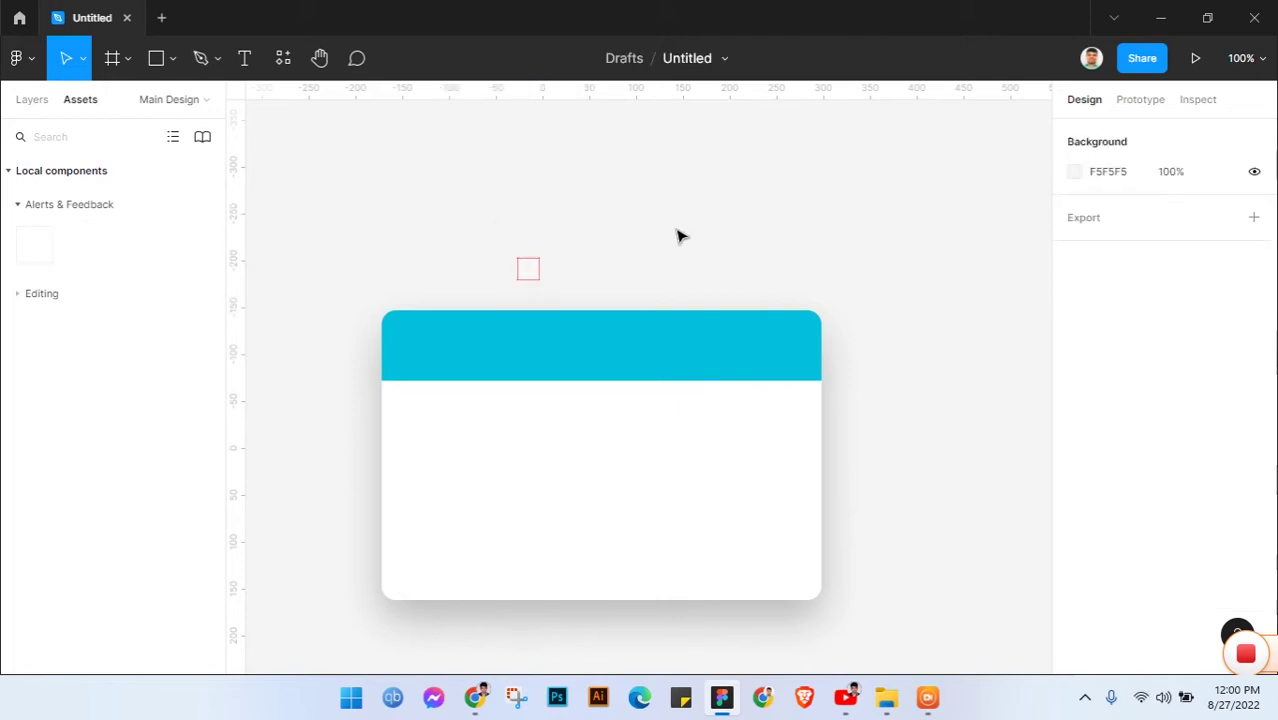
pyautogui.click(528, 267)
pyautogui.scroll(-3, 1120, 540)
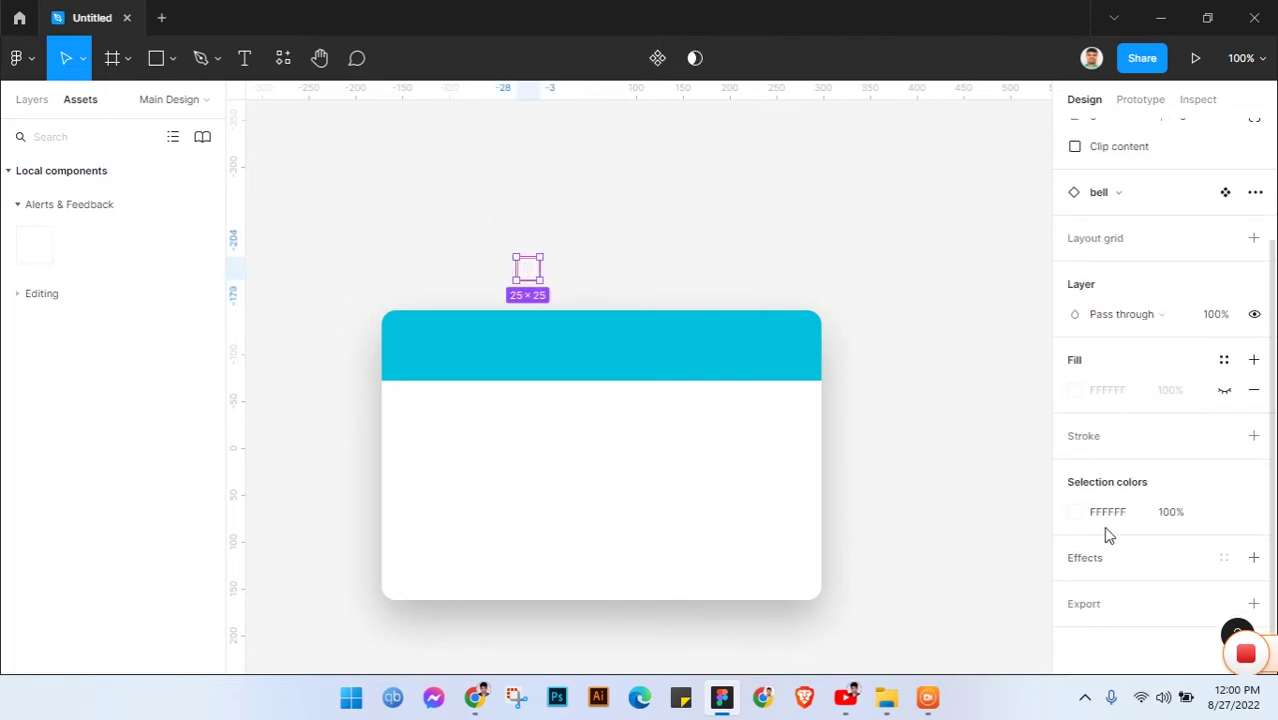
pyautogui.click(1129, 514)
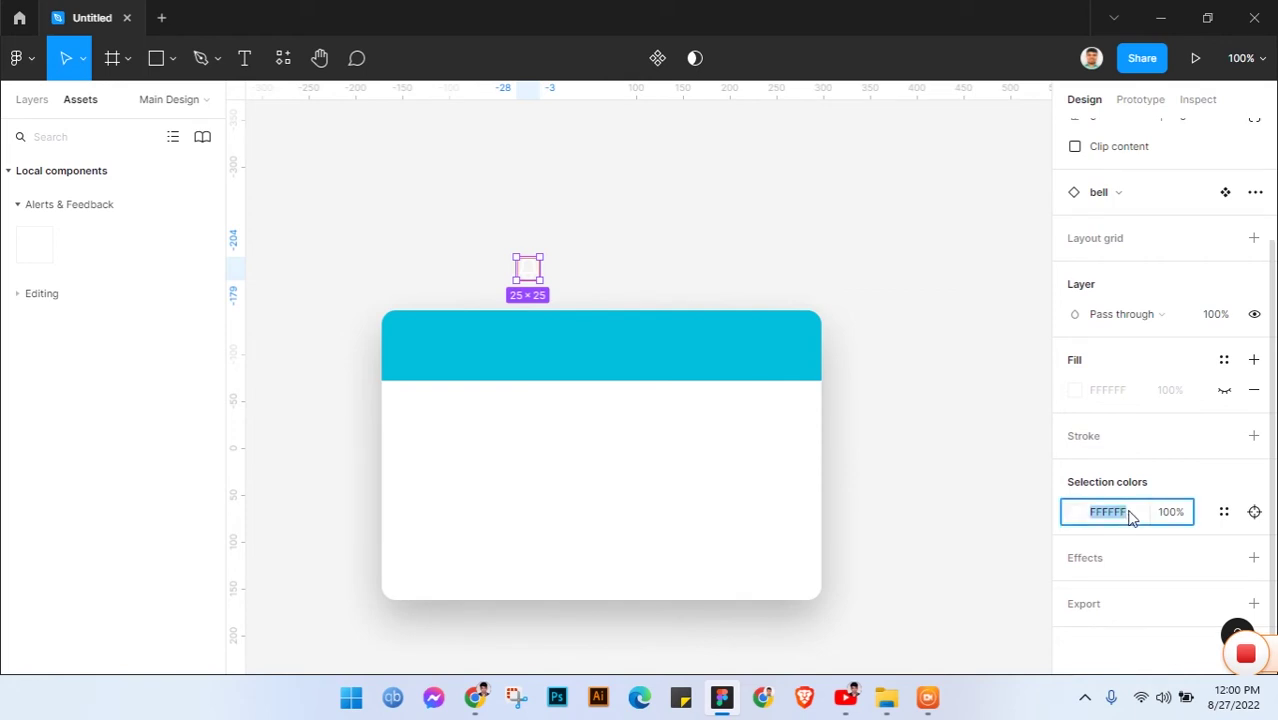
pyautogui.write('0')
pyautogui.write('0dd')
pyautogui.press('Return')
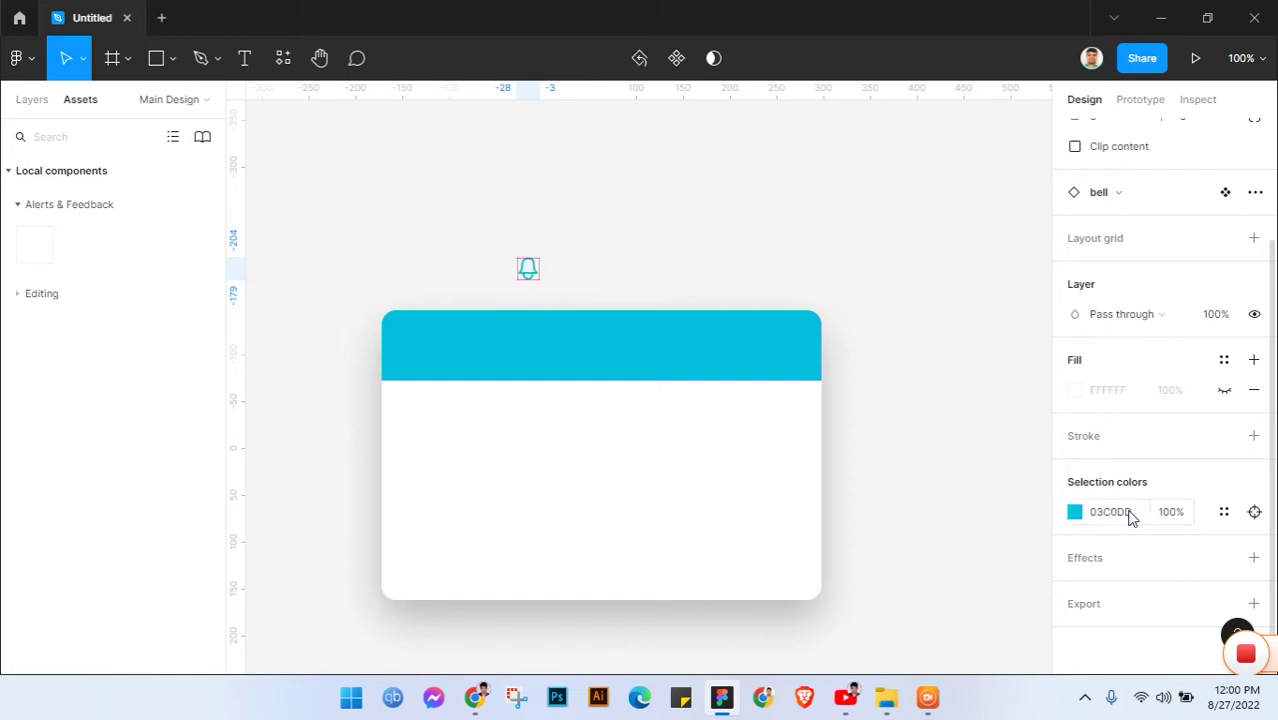
pyautogui.click(924, 403)
pyautogui.scroll(1, 835, 236)
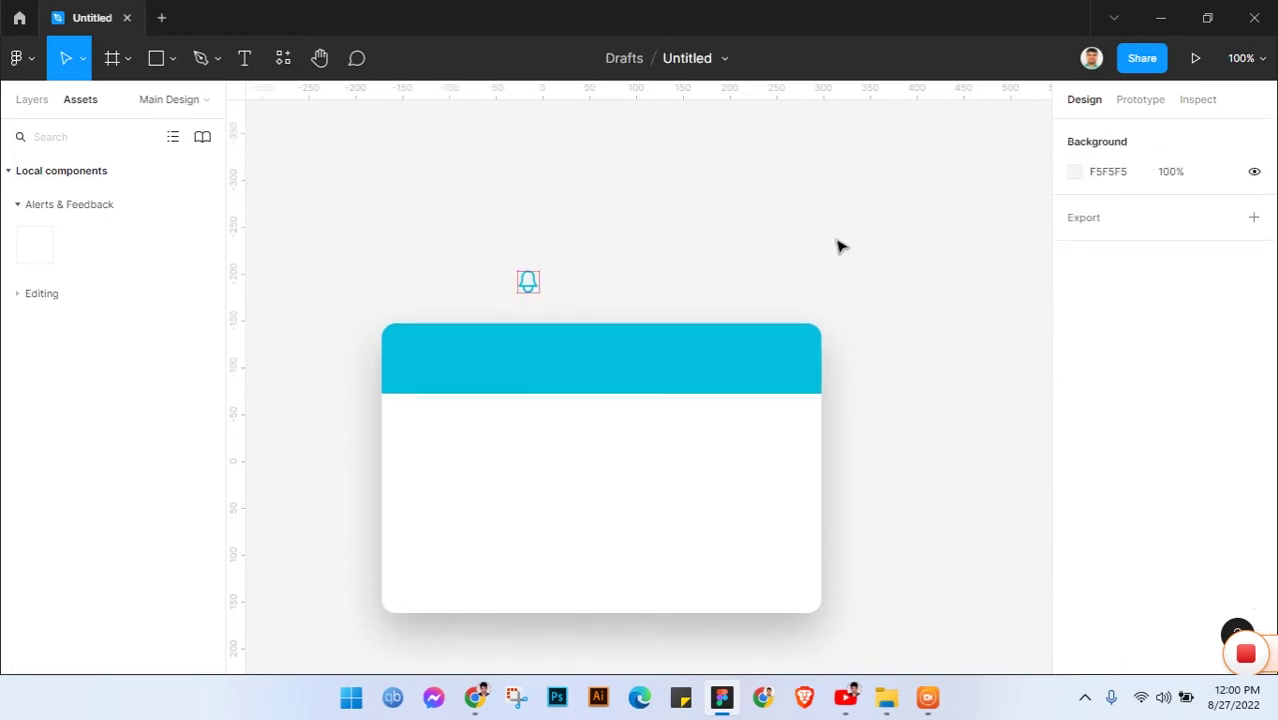
# - Add a 'Notification' text beside the bell and colour it cyan 03C0DD
pyautogui.click(248, 60)
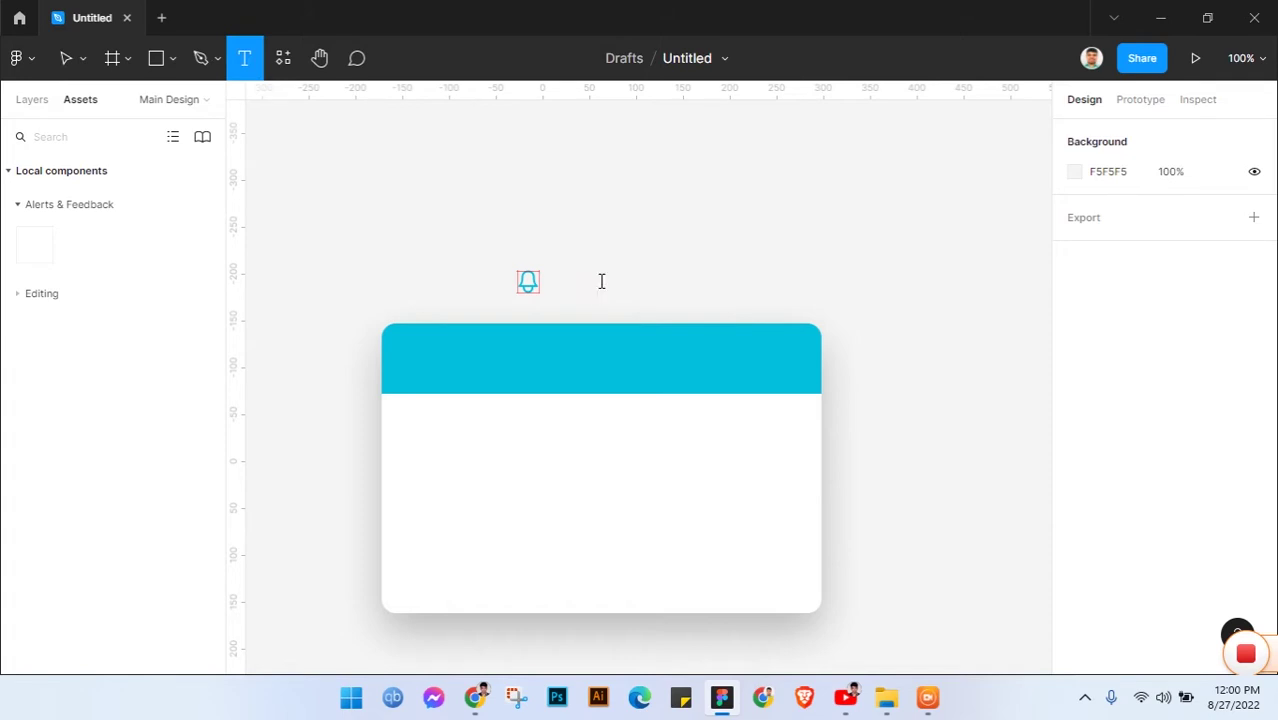
pyautogui.click(596, 288)
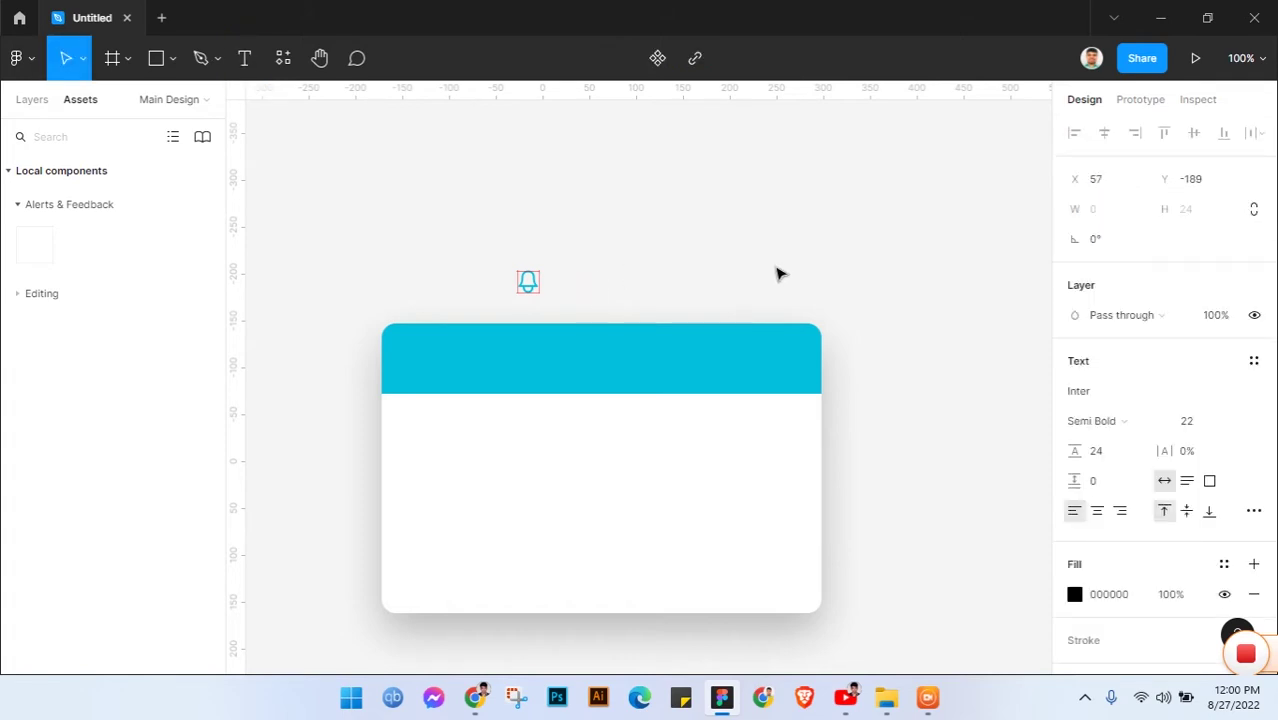
pyautogui.write('Noti')
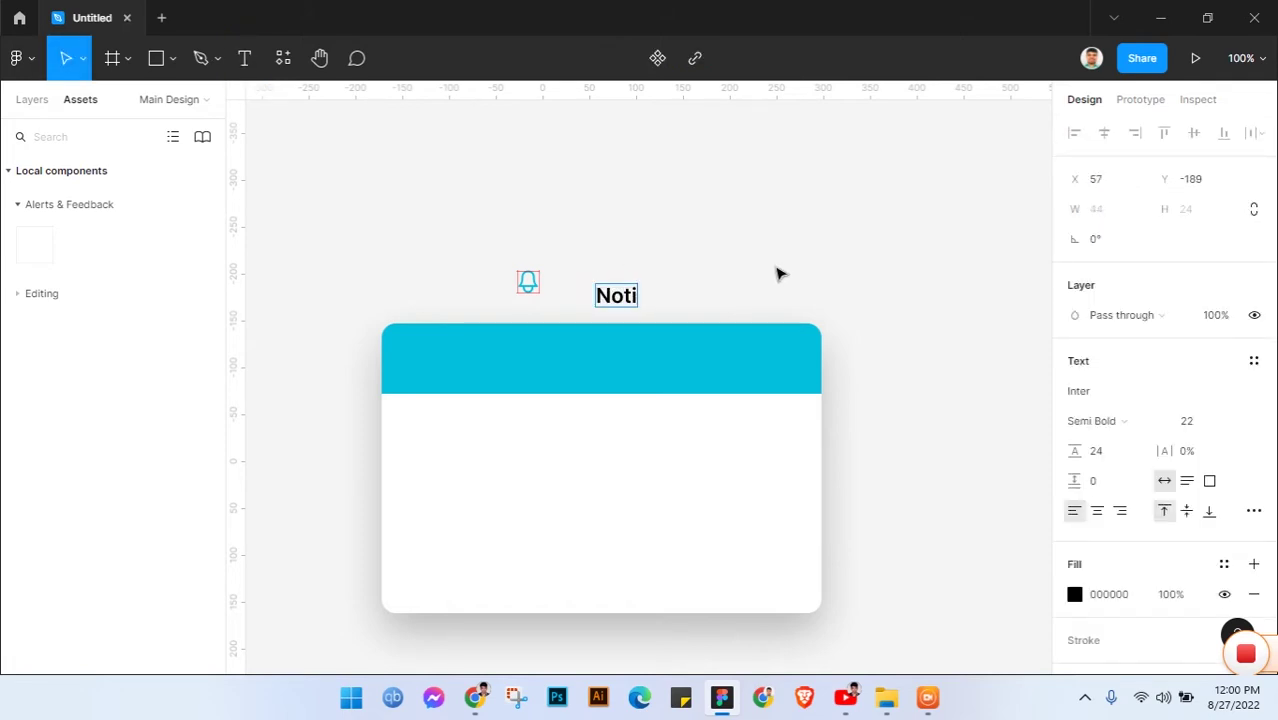
pyautogui.write('fication')
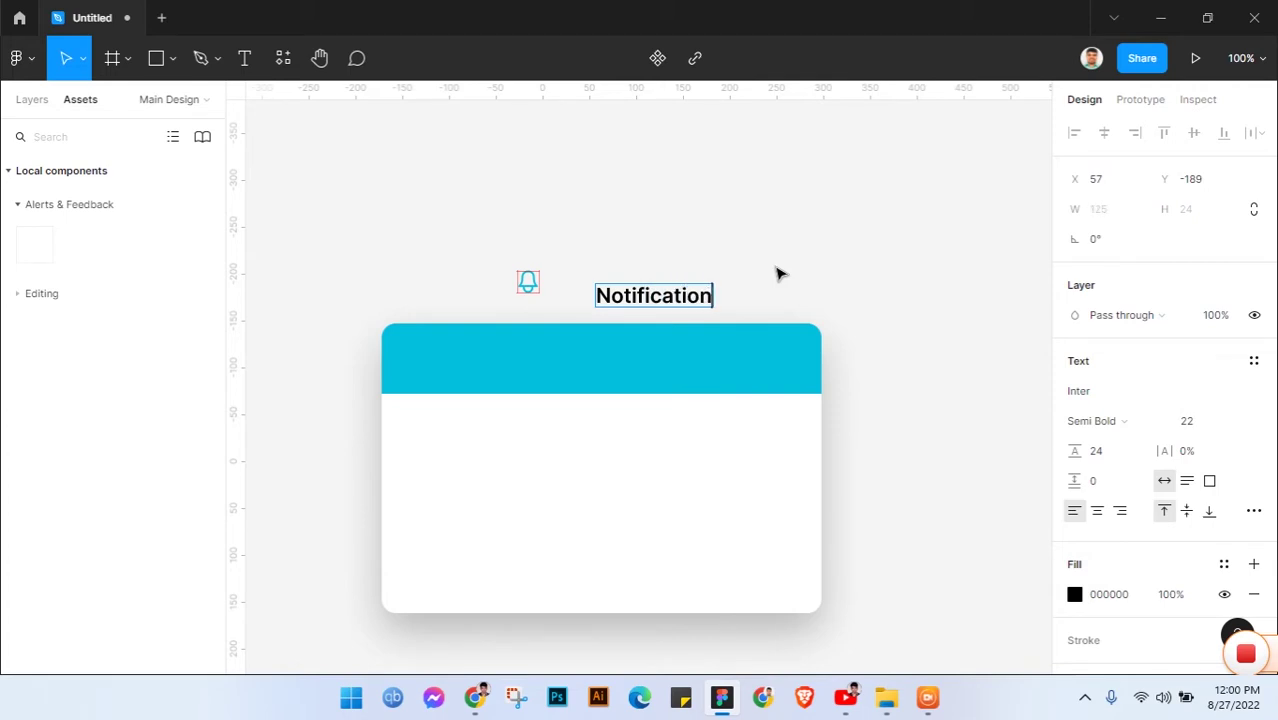
pyautogui.press('Escape')
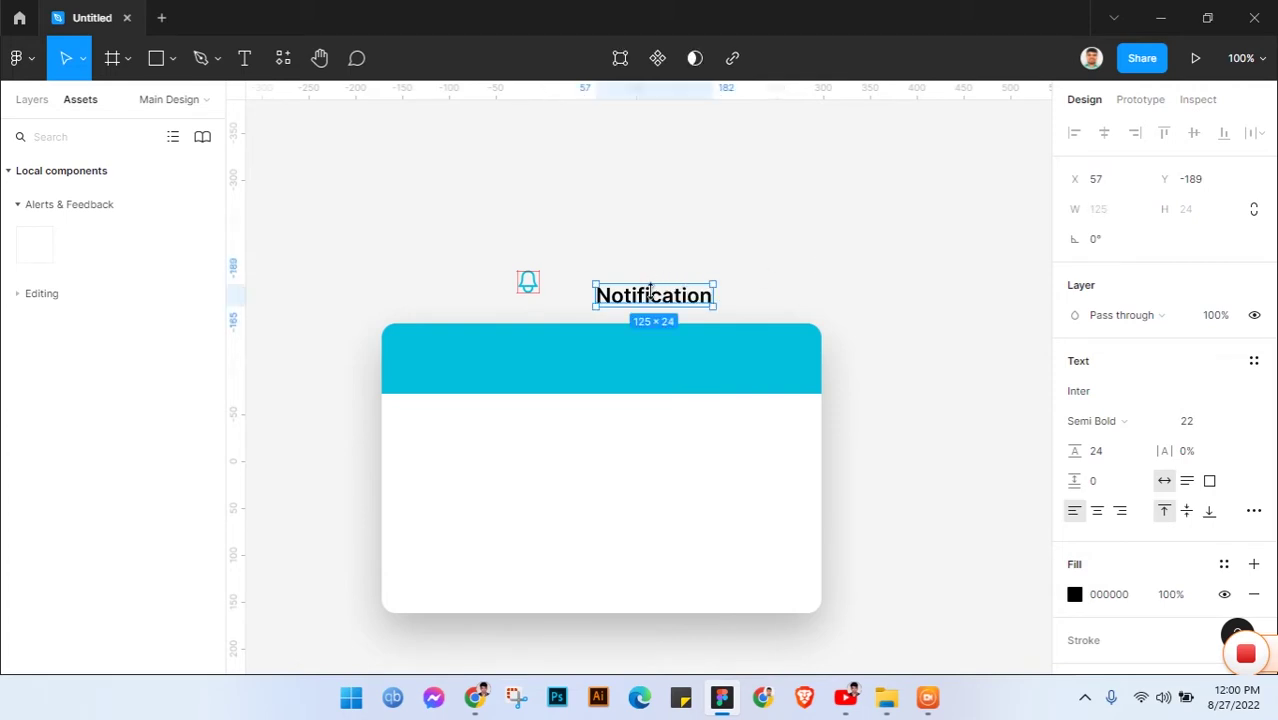
pyautogui.moveTo(636, 281); pyautogui.dragTo(630, 272)
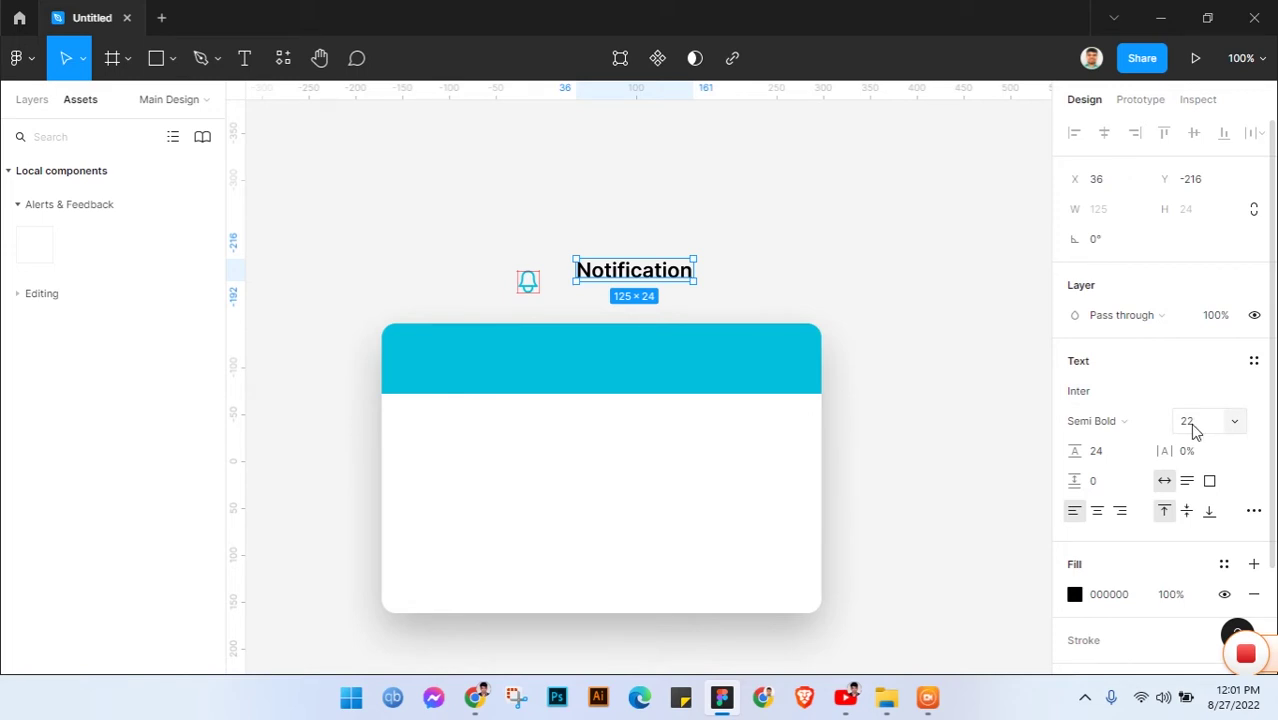
pyautogui.click(1138, 597)
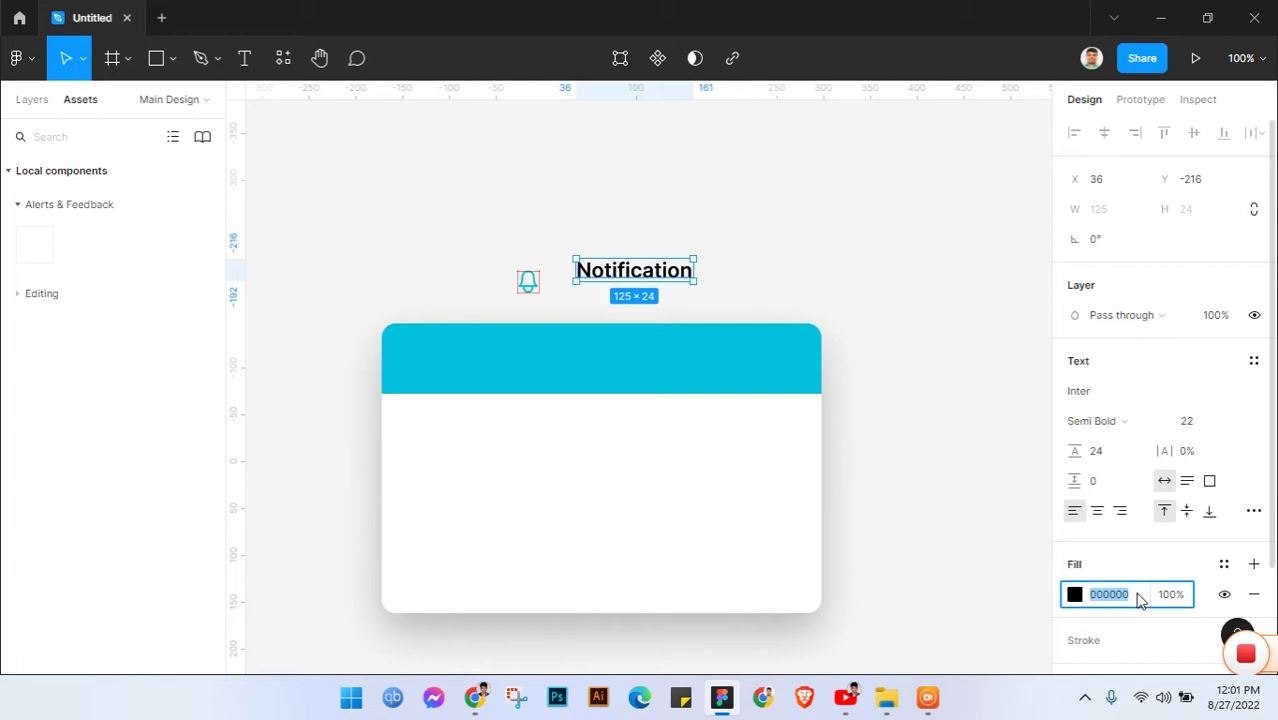
pyautogui.write('03')
pyautogui.write('c0c')
pyautogui.press('Return')
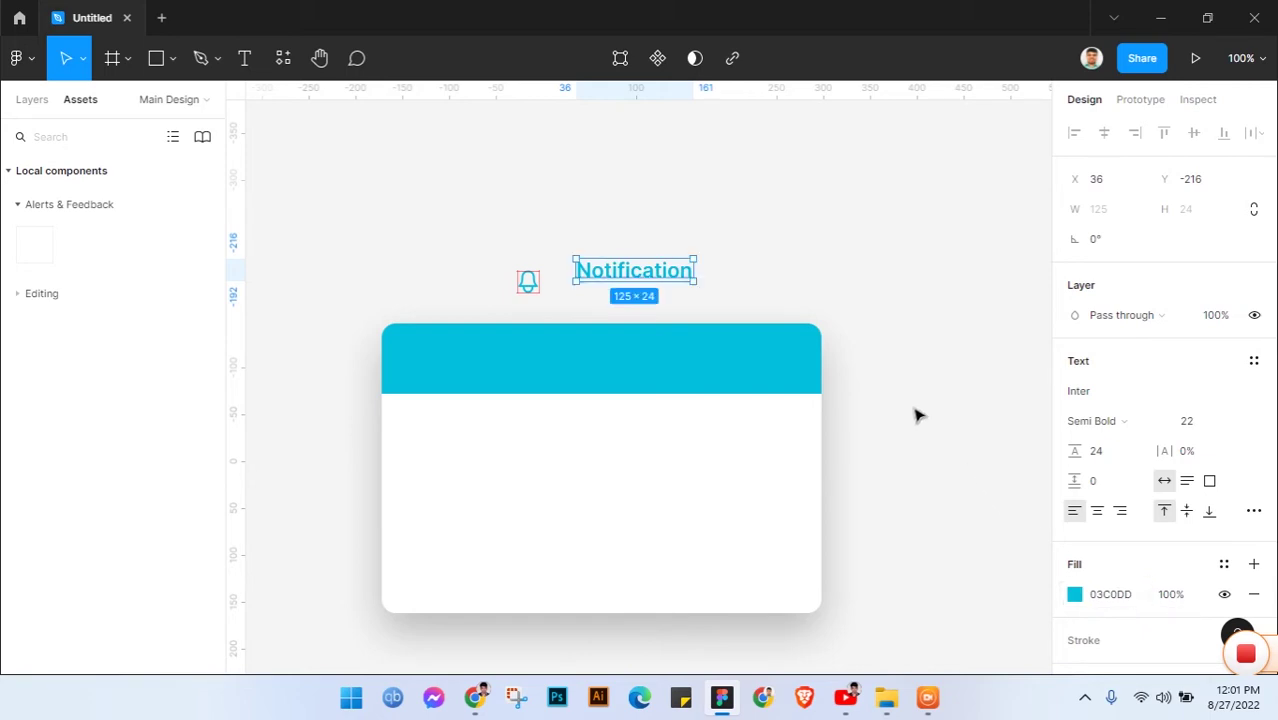
# - Line the Notification text up with the bell and set a 20 gap between them
pyautogui.click(861, 428)
pyautogui.click(637, 274)
pyautogui.moveTo(636, 272); pyautogui.dragTo(635, 286)
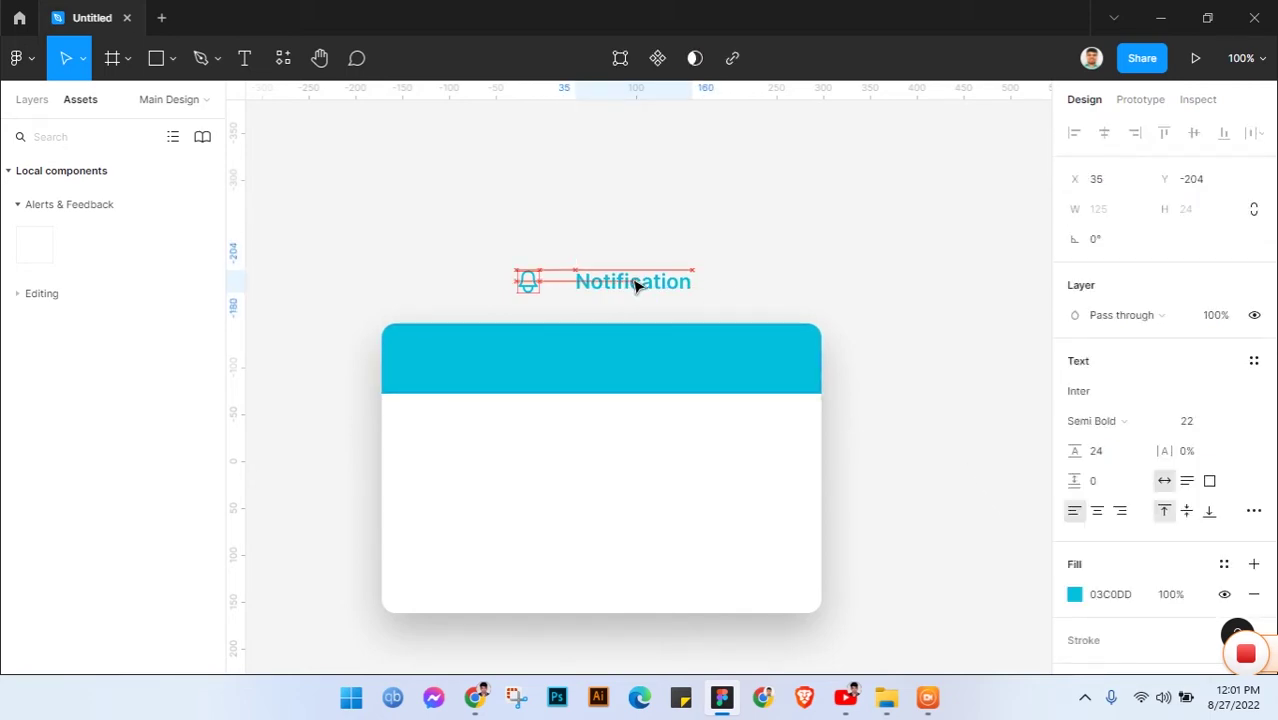
pyautogui.keyDown('shift'); pyautogui.click(531, 282); pyautogui.keyUp('shift')
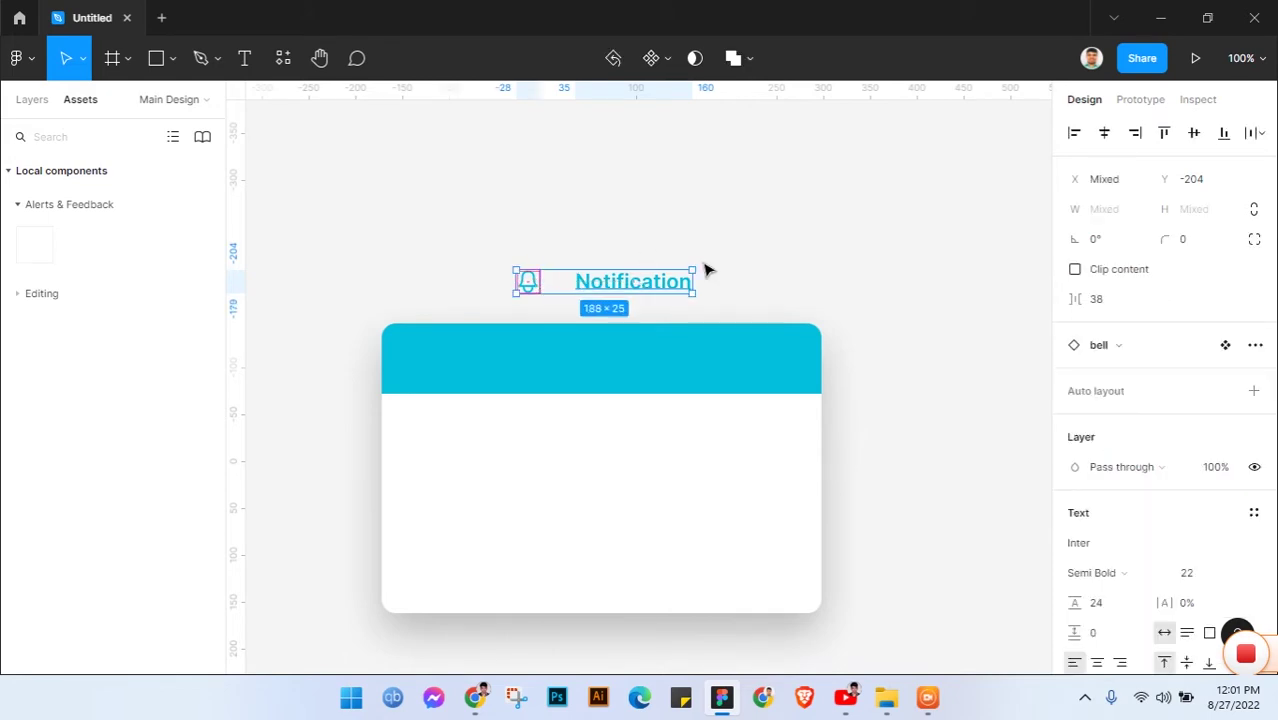
pyautogui.click(1117, 302)
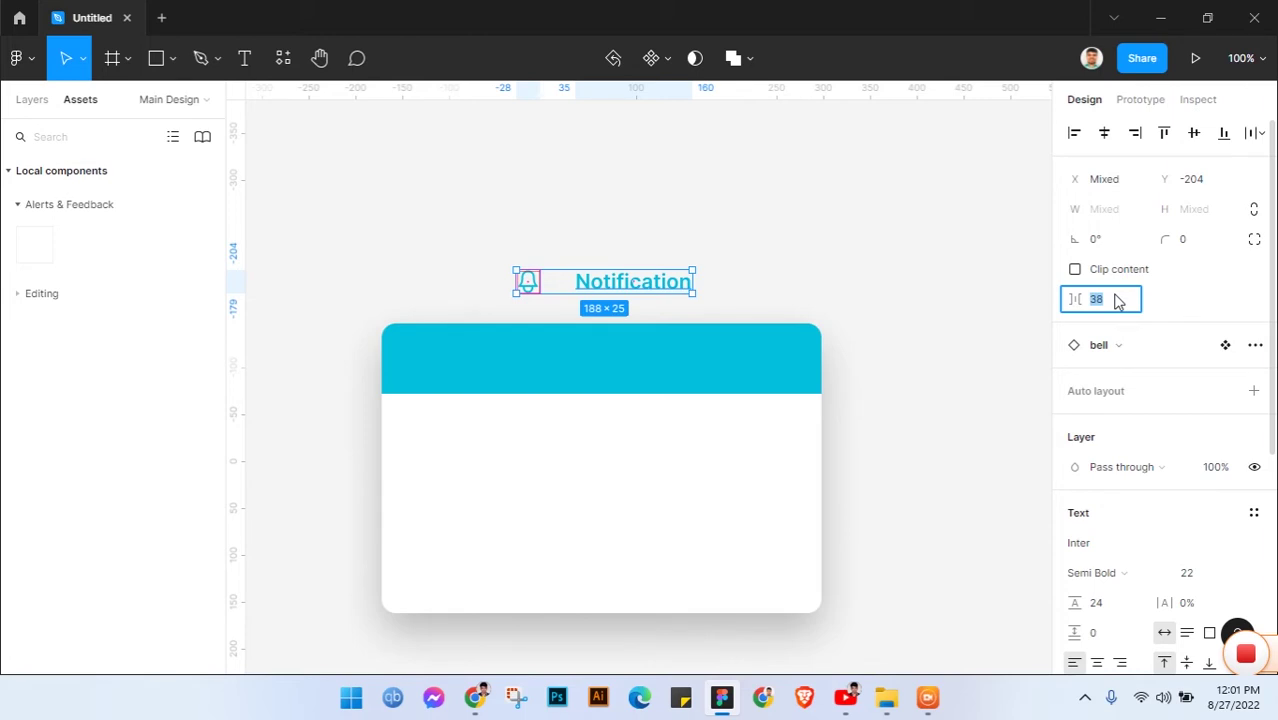
pyautogui.write('20')
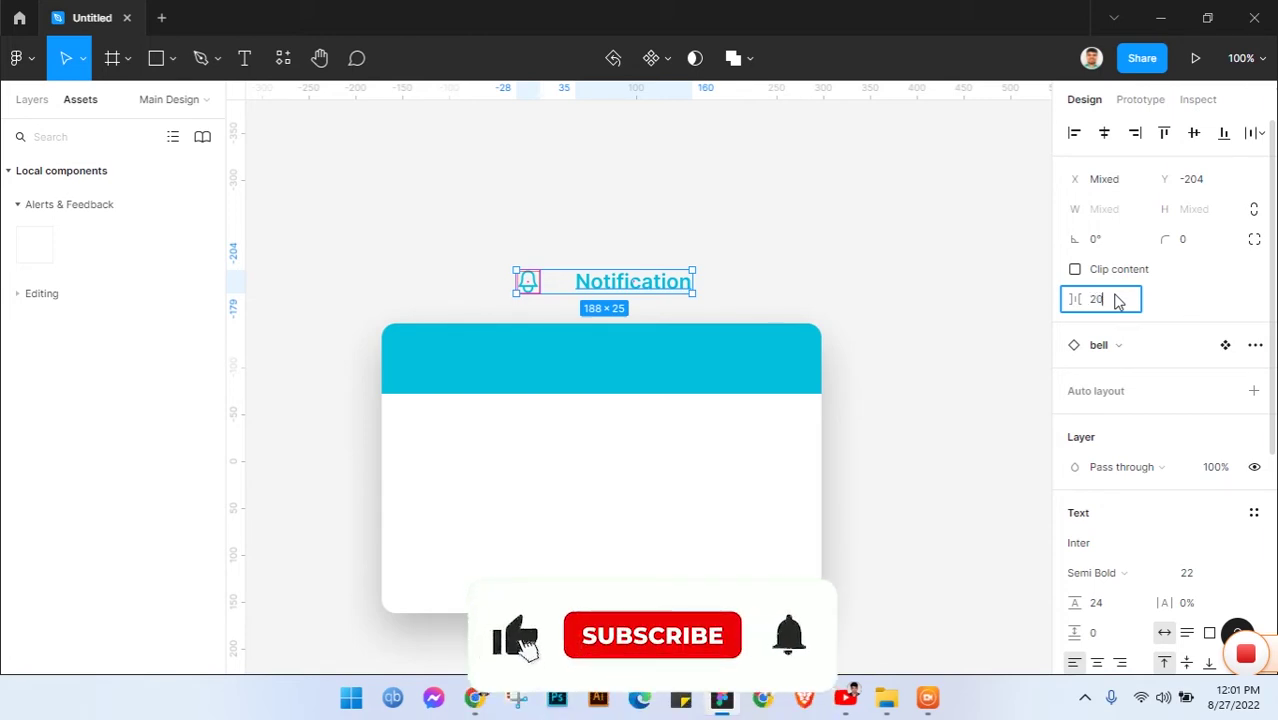
pyautogui.write('px')
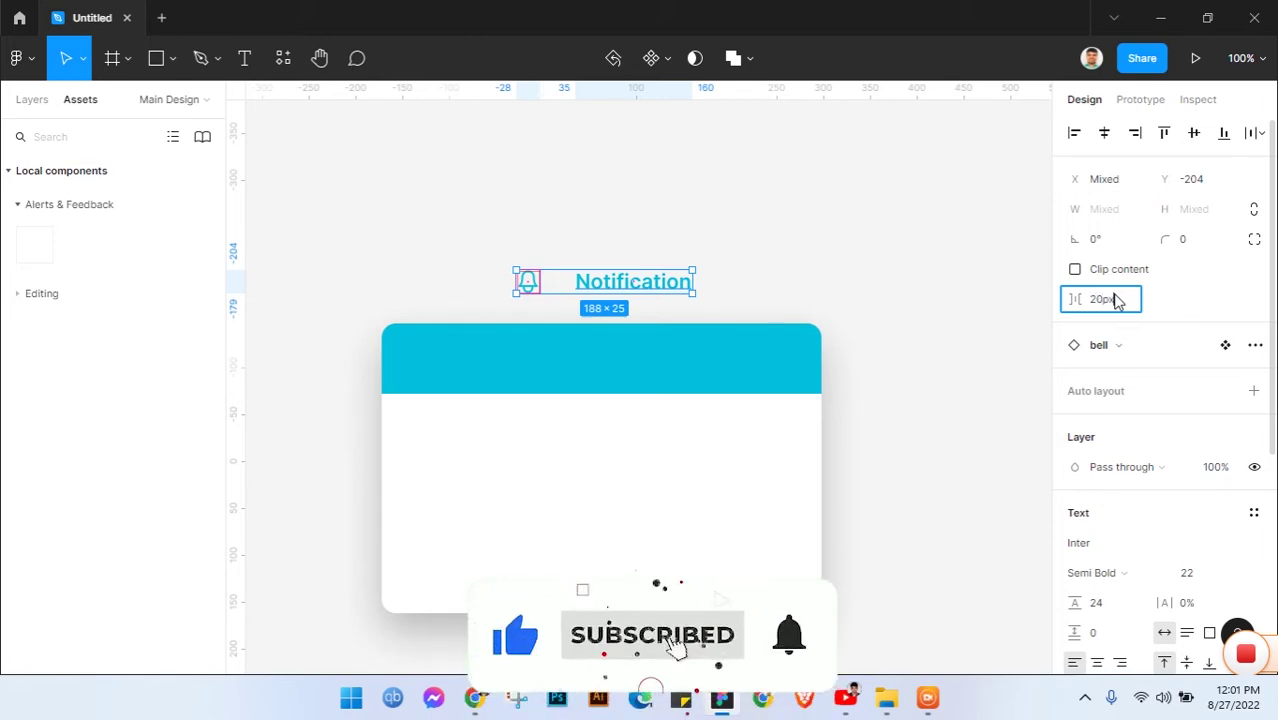
pyautogui.press('Return')
# - Group the bell and title, then centre the group horizontally over the cyan header
pyautogui.click(615, 270)
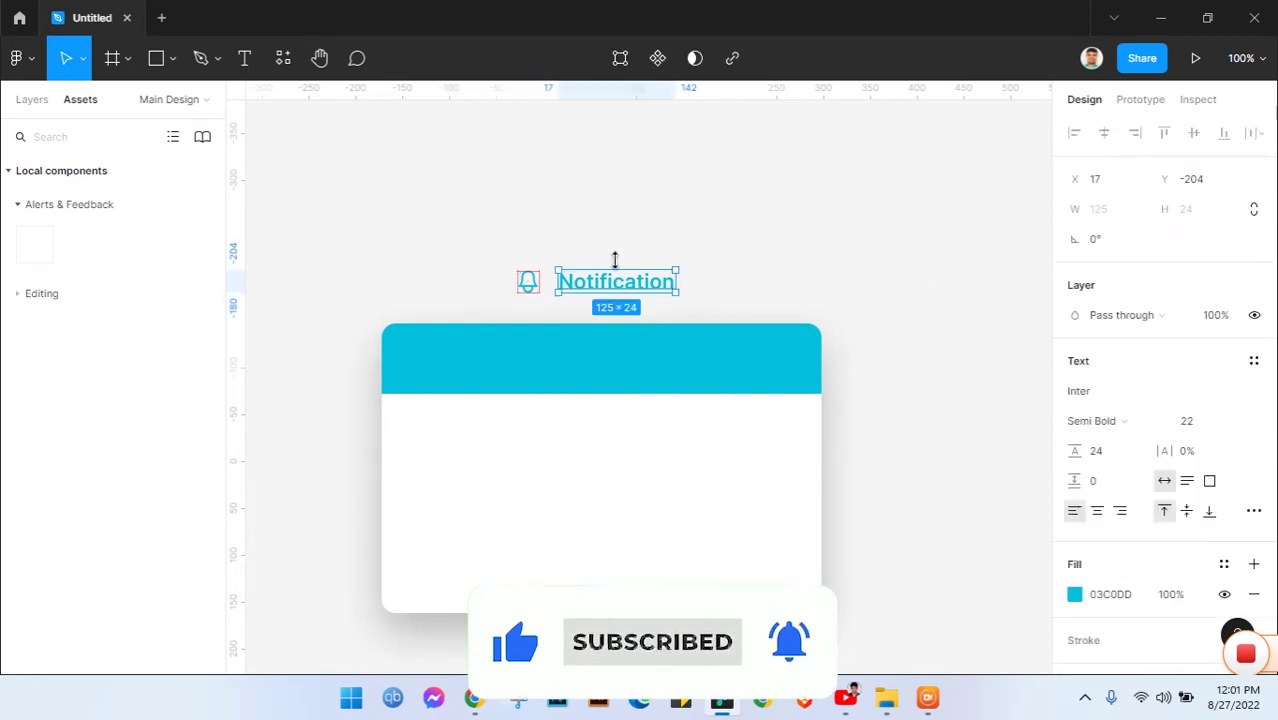
pyautogui.moveTo(465, 232); pyautogui.dragTo(668, 292)
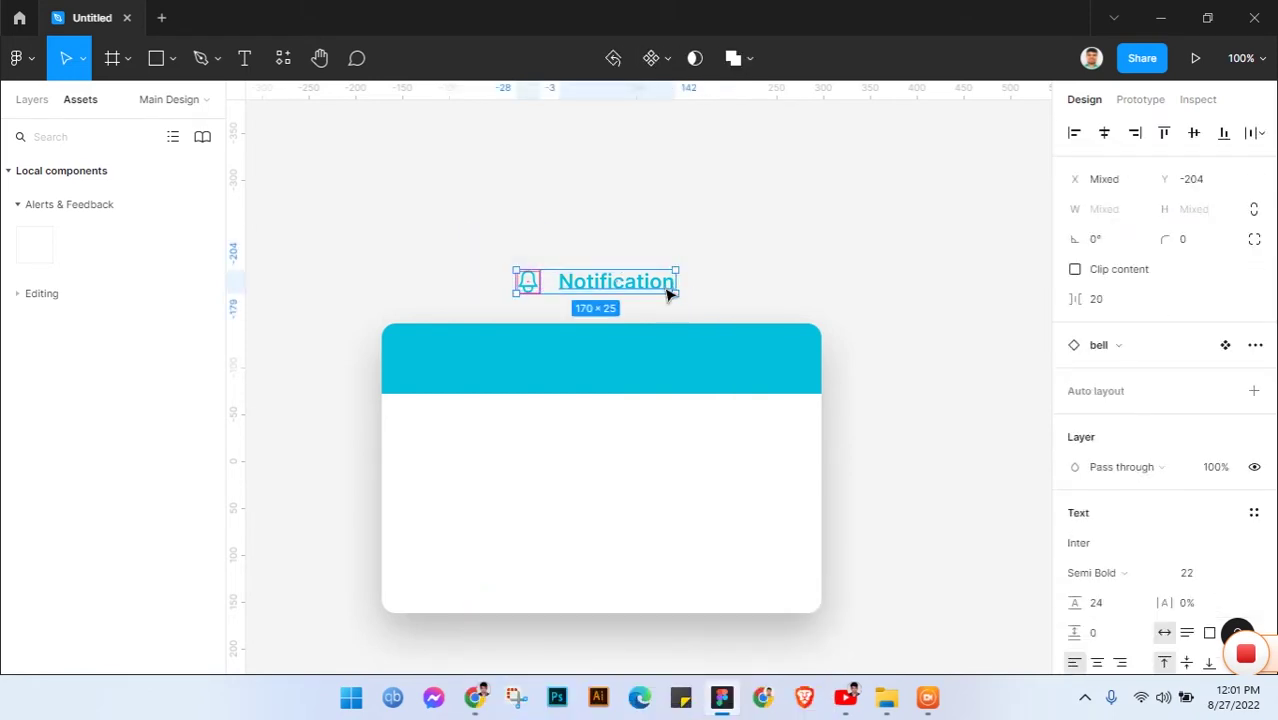
pyautogui.hotkey('ctrl', 'g')
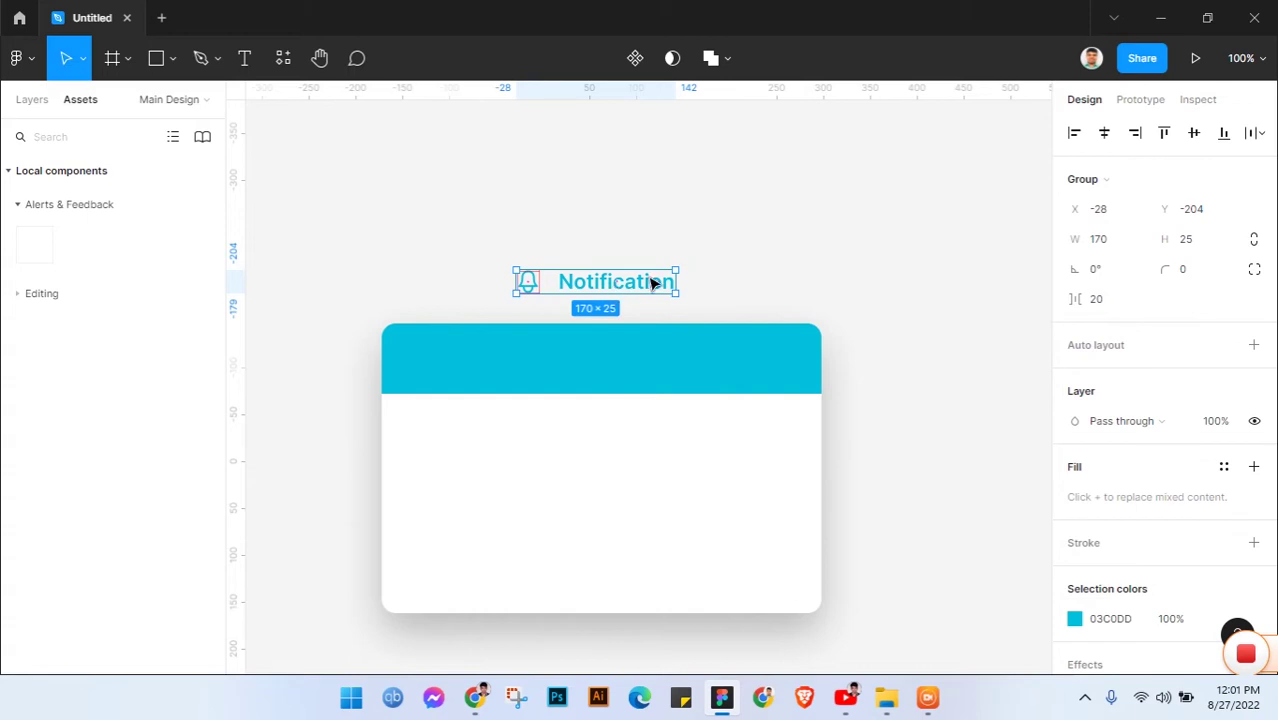
pyautogui.keyDown('shift'); pyautogui.click(651, 344); pyautogui.keyUp('shift')
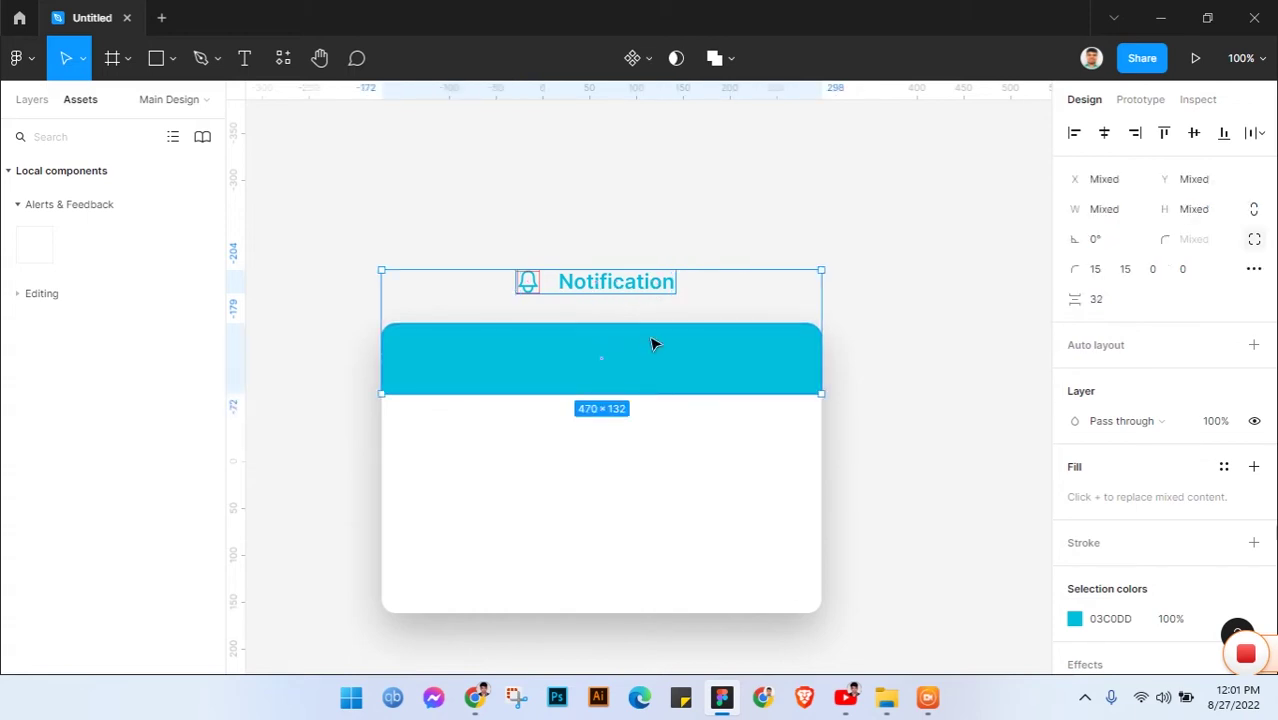
pyautogui.click(1106, 134)
pyautogui.click(881, 234)
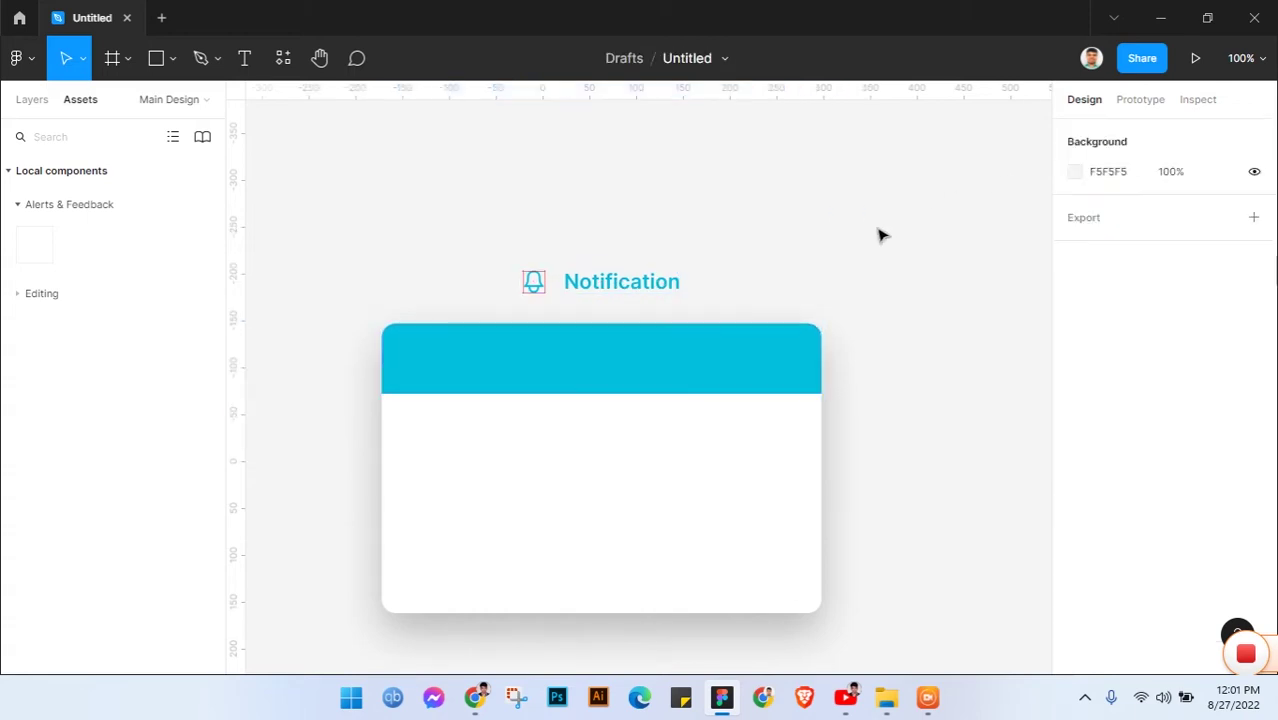
pyautogui.click(659, 287)
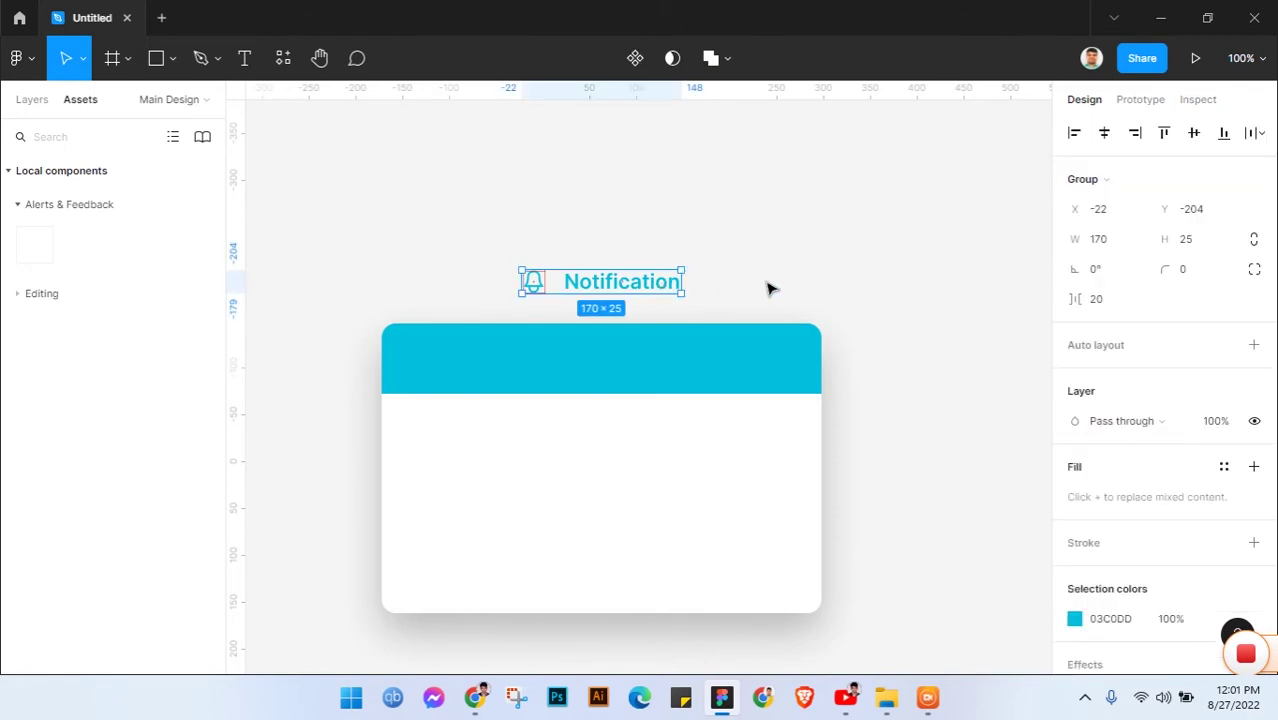
pyautogui.moveTo(767, 286); pyautogui.dragTo(811, 215)
# - Draw a small triangle with the Pen tool on the banner's top edge
pyautogui.scroll(2, 643, 269)
pyautogui.scroll(2, 650, 370)
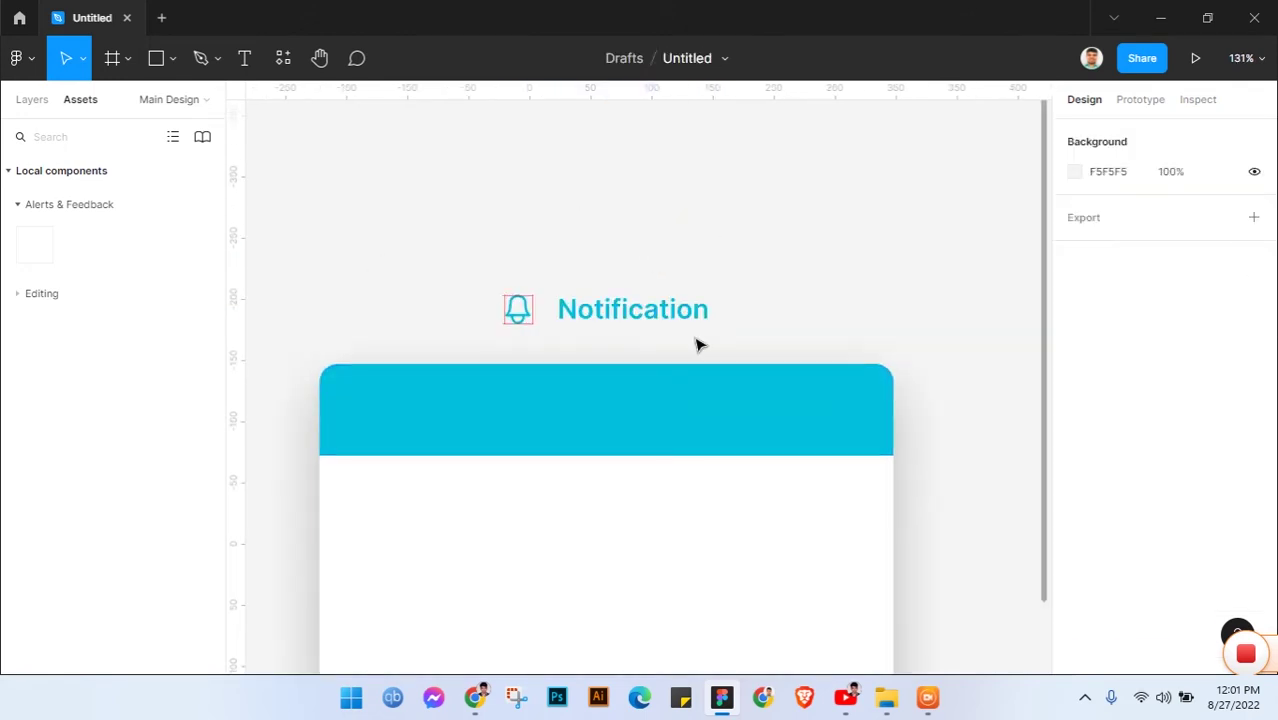
pyautogui.scroll(3, 706, 262)
pyautogui.hscroll(-2, 750, 255)
pyautogui.hscroll(2, 784, 256)
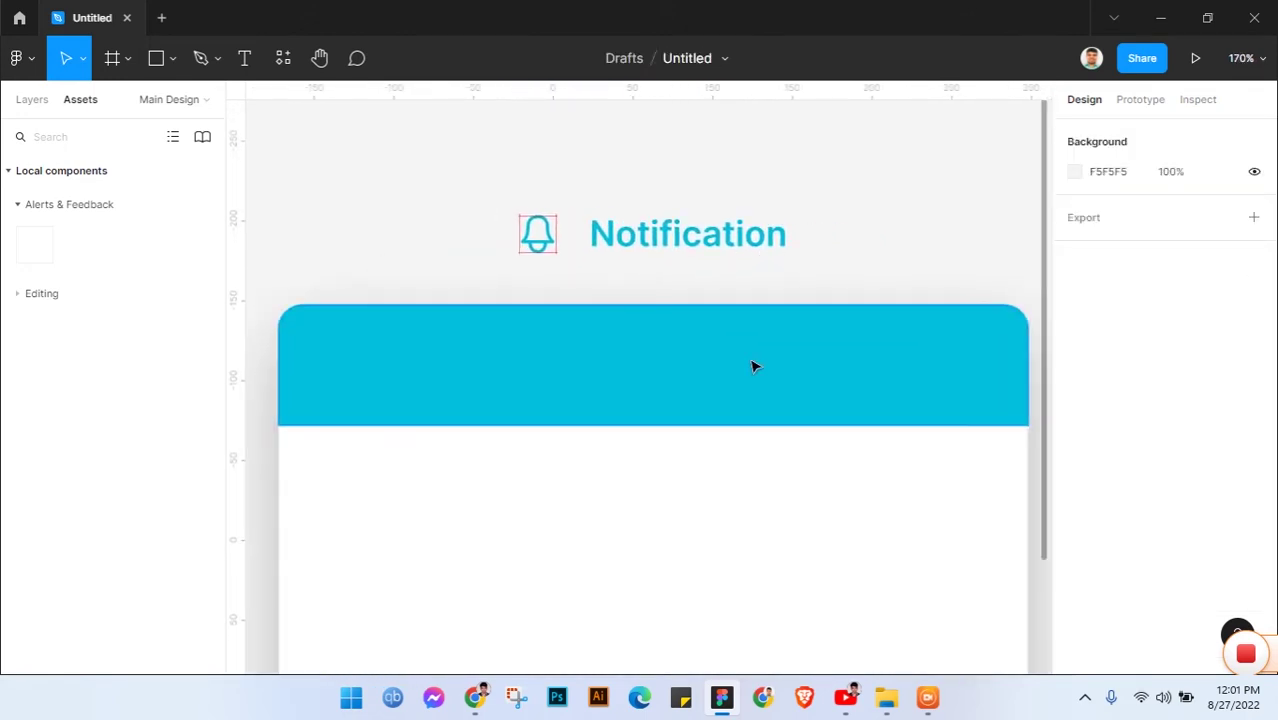
pyautogui.click(752, 362)
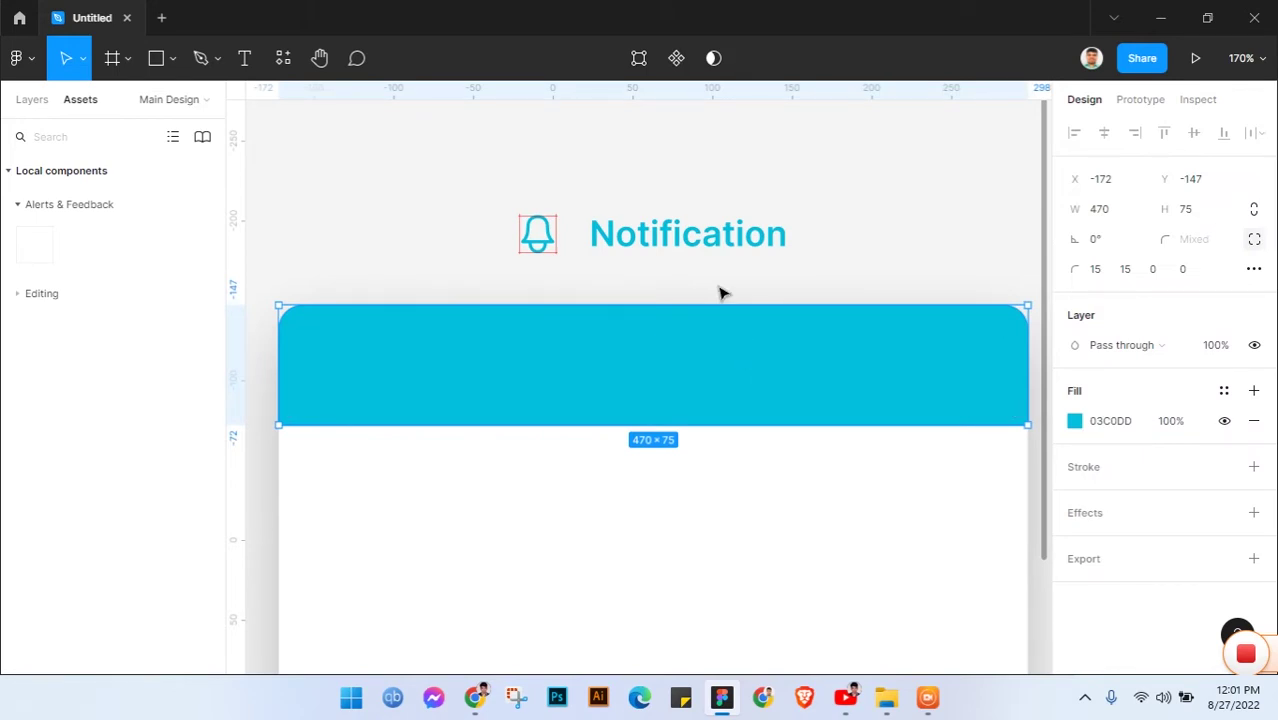
pyautogui.click(219, 58)
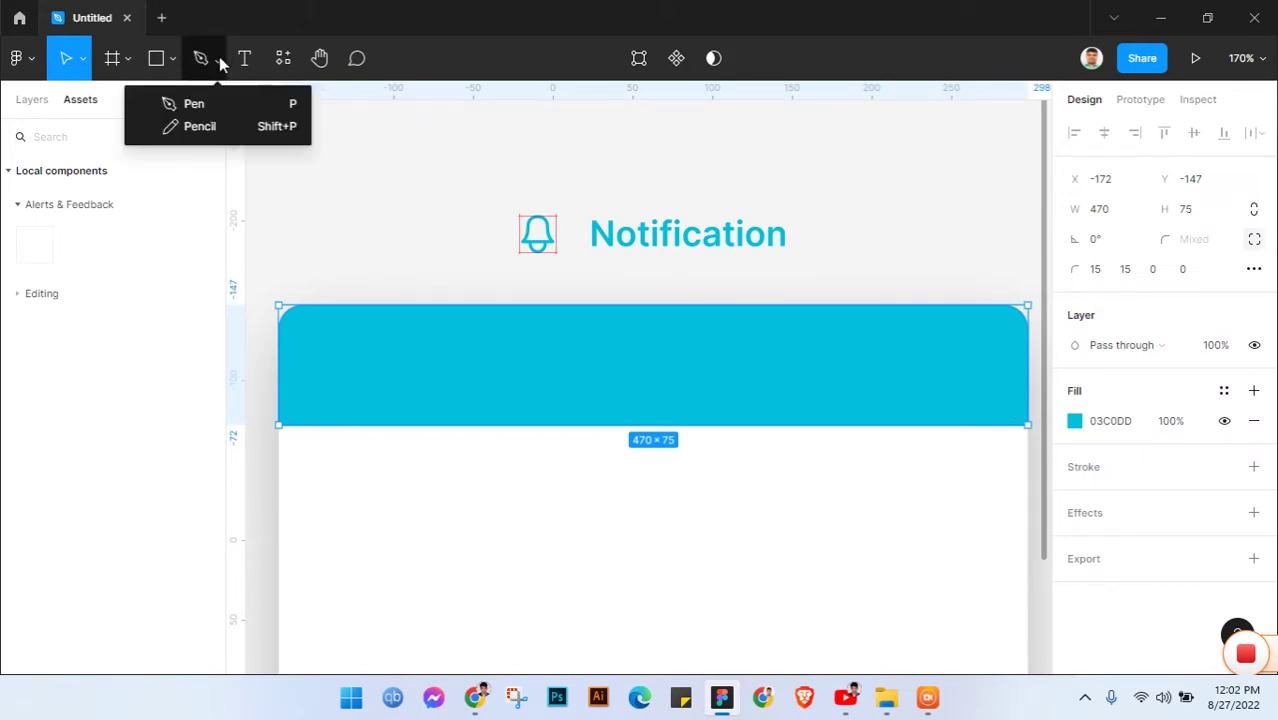
pyautogui.click(194, 103)
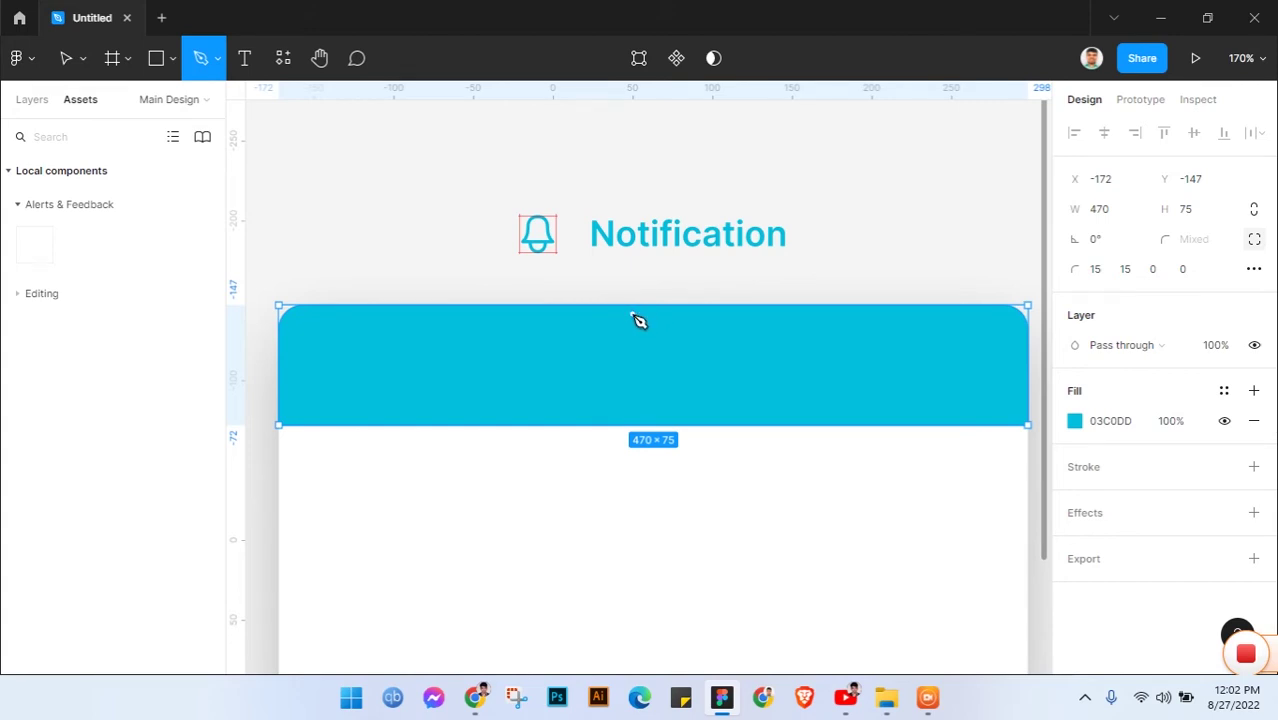
pyautogui.click(632, 314)
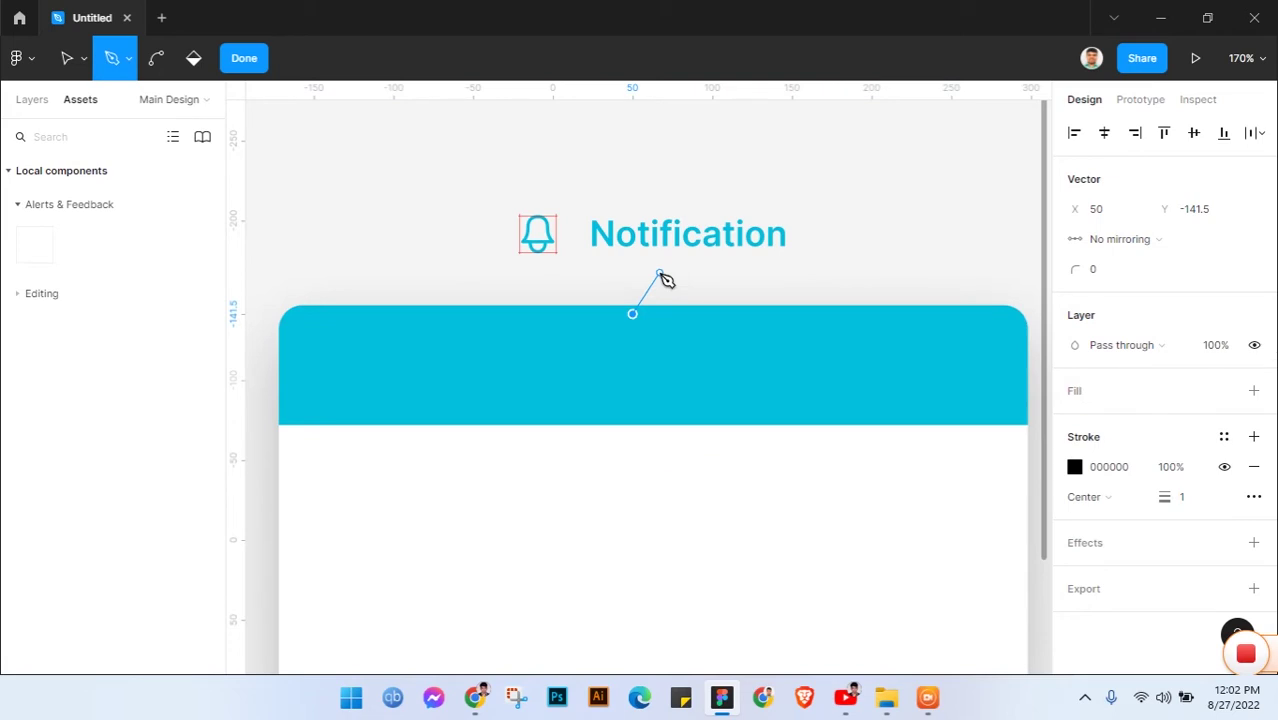
pyautogui.click(660, 272)
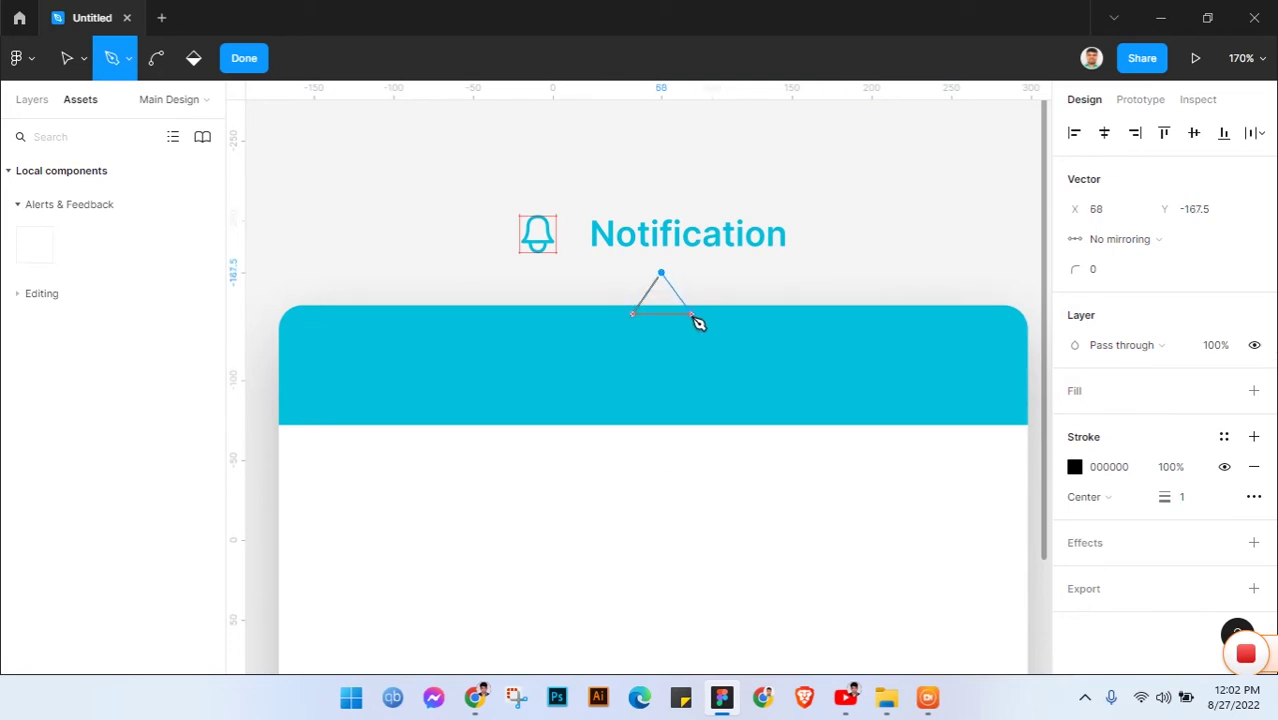
pyautogui.click(694, 316)
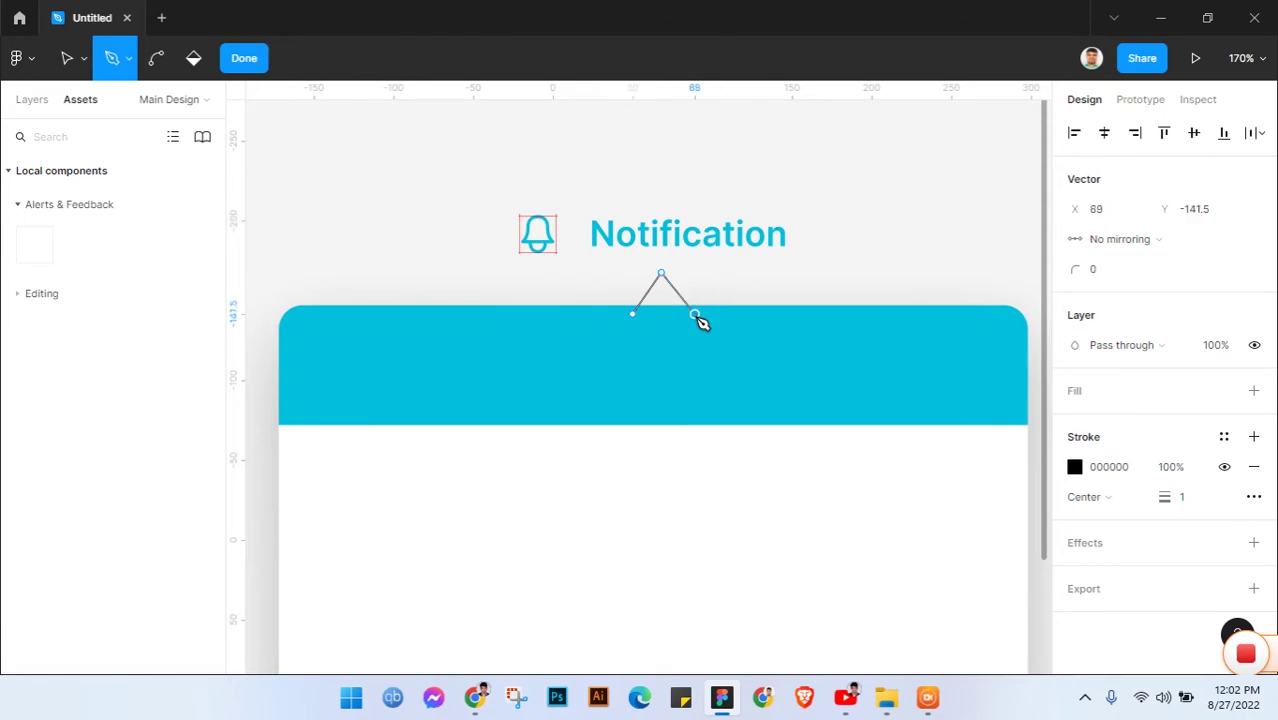
pyautogui.click(633, 315)
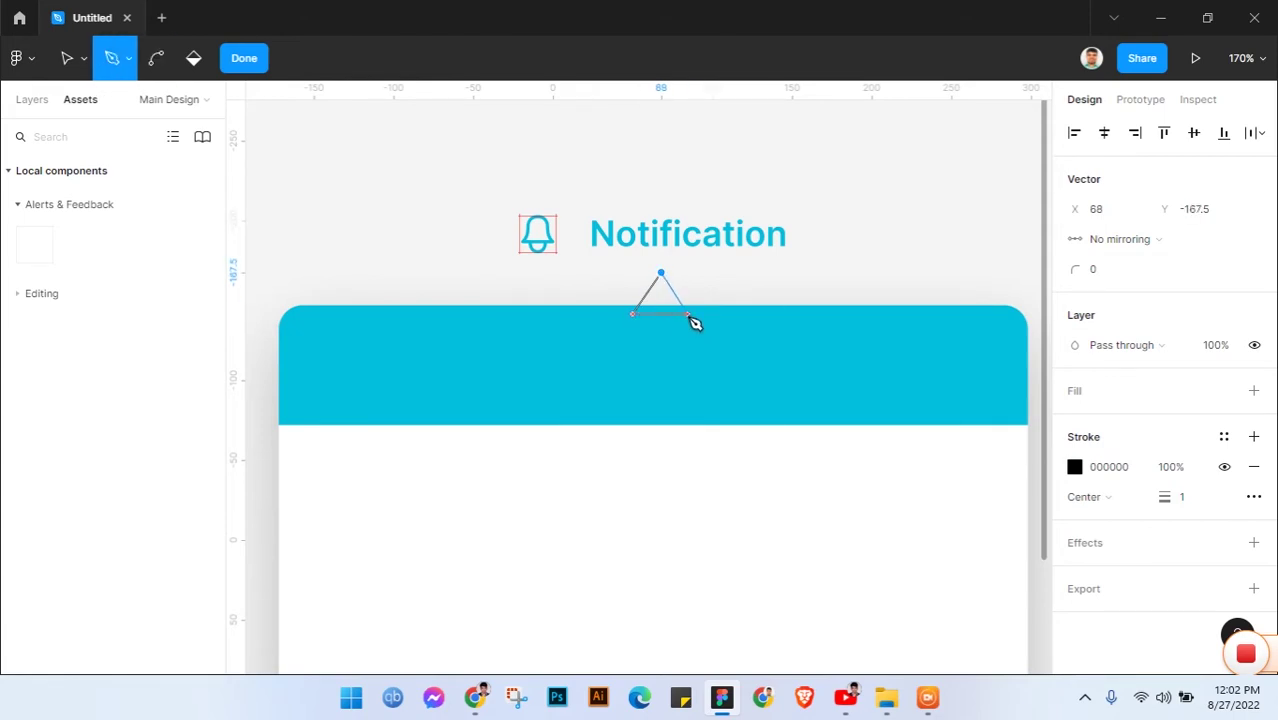
pyautogui.press('Escape')
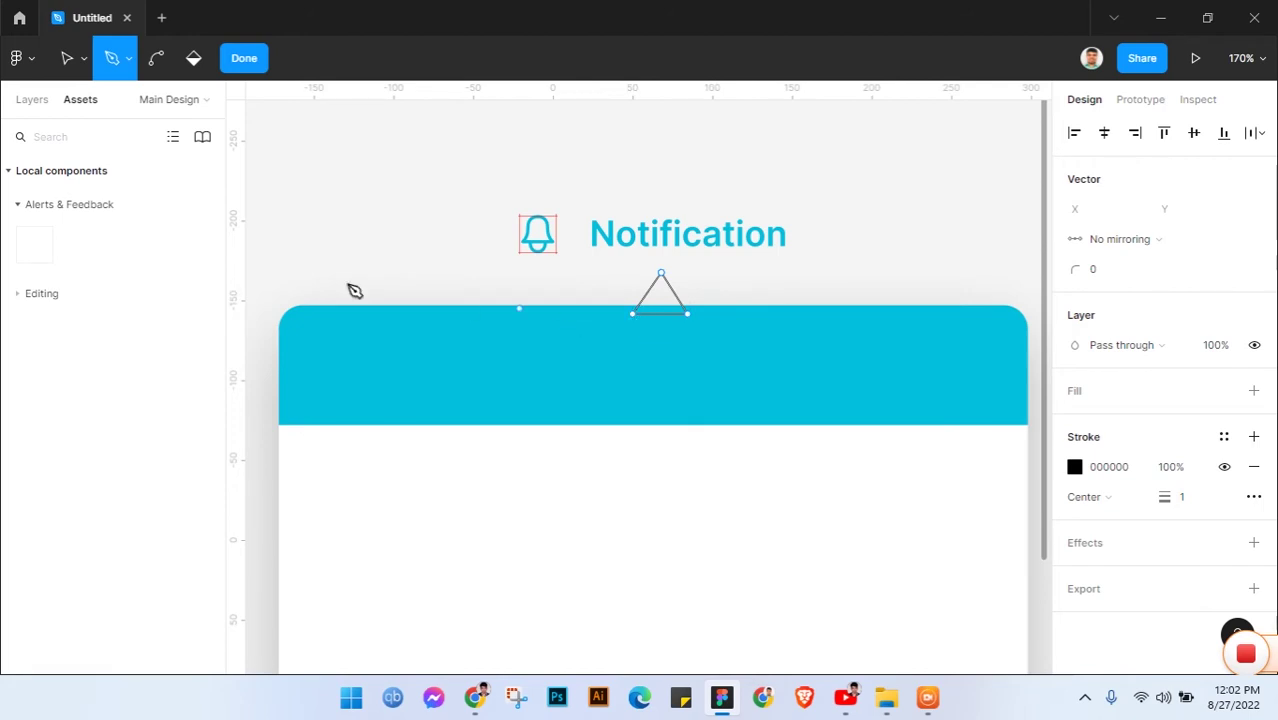
# - Give the triangle a cyan 03C0DD fill and remove its outline
pyautogui.click(66, 58)
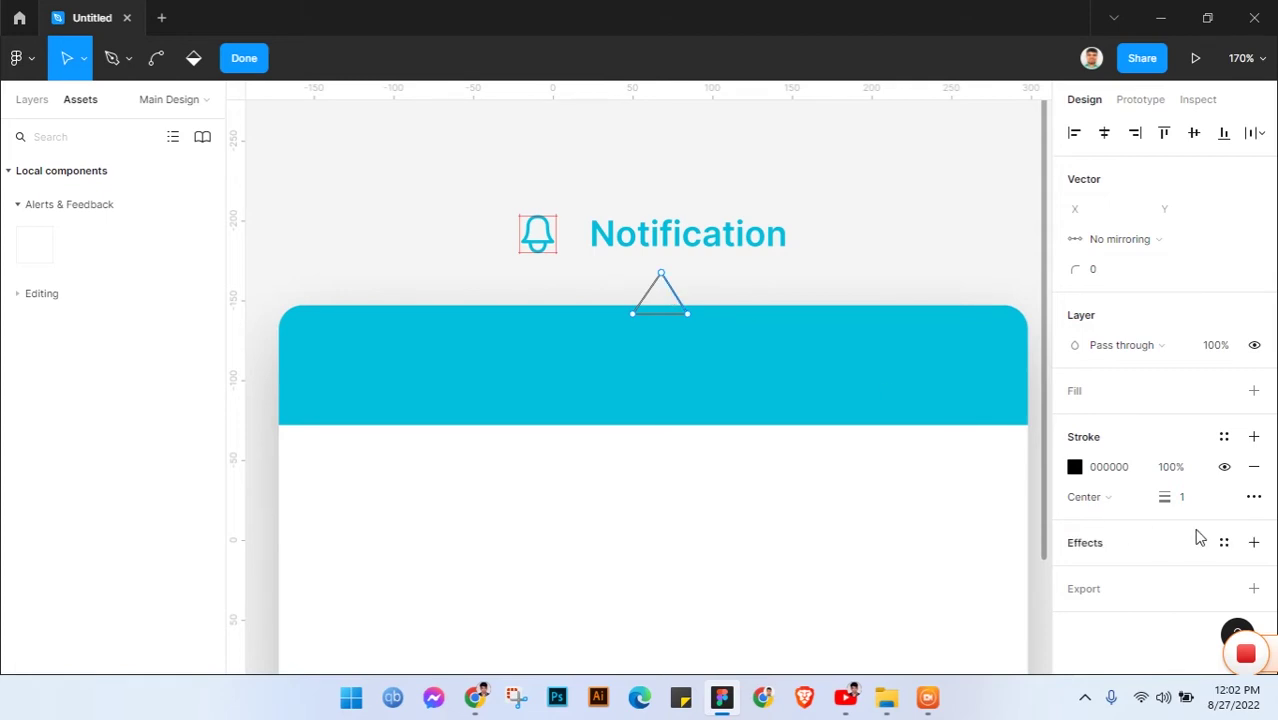
pyautogui.click(1255, 392)
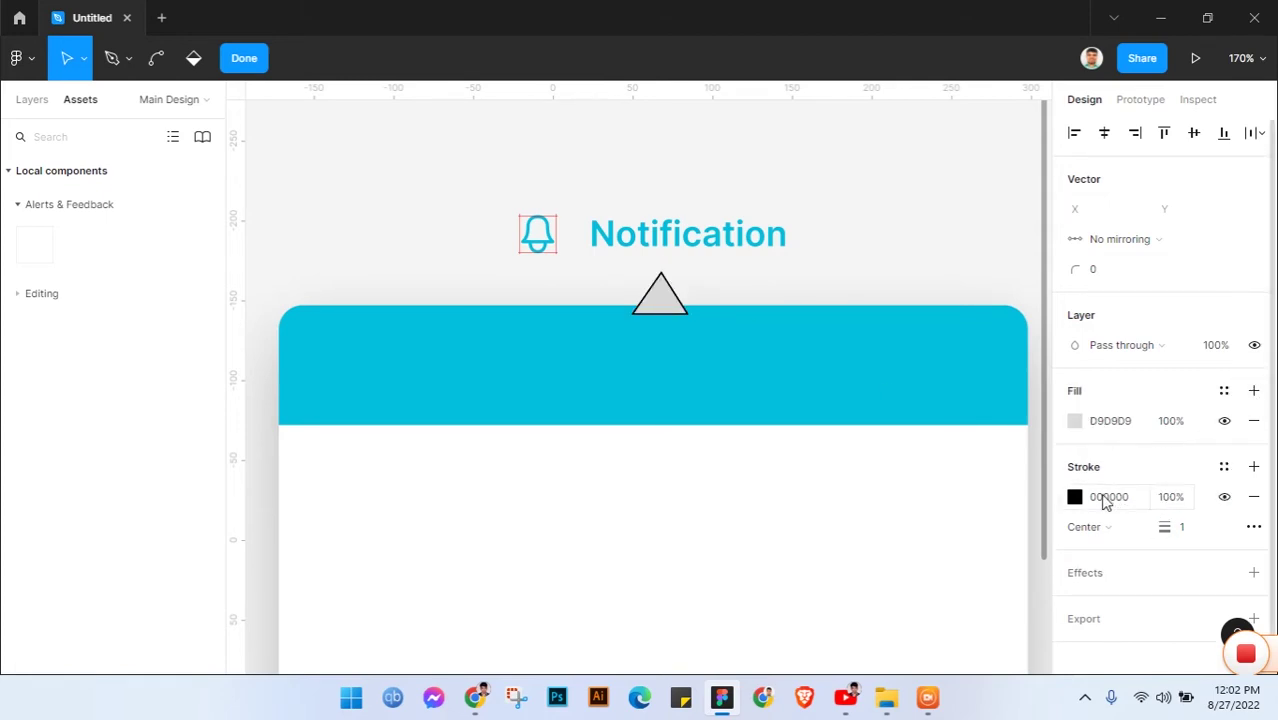
pyautogui.click(1251, 497)
pyautogui.click(1115, 423)
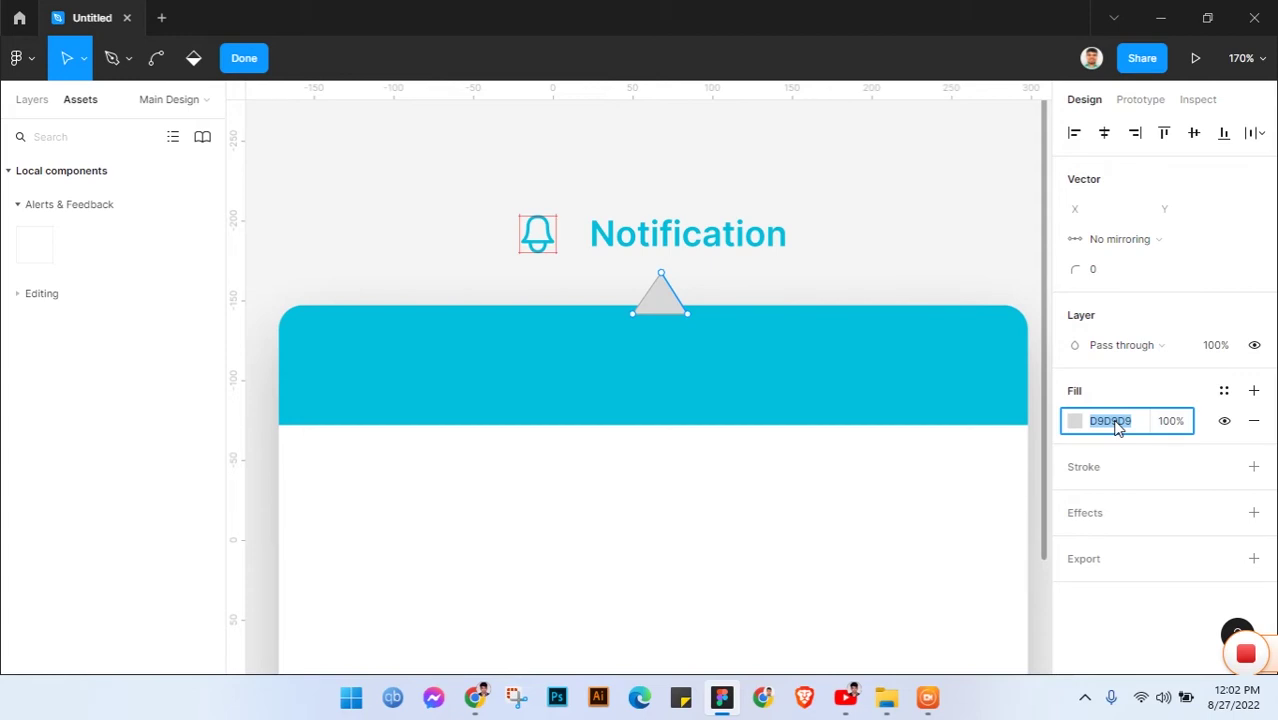
pyautogui.write('03c0dd')
pyautogui.press('Return')
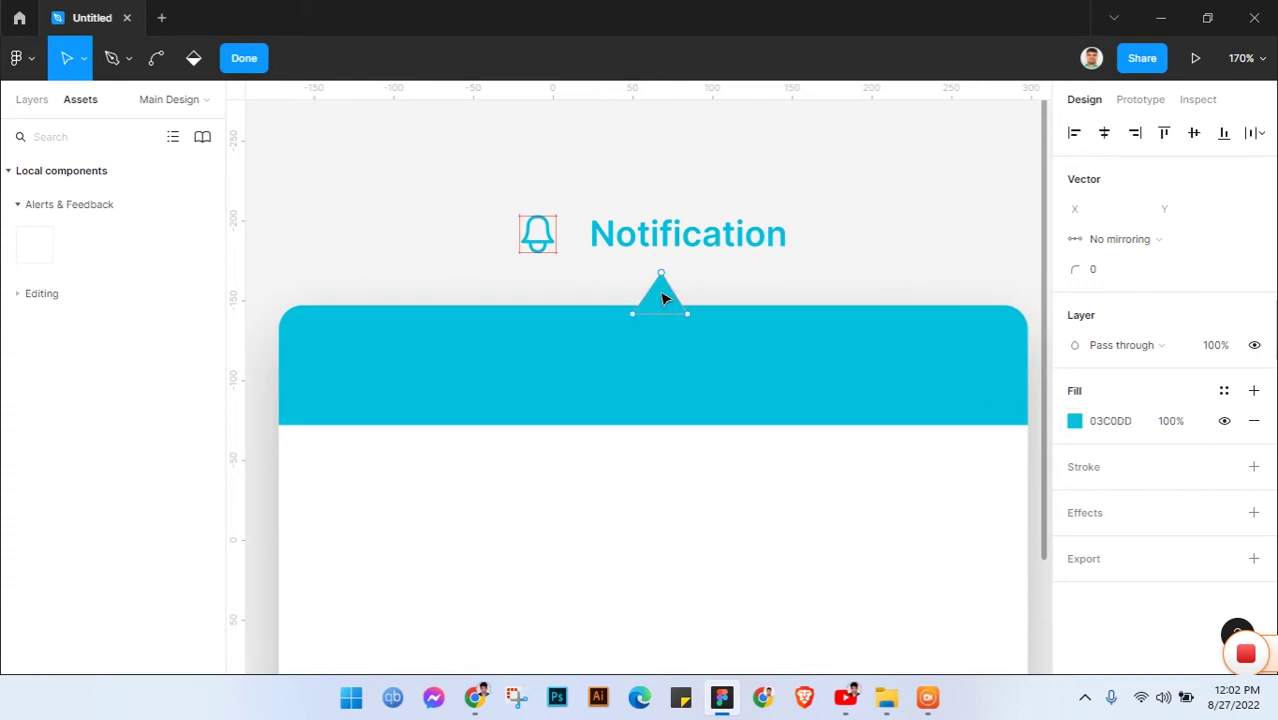
pyautogui.press('Escape')
# - Nudge the Notification heading group down slightly
pyautogui.click(903, 270)
pyautogui.scroll(-2, 903, 270)
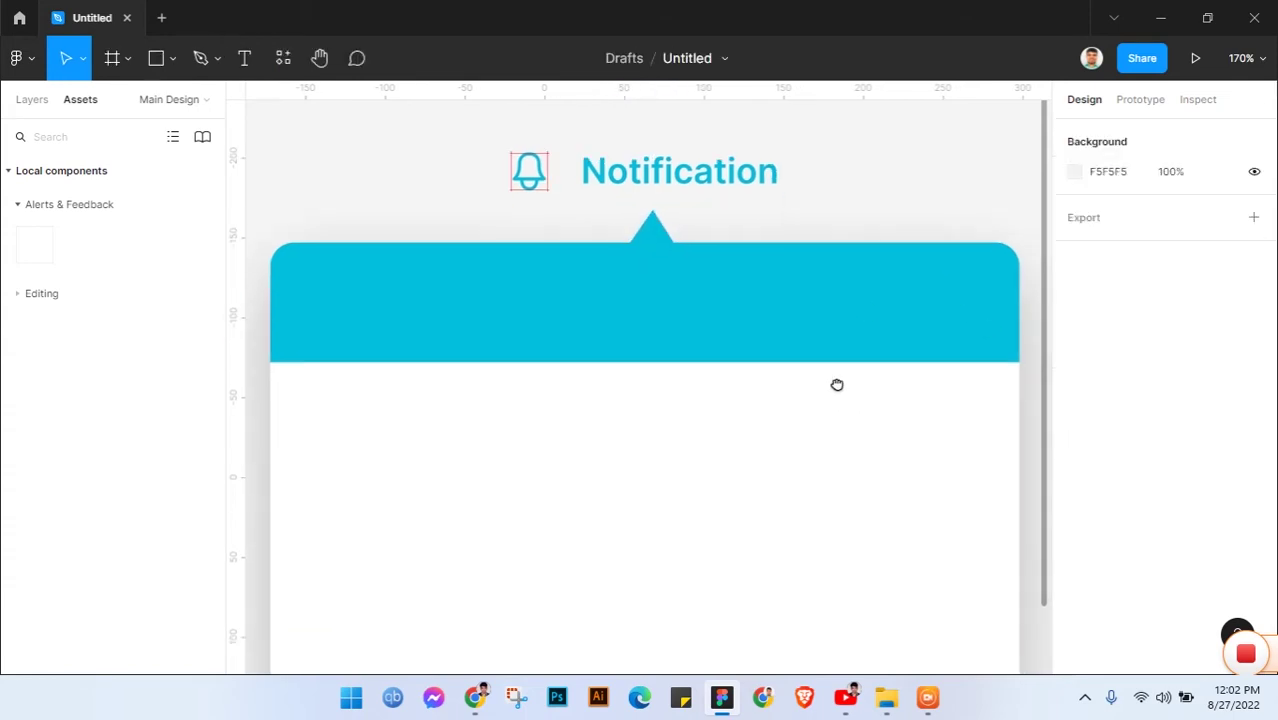
pyautogui.scroll(-2, 836, 382)
pyautogui.scroll(-3, 853, 348)
pyautogui.scroll(-3, 864, 371)
pyautogui.scroll(5, 848, 335)
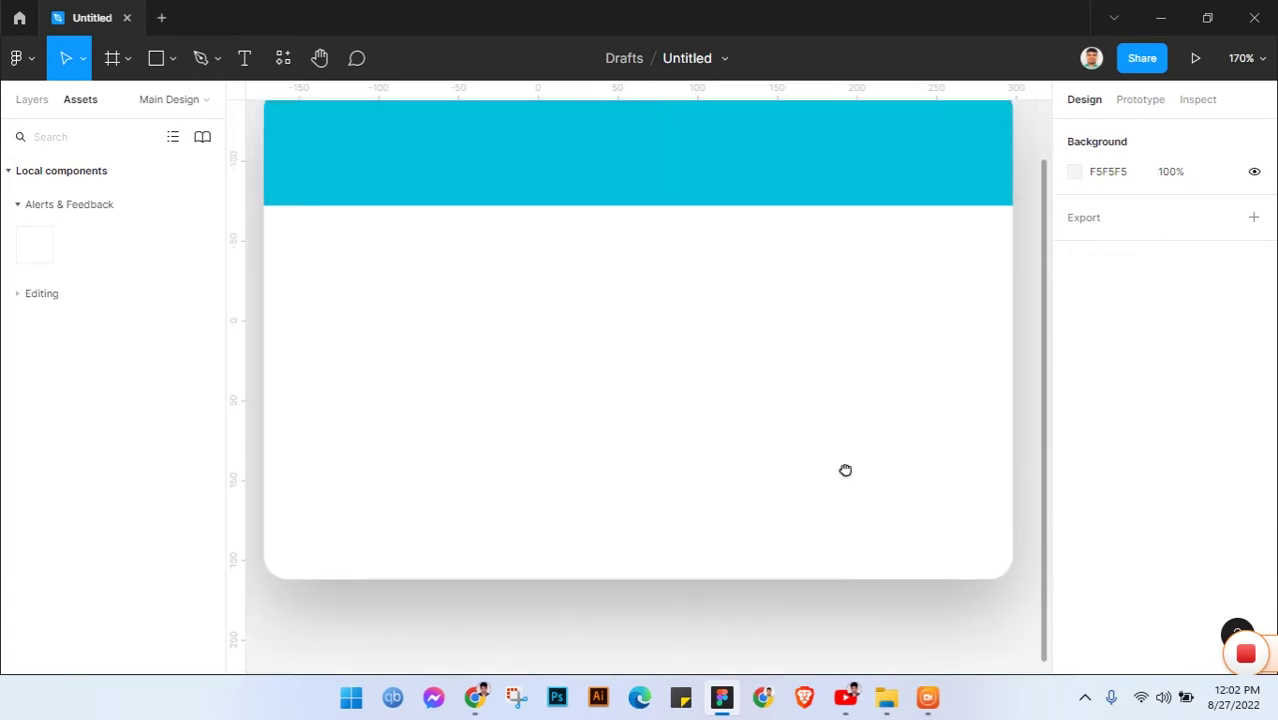
pyautogui.keyDown('ctrl'); pyautogui.scroll(-3, 844, 467); pyautogui.keyUp('ctrl')
pyautogui.scroll(1, 866, 135)
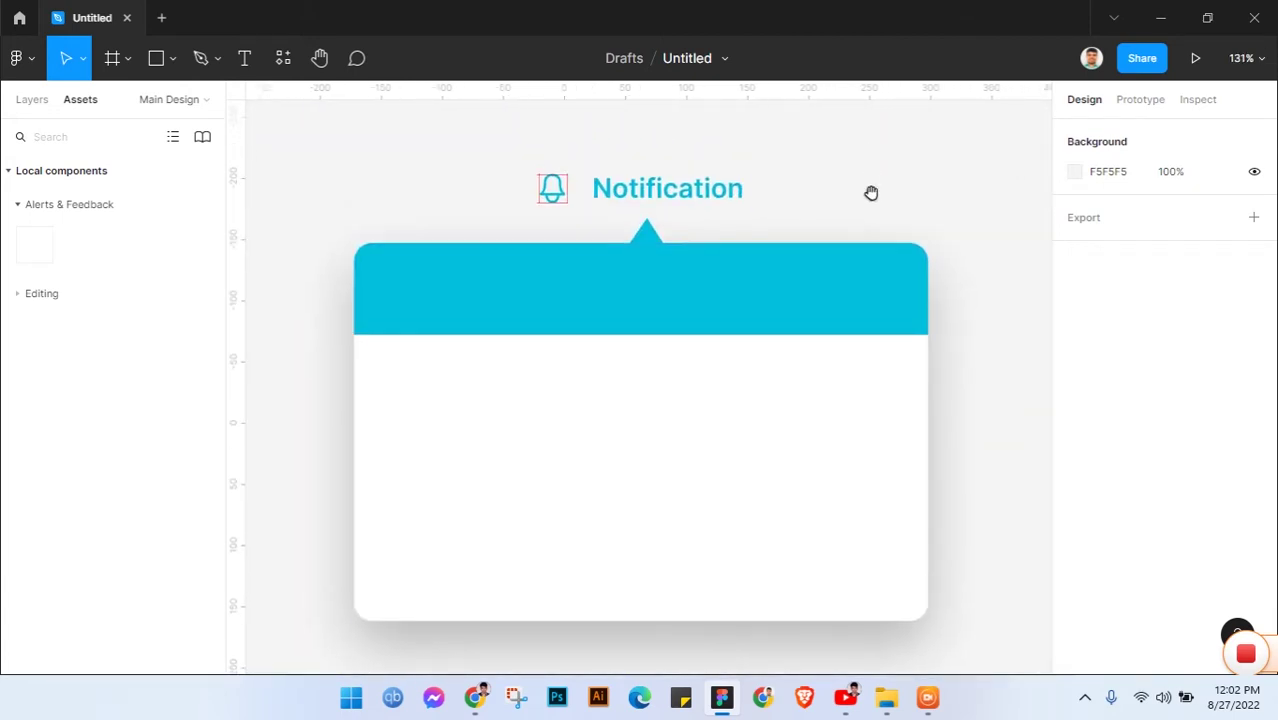
pyautogui.moveTo(479, 143); pyautogui.dragTo(699, 203)
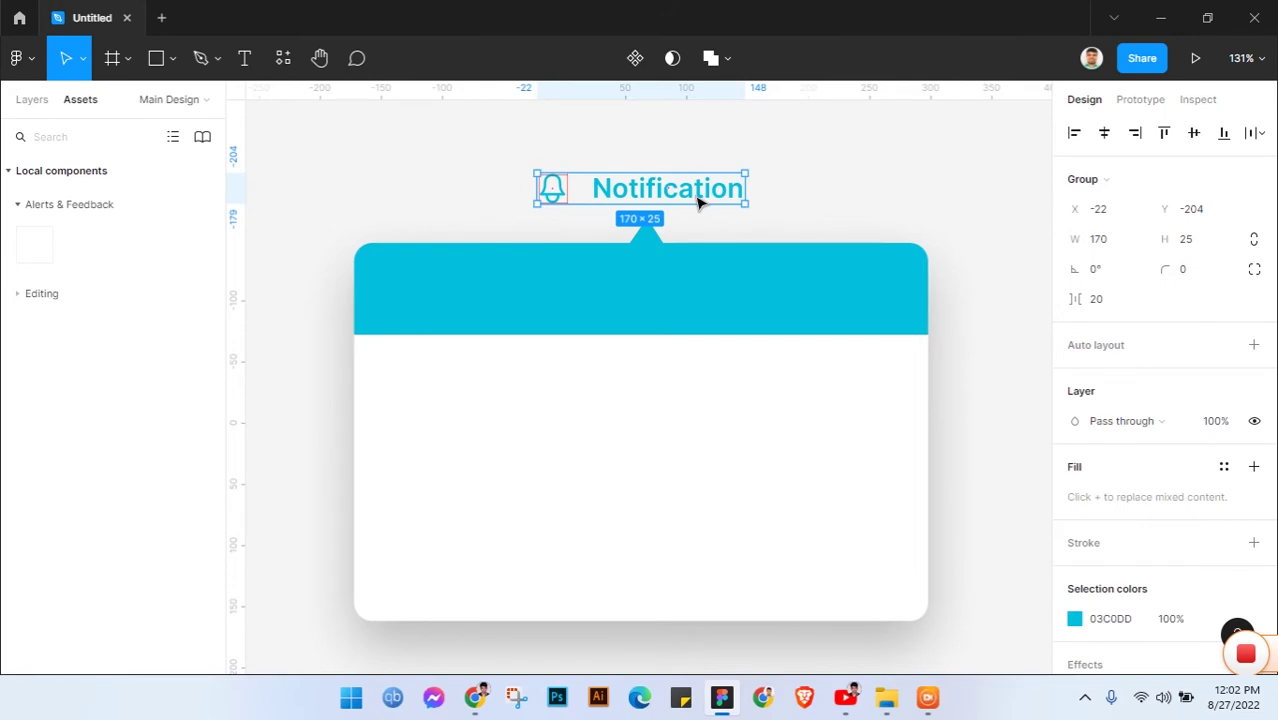
pyautogui.press('Down')
pyautogui.press('Down')
pyautogui.press('Down')
pyautogui.press('Down')
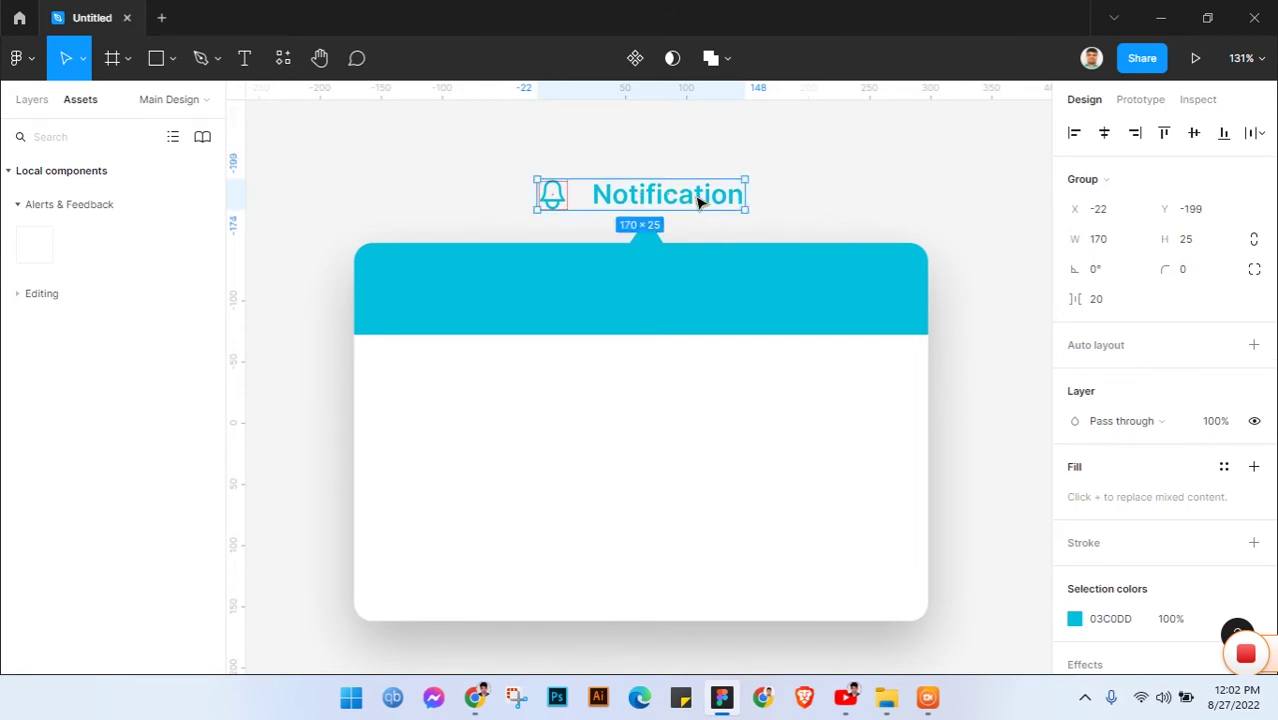
pyautogui.click(819, 188)
pyautogui.scroll(-1, 880, 176)
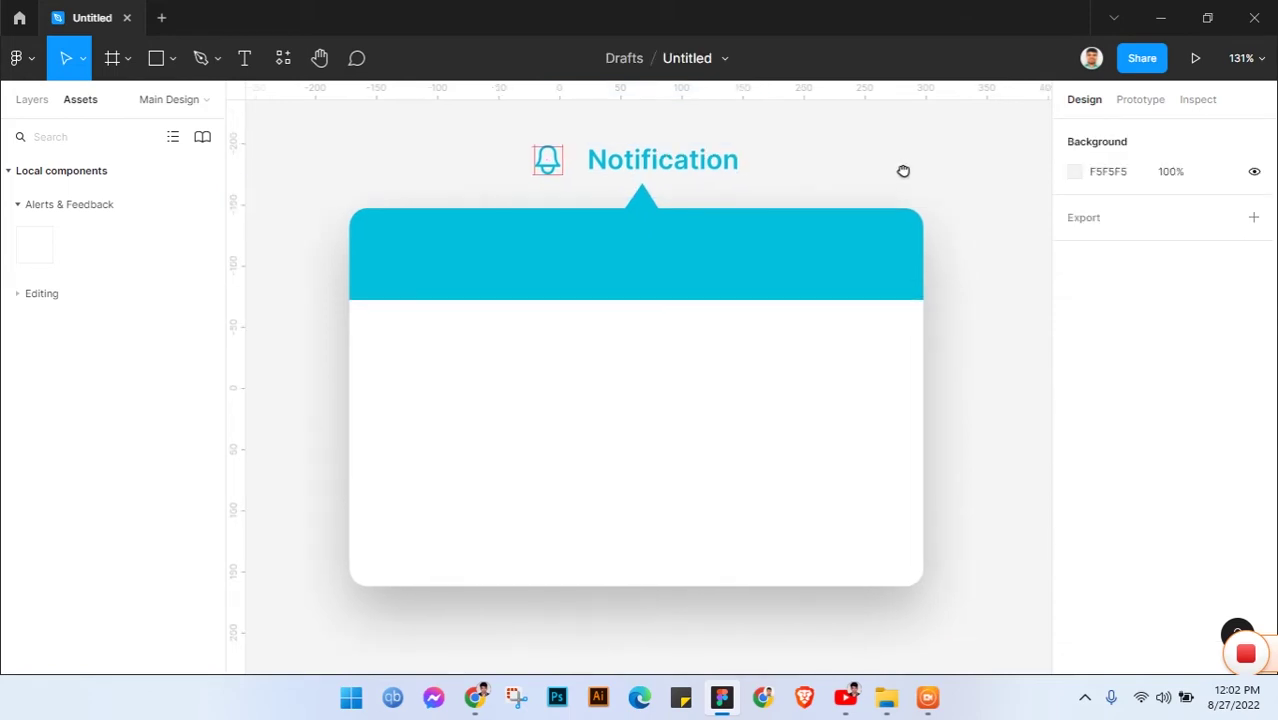
# - Add the text 'Pending Invitation (2)' inside the cyan banner
pyautogui.click(244, 62)
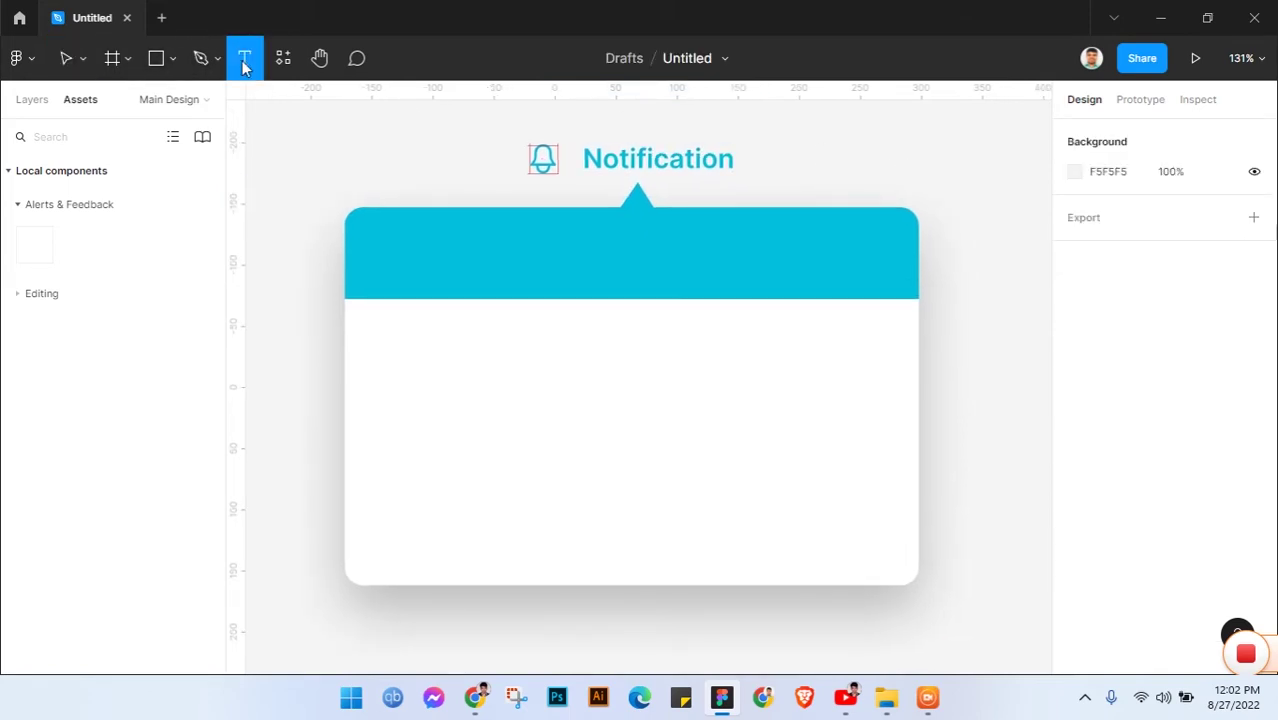
pyautogui.click(417, 250)
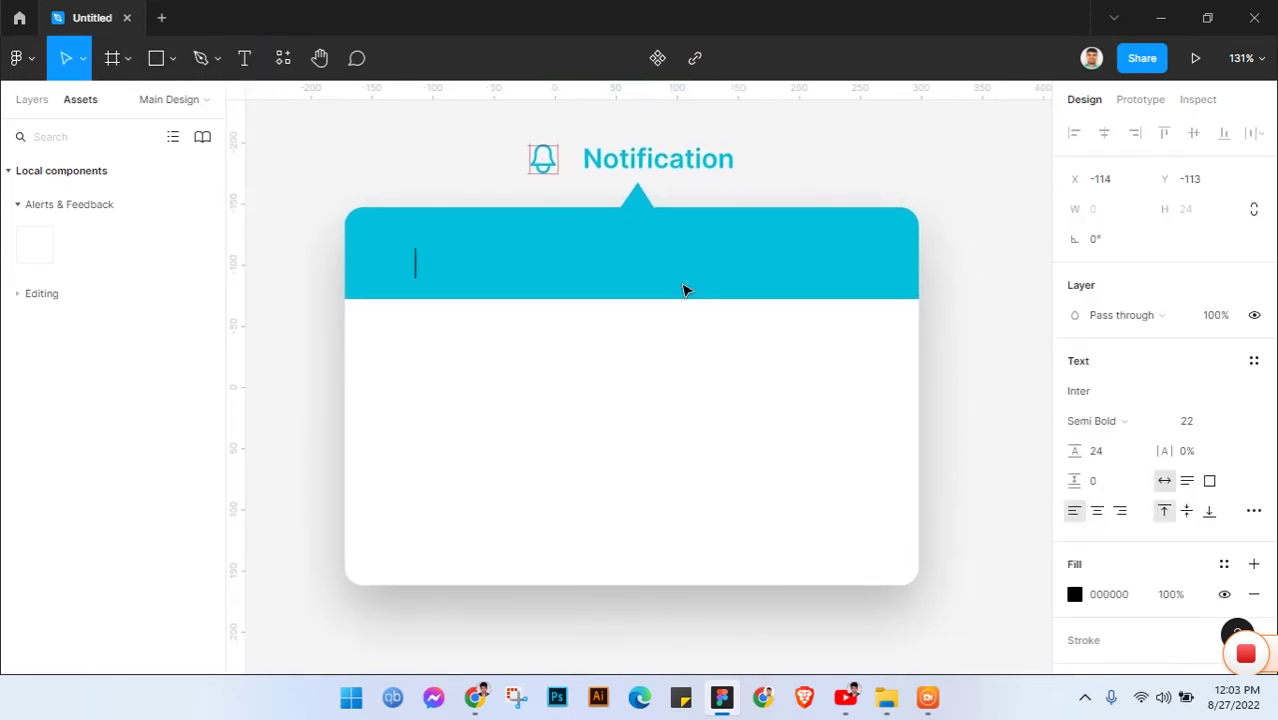
pyautogui.write('Pendin')
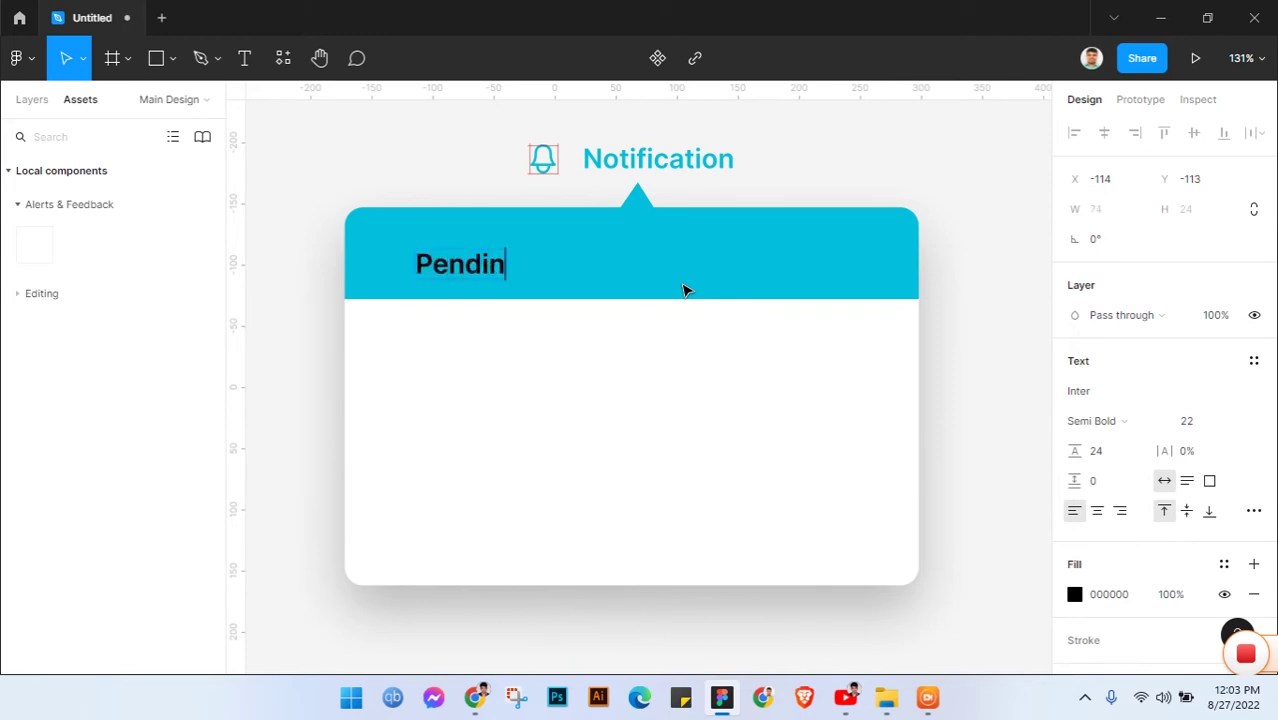
pyautogui.write('g Inv')
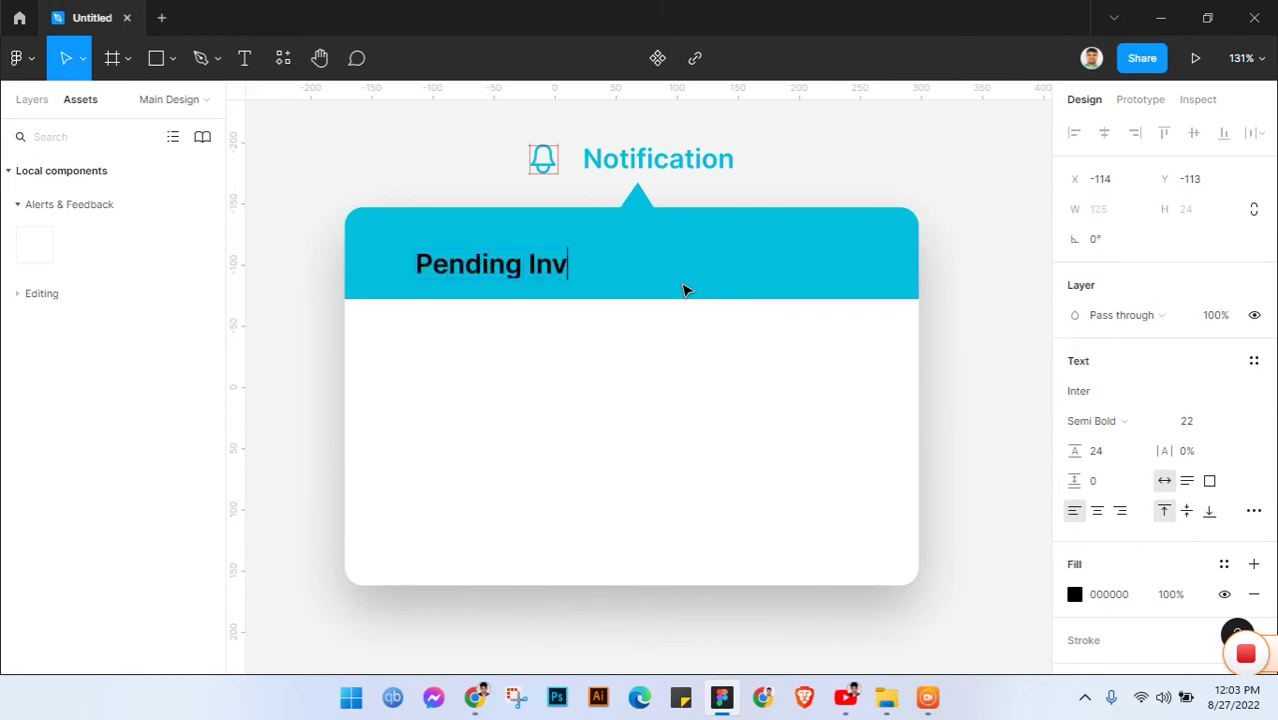
pyautogui.write('o')
pyautogui.press('BackSpace')
pyautogui.write('i')
pyautogui.write('tation')
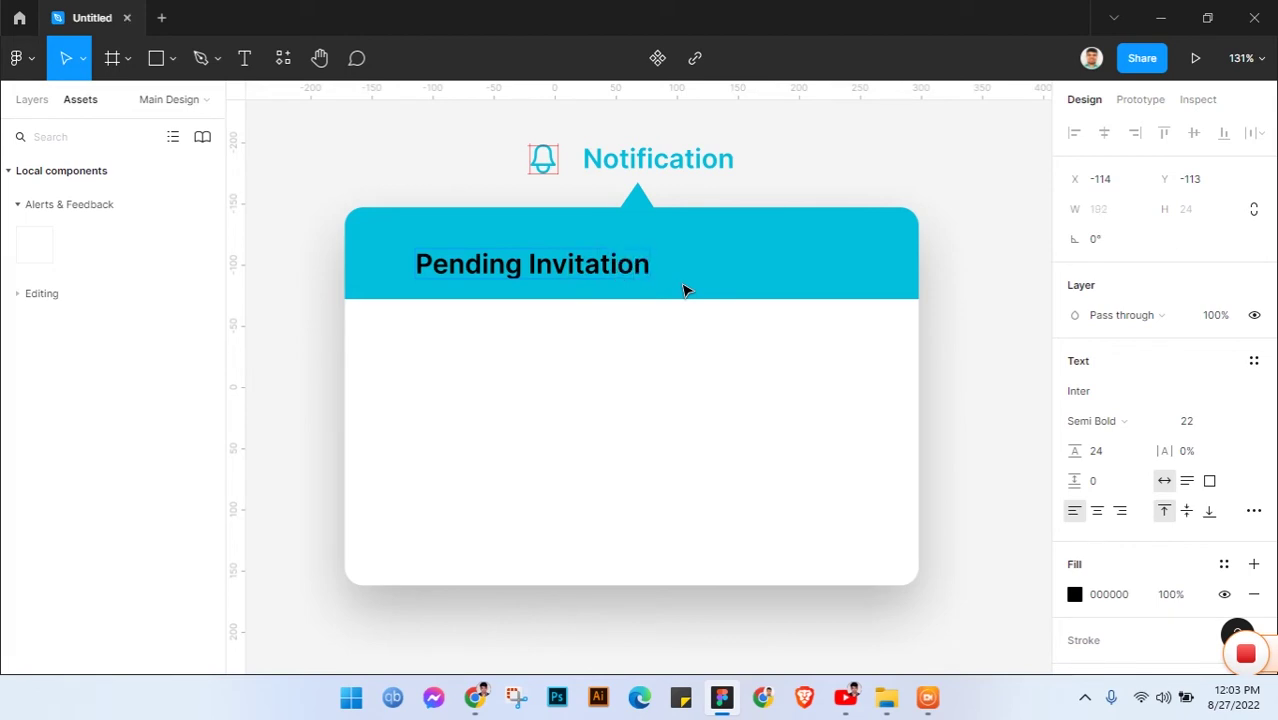
pyautogui.write(' (2)')
pyautogui.press('Escape')
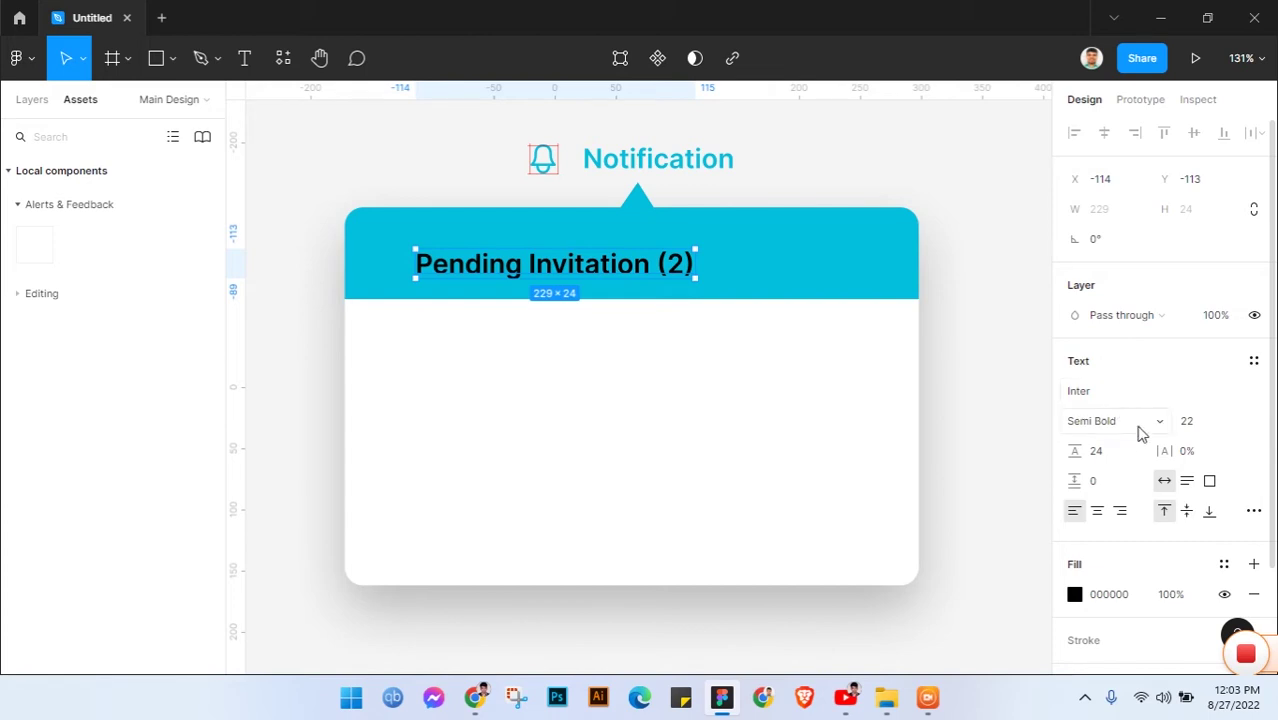
# - Style the banner title Regular, size 26, white, and move it left and up
pyautogui.click(1140, 424)
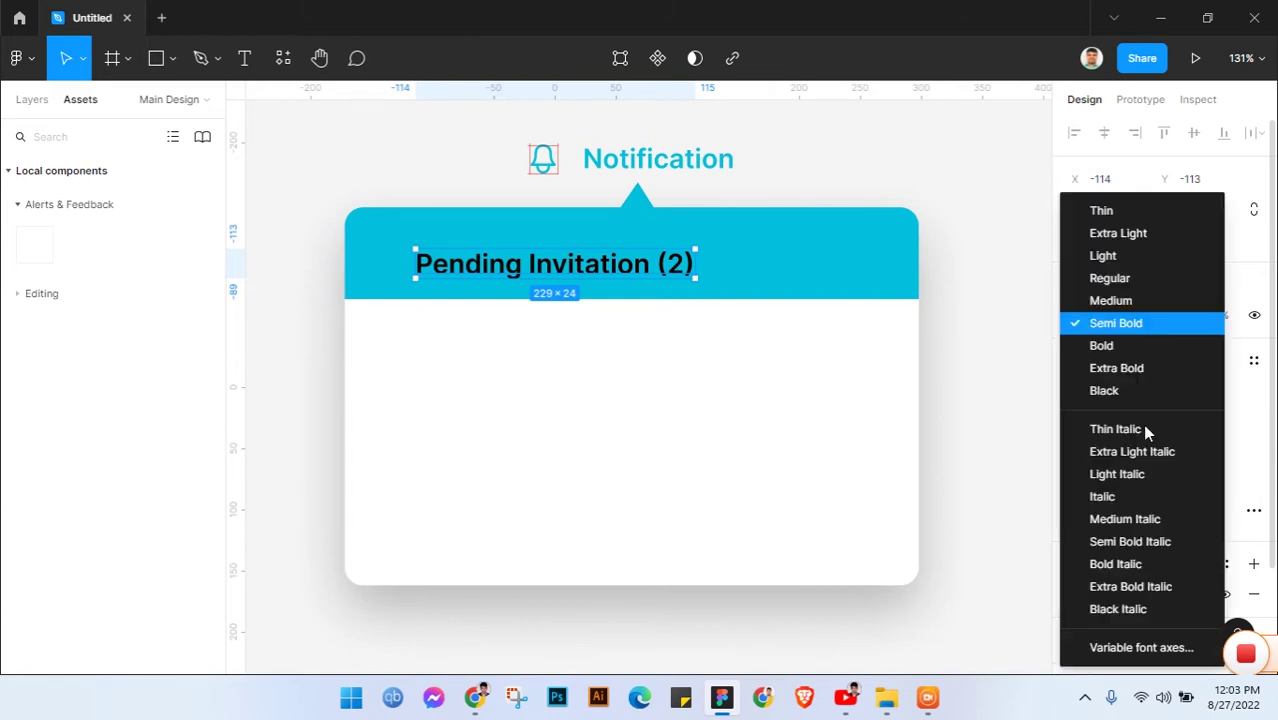
pyautogui.click(1110, 278)
pyautogui.click(1198, 422)
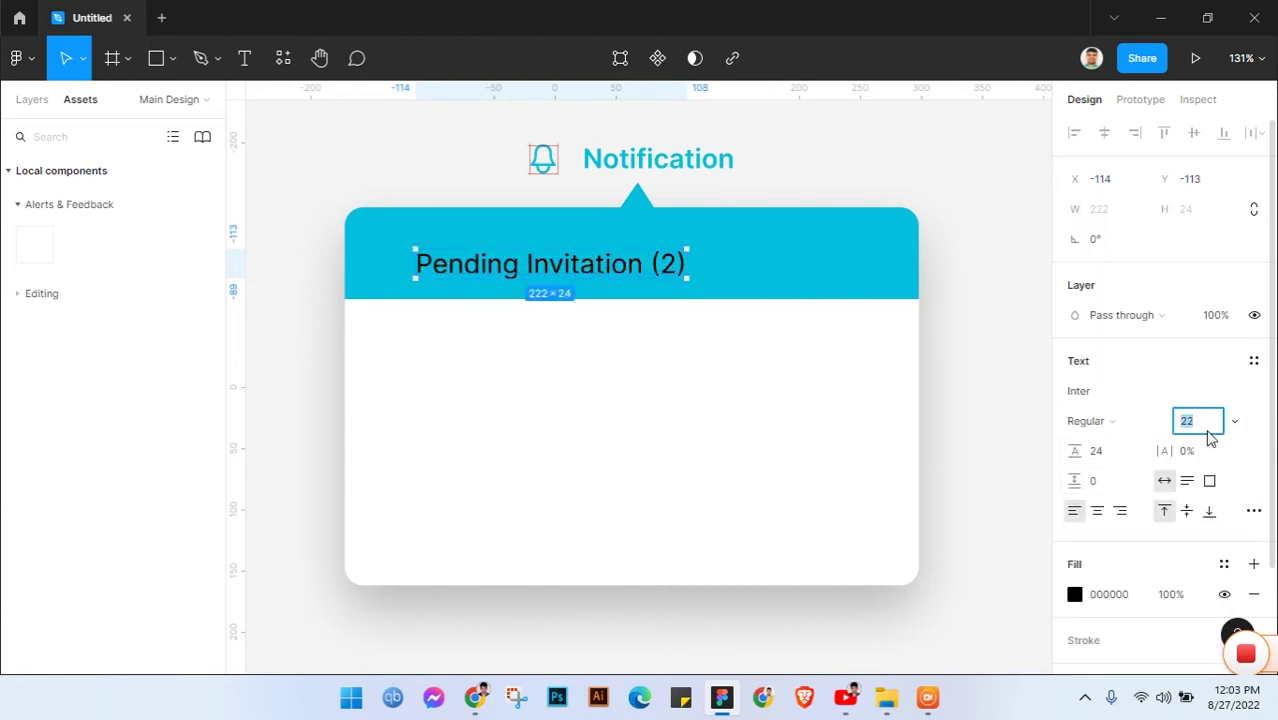
pyautogui.write('26')
pyautogui.press('Return')
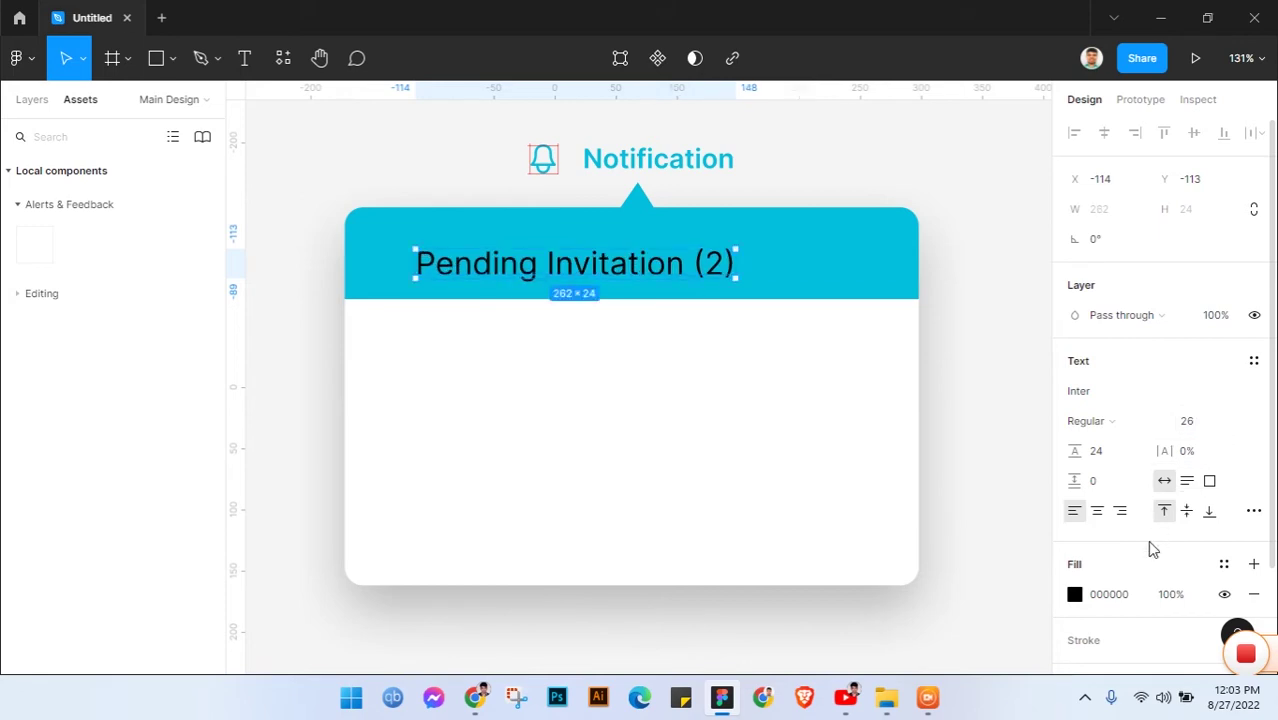
pyautogui.click(1133, 594)
pyautogui.write('ff')
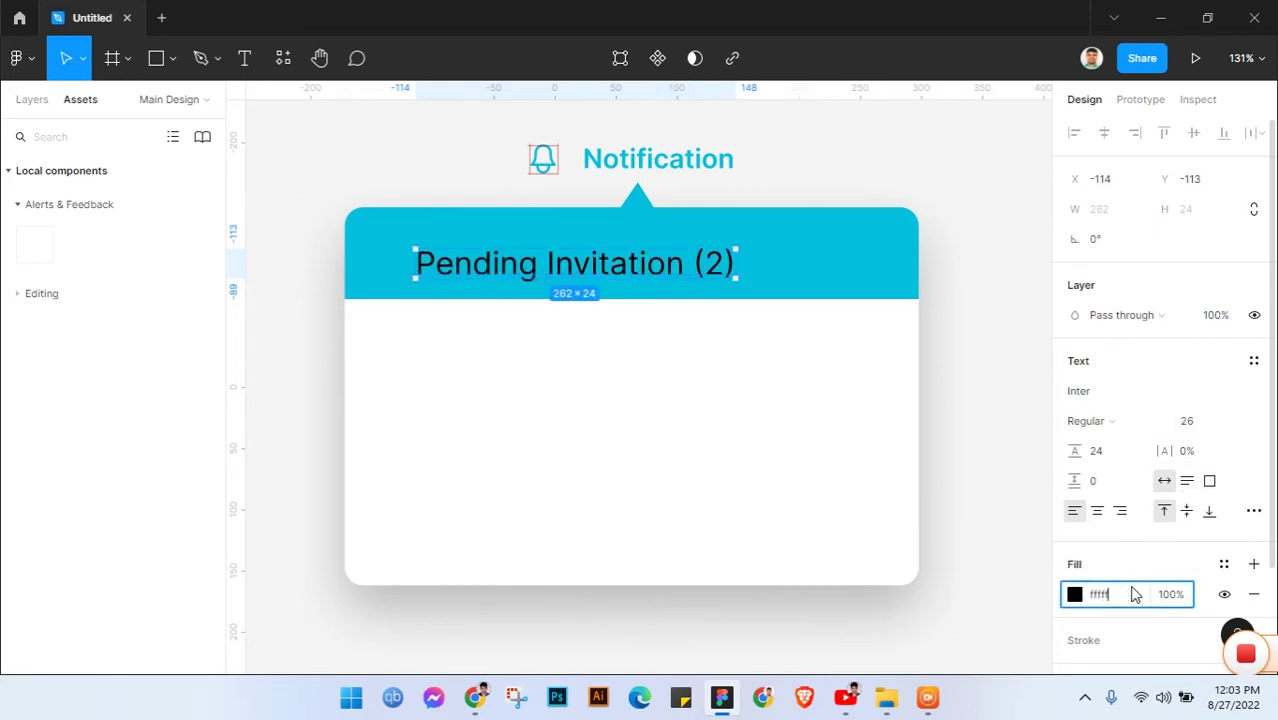
pyautogui.write('f')
pyautogui.press('Return')
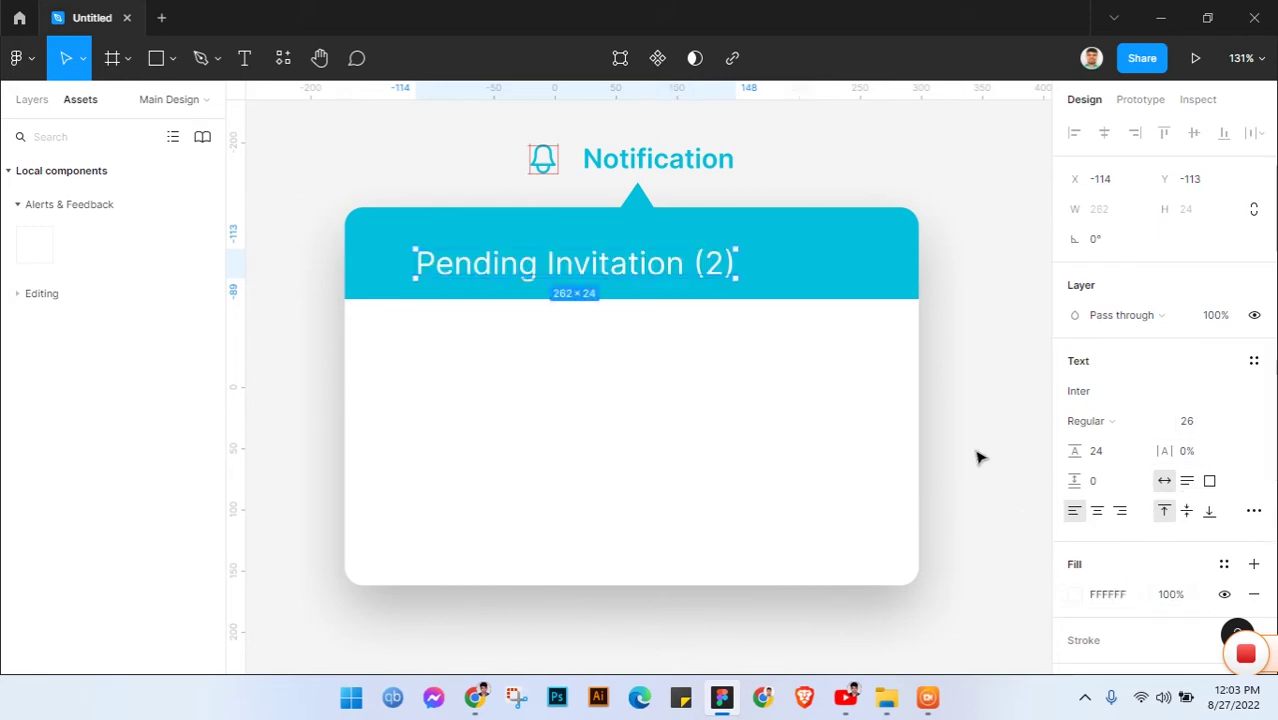
pyautogui.click(978, 455)
pyautogui.moveTo(680, 270); pyautogui.dragTo(640, 258)
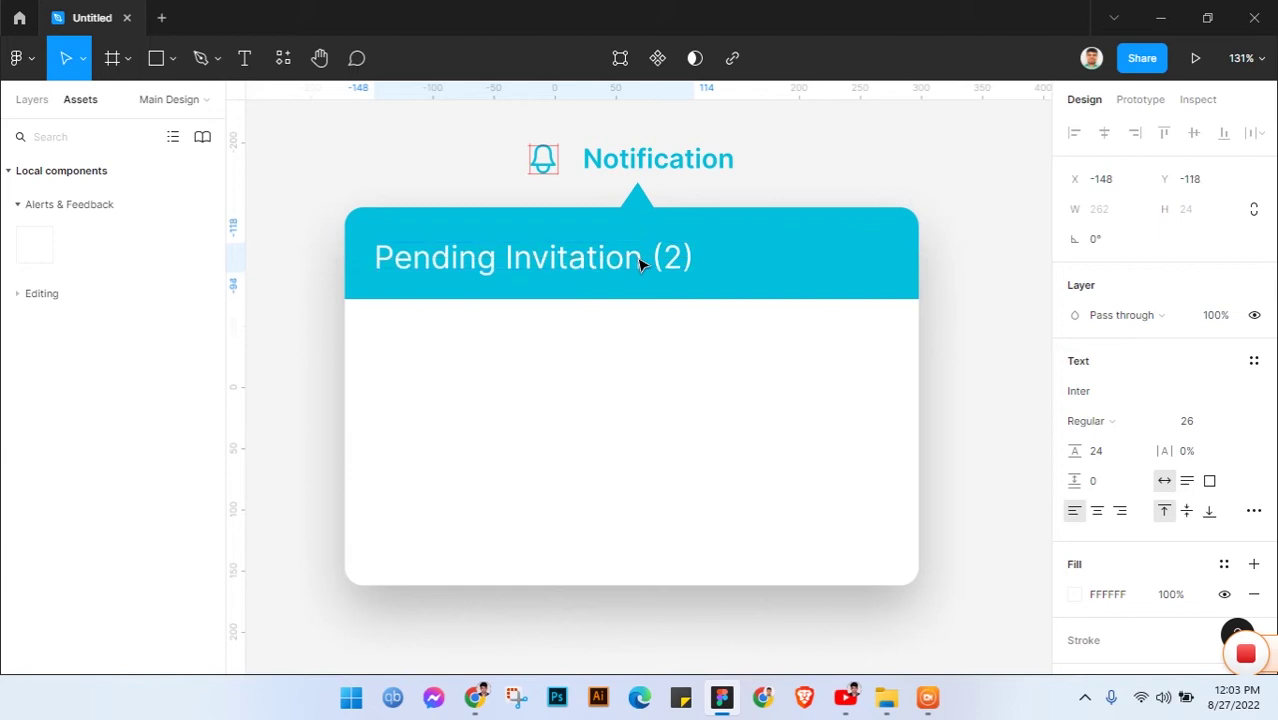
# - Check the Pending Invitation (2) title, then shift the view so the card sits higher
pyautogui.click(845, 193)
pyautogui.scroll(-1, 900, 230)
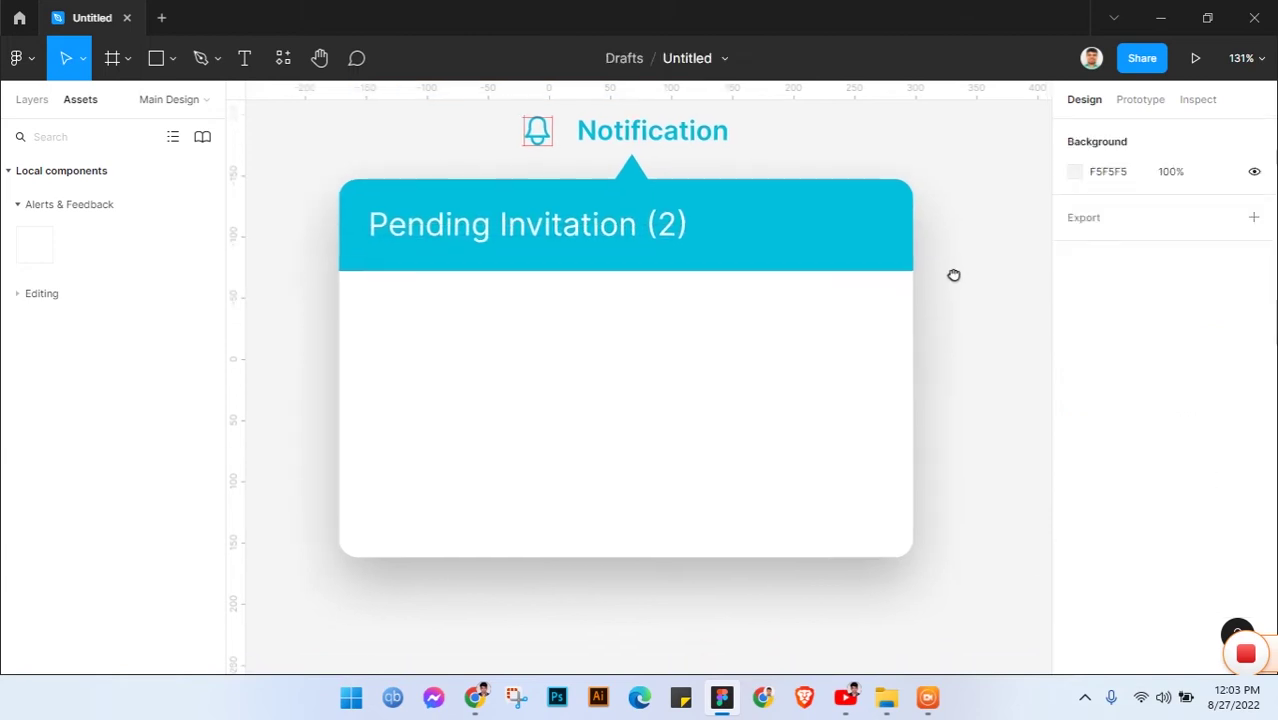
pyautogui.hscroll(1, 960, 280)
pyautogui.click(614, 234)
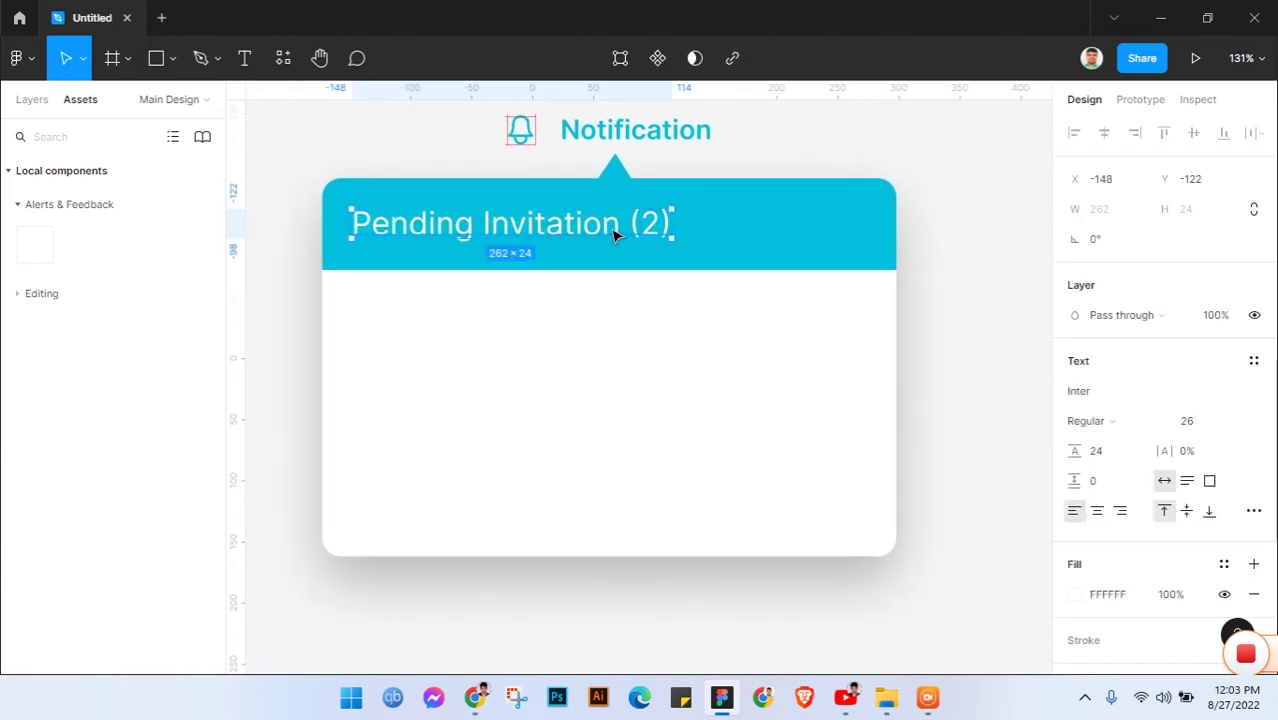
pyautogui.click(940, 338)
pyautogui.moveTo(940, 338)
pyautogui.mouseDown()
pyautogui.moveTo(938, 240)
pyautogui.moveTo(939, 294)
pyautogui.mouseUp()
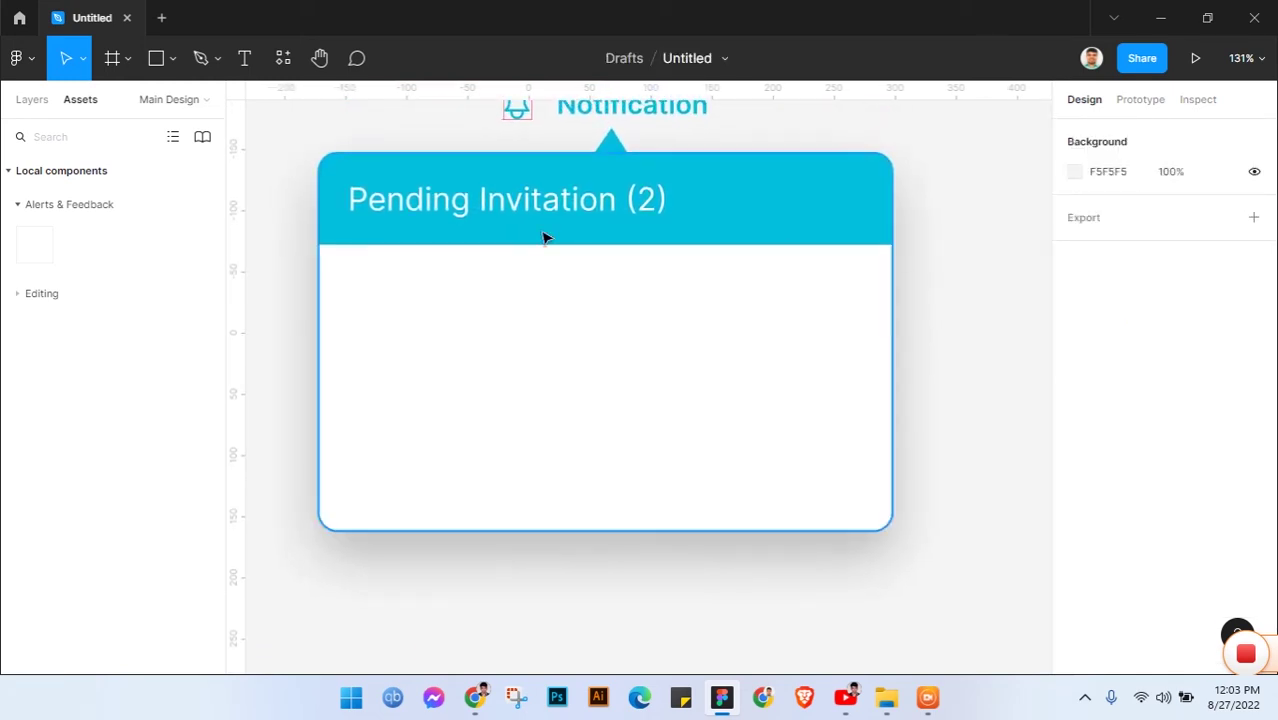
# - Add a 66×66 ellipse in the card's white area
pyautogui.click(173, 58)
pyautogui.press('Escape')
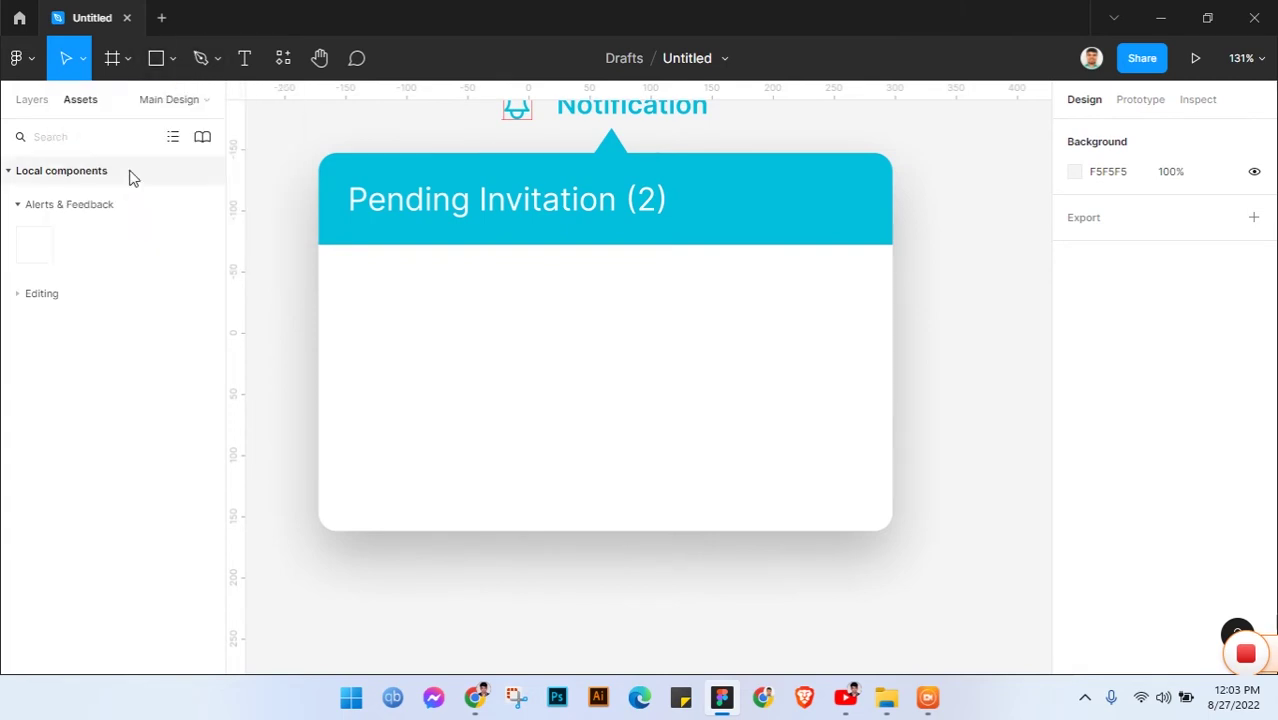
pyautogui.click(173, 58)
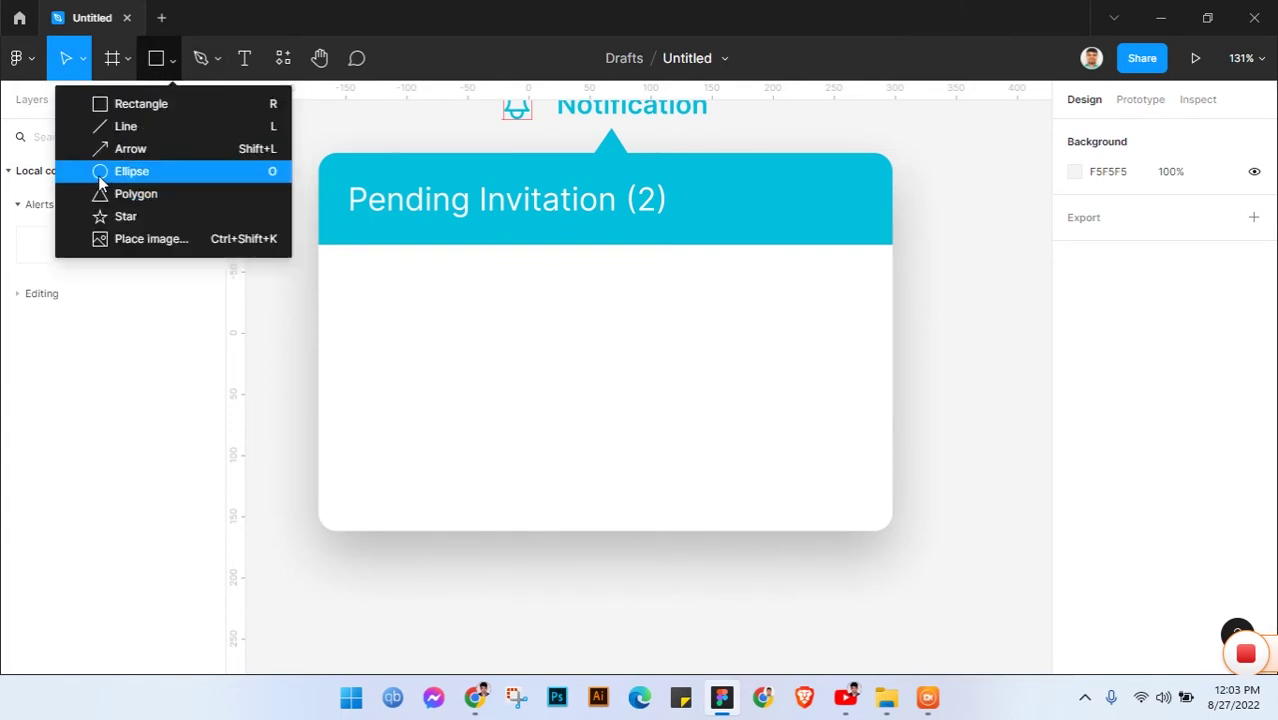
pyautogui.click(100, 171)
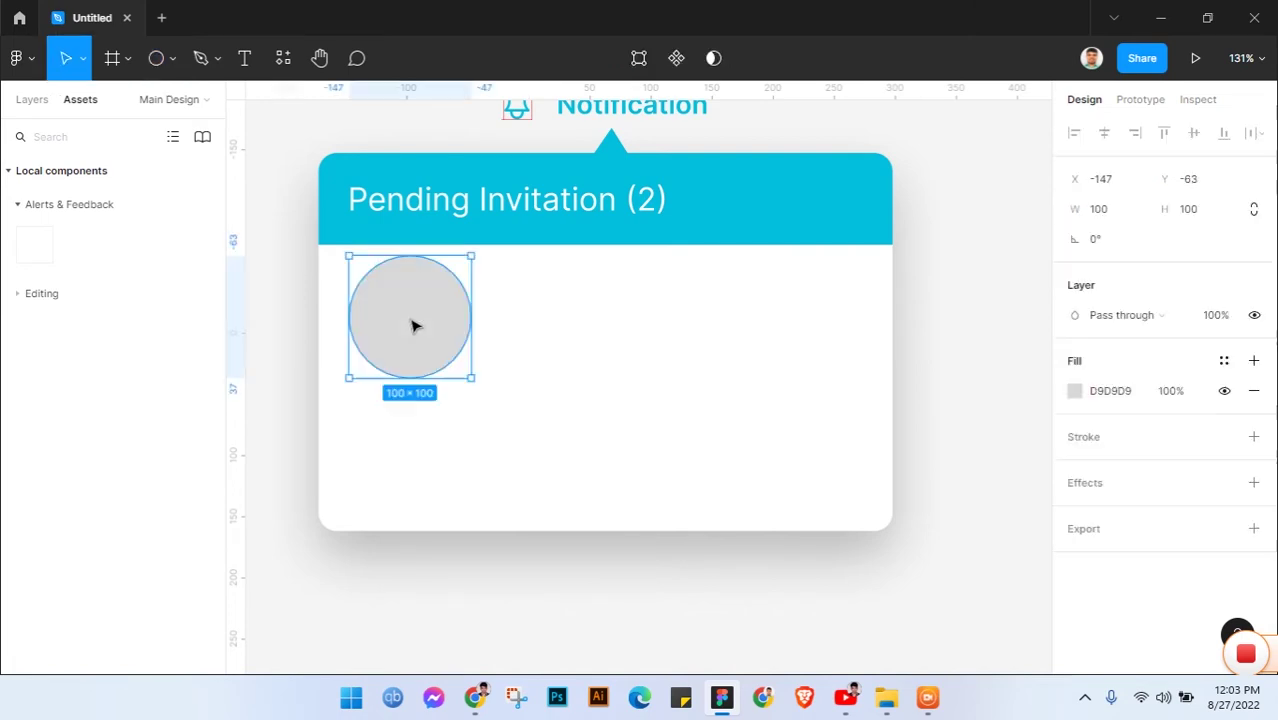
pyautogui.click(410, 312)
pyautogui.click(1120, 215)
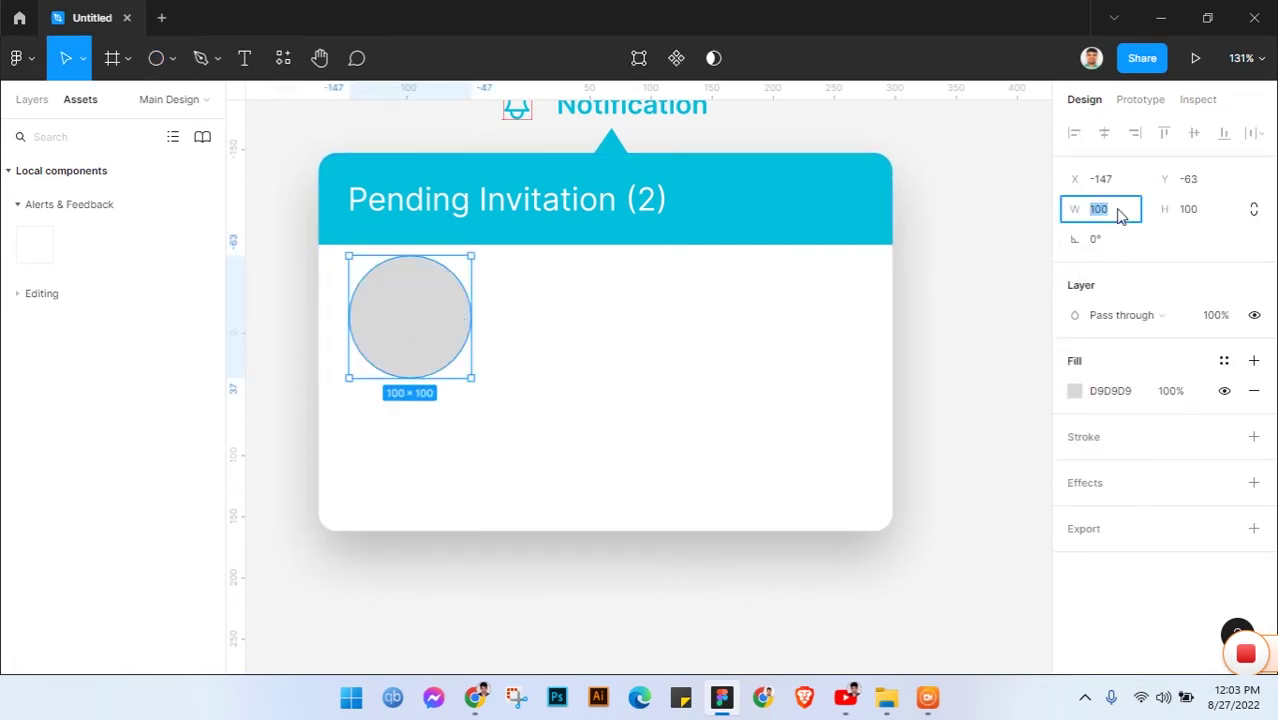
pyautogui.write('6')
pyautogui.write('6')
pyautogui.press('Tab')
pyautogui.write('66')
pyautogui.press('Return')
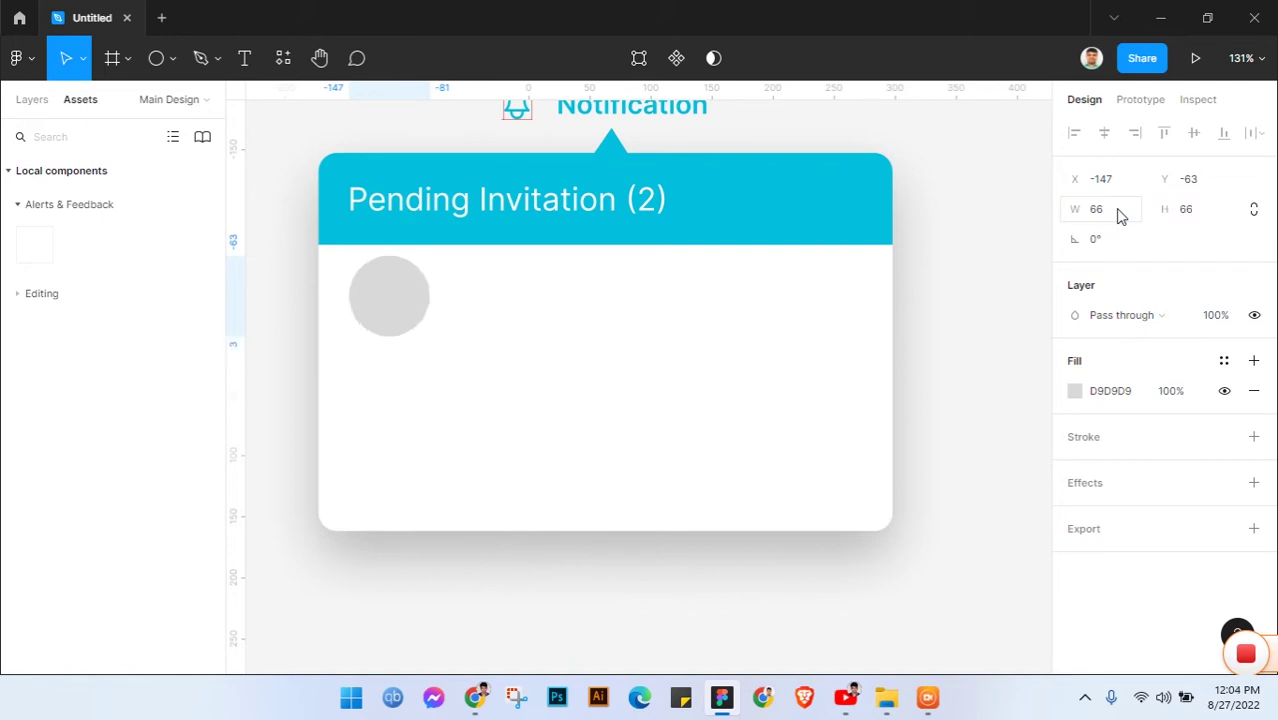
# - Align the circle under the left edge of the Pending Invitation (2) title
pyautogui.click(928, 300)
pyautogui.scroll(-1, 573, 240)
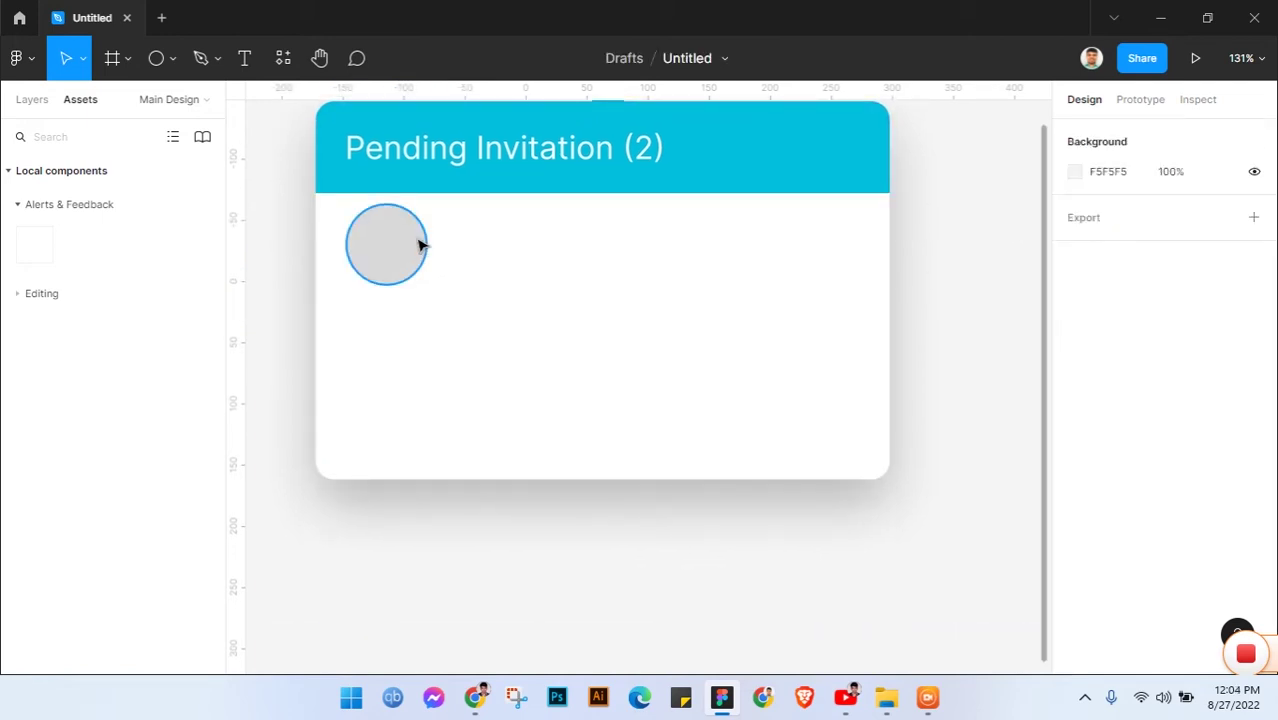
pyautogui.moveTo(399, 248); pyautogui.dragTo(398, 272)
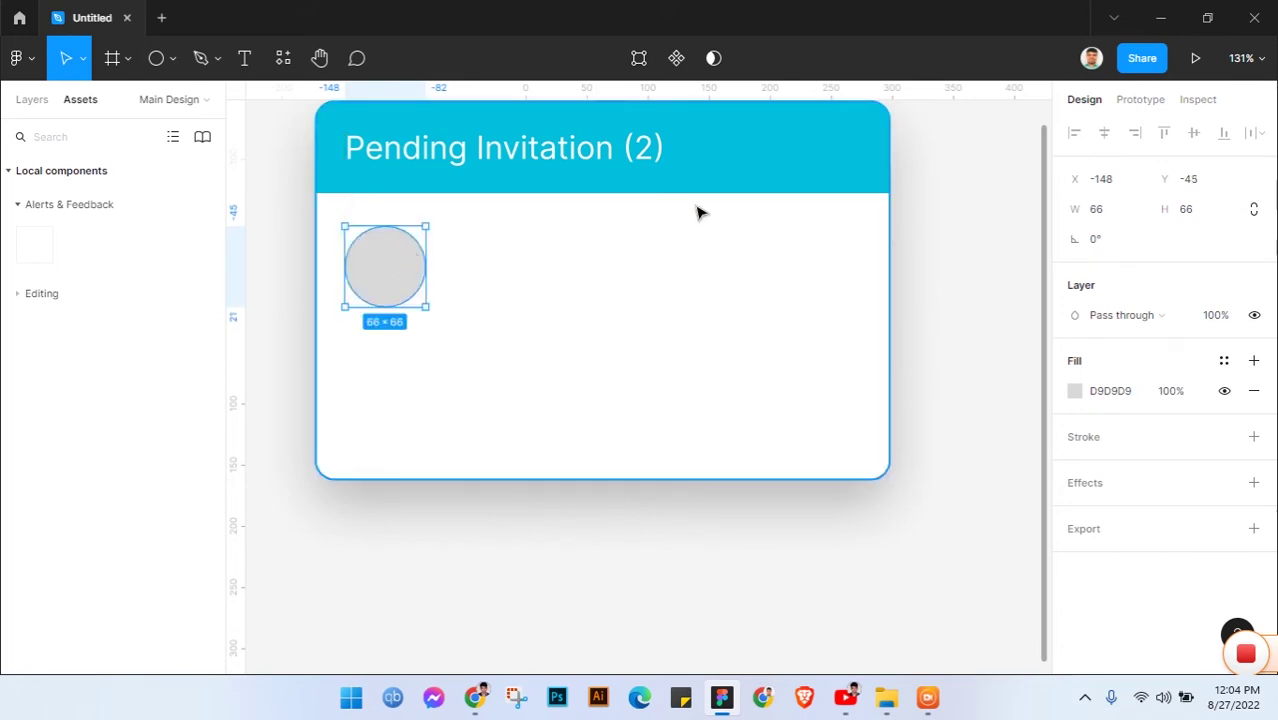
pyautogui.click(927, 225)
# - Search Unsplash for 'man professional' and fill the circle with the first result
pyautogui.click(415, 286)
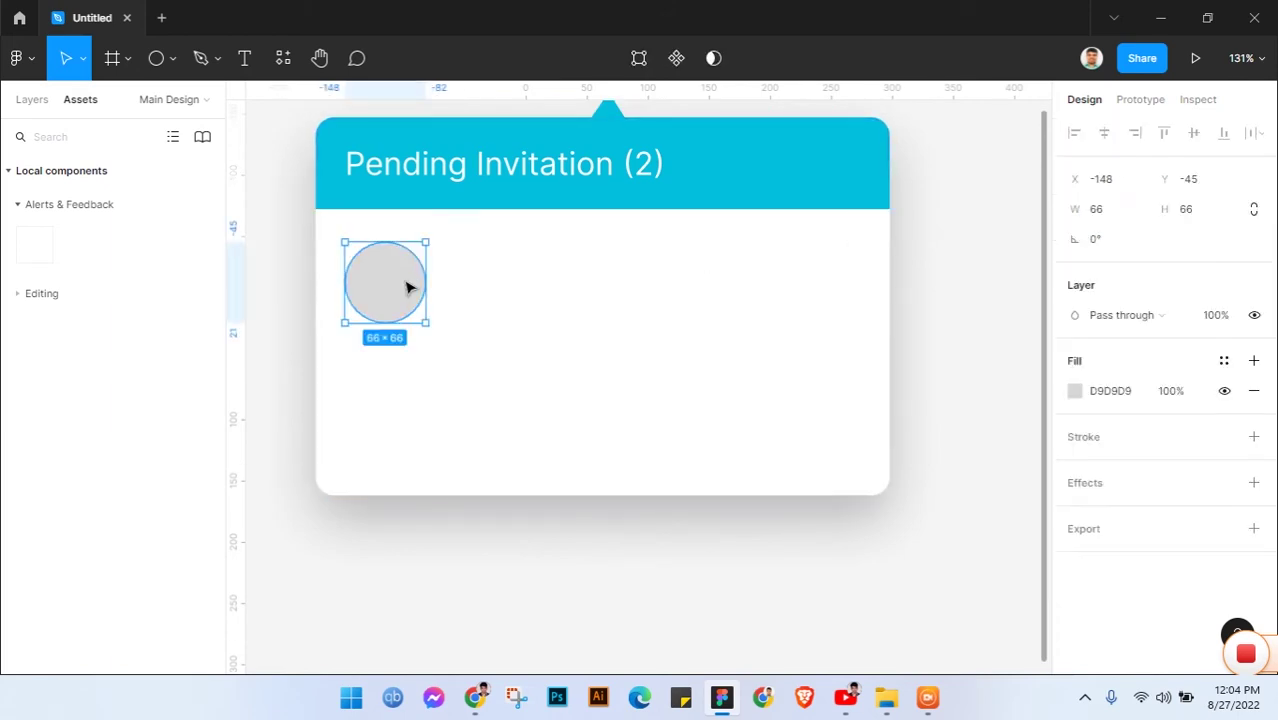
pyautogui.rightClick(401, 285)
pyautogui.moveTo(433, 503)
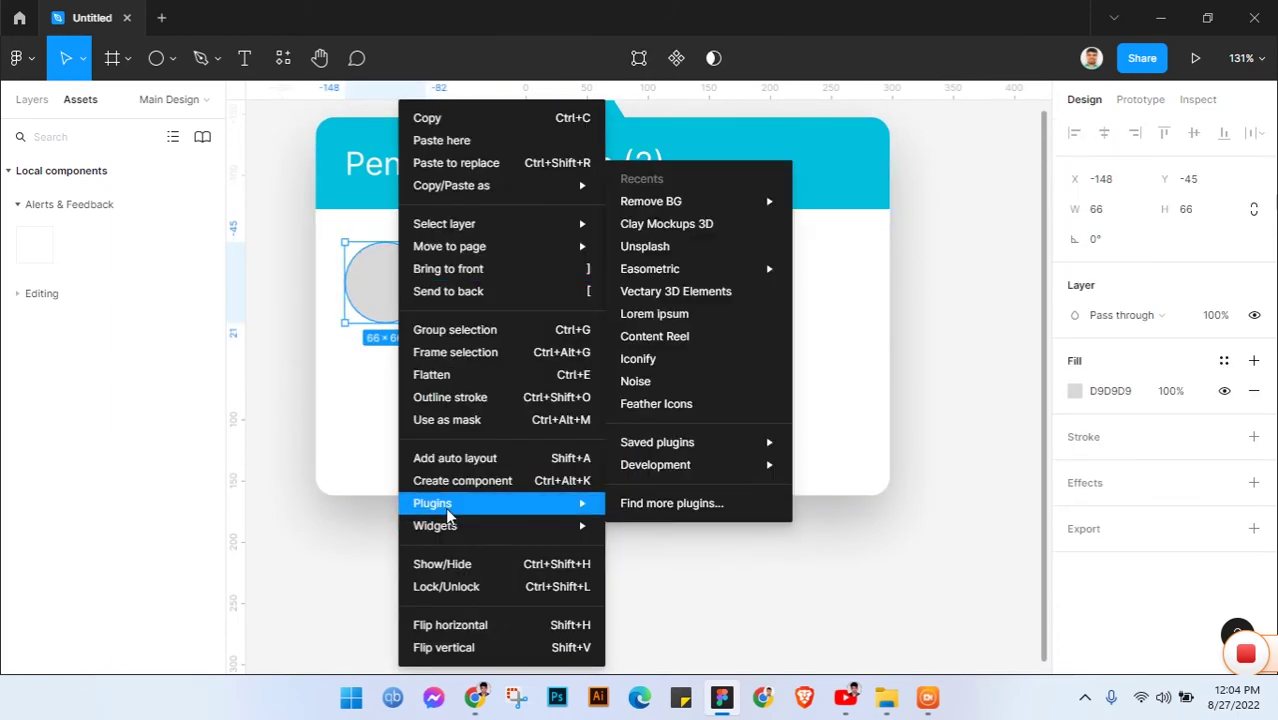
pyautogui.click(656, 248)
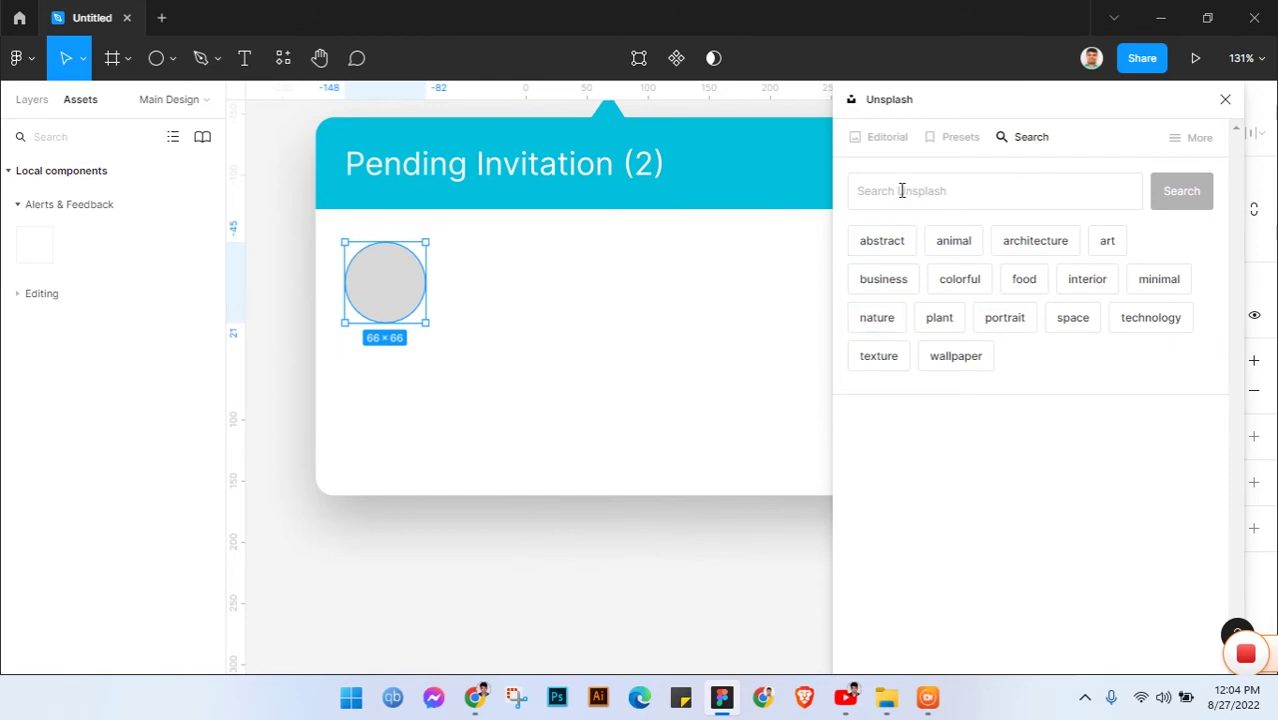
pyautogui.click(901, 190)
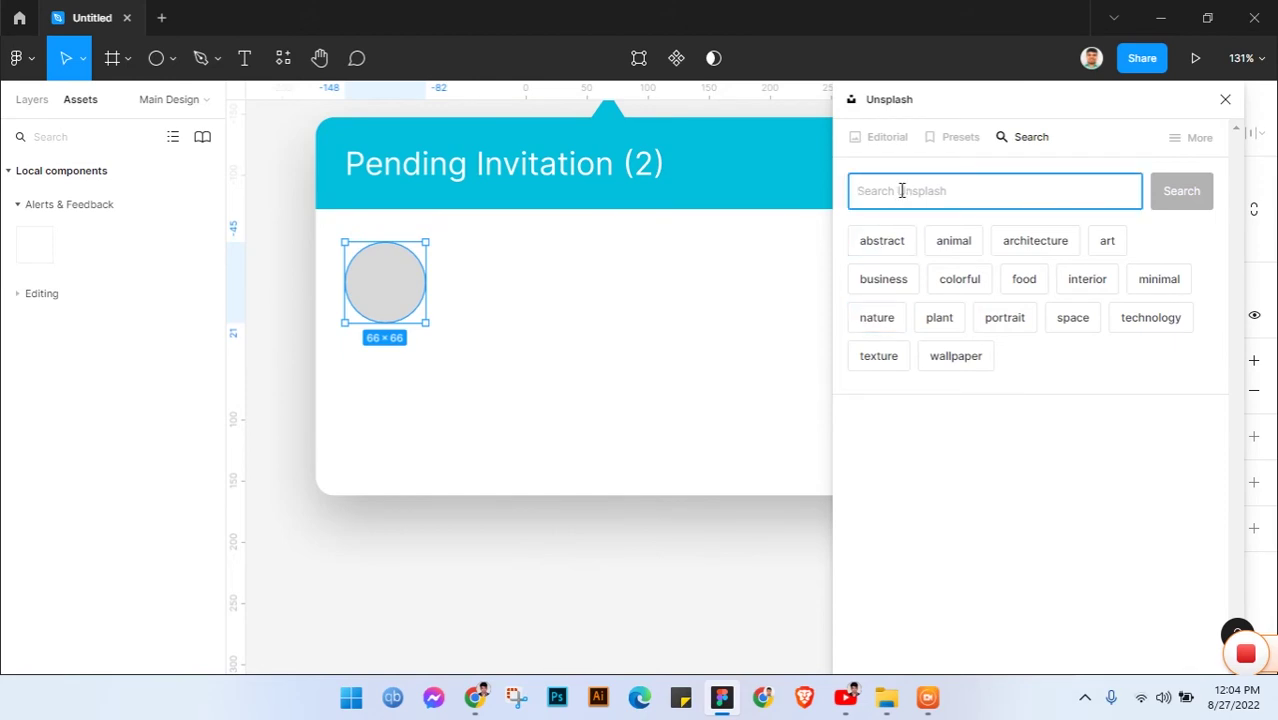
pyautogui.write('man professional')
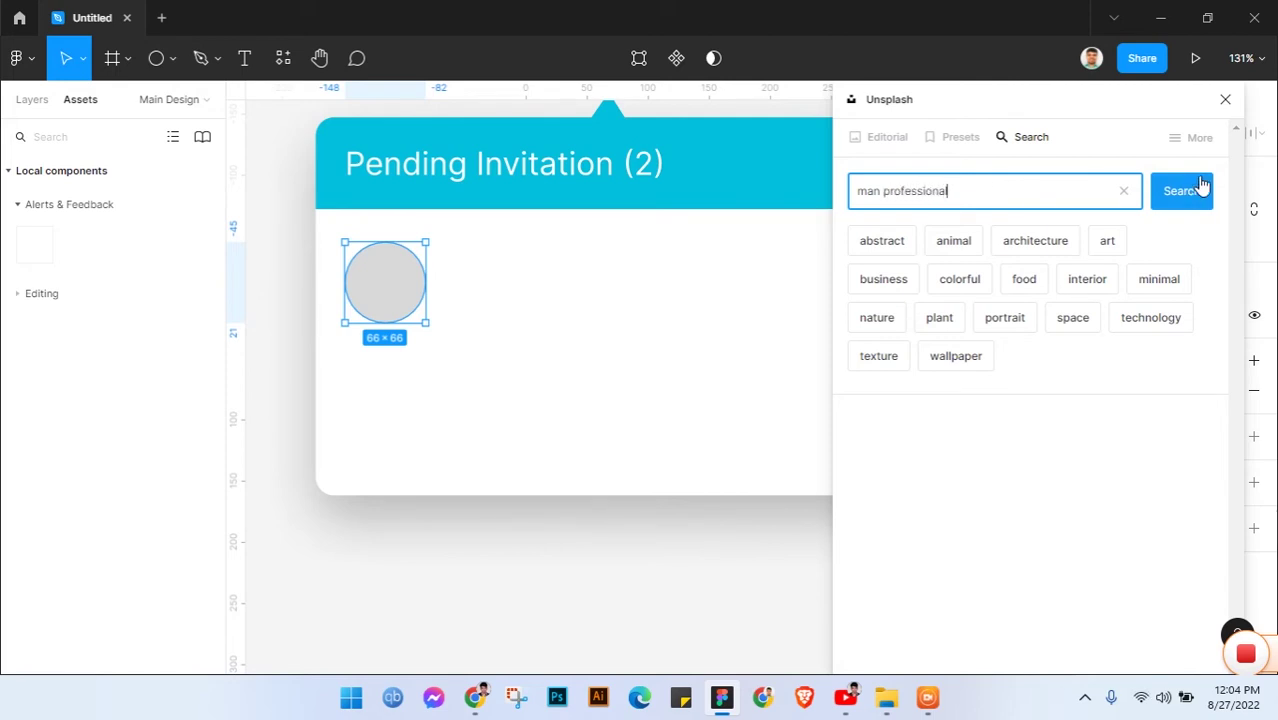
pyautogui.click(1186, 196)
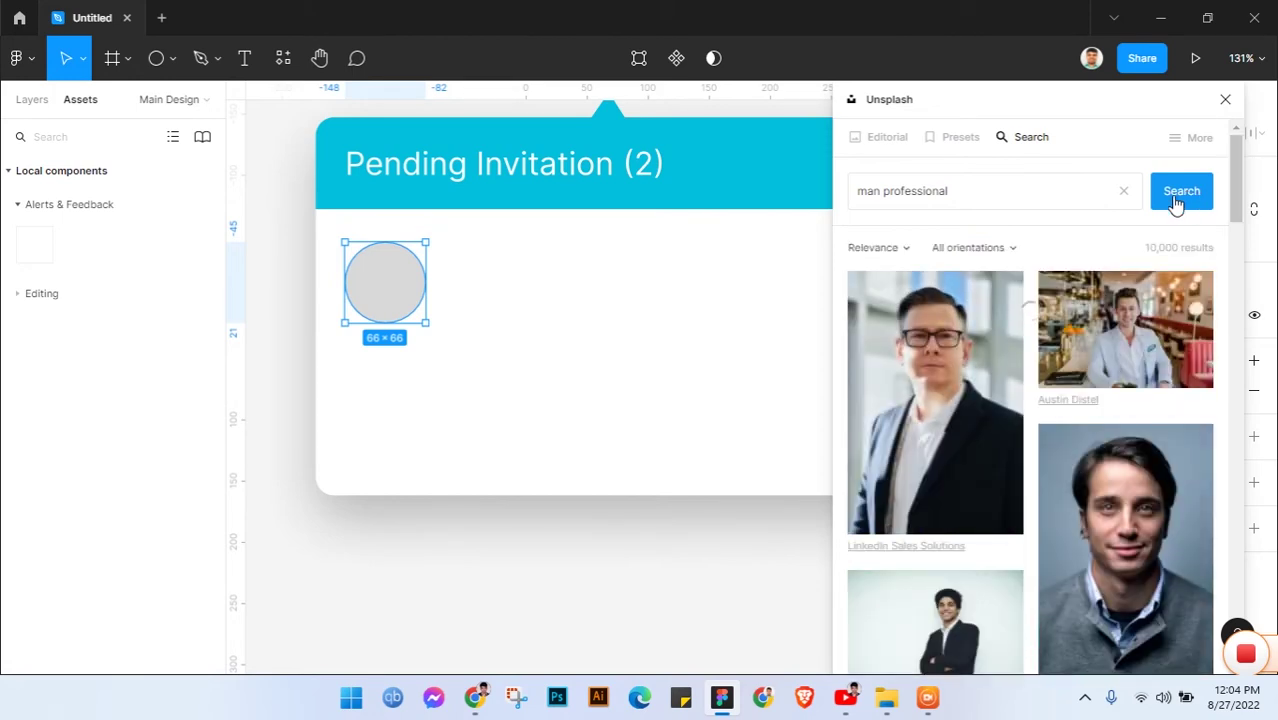
pyautogui.scroll(-2, 1130, 332)
pyautogui.scroll(2, 1136, 344)
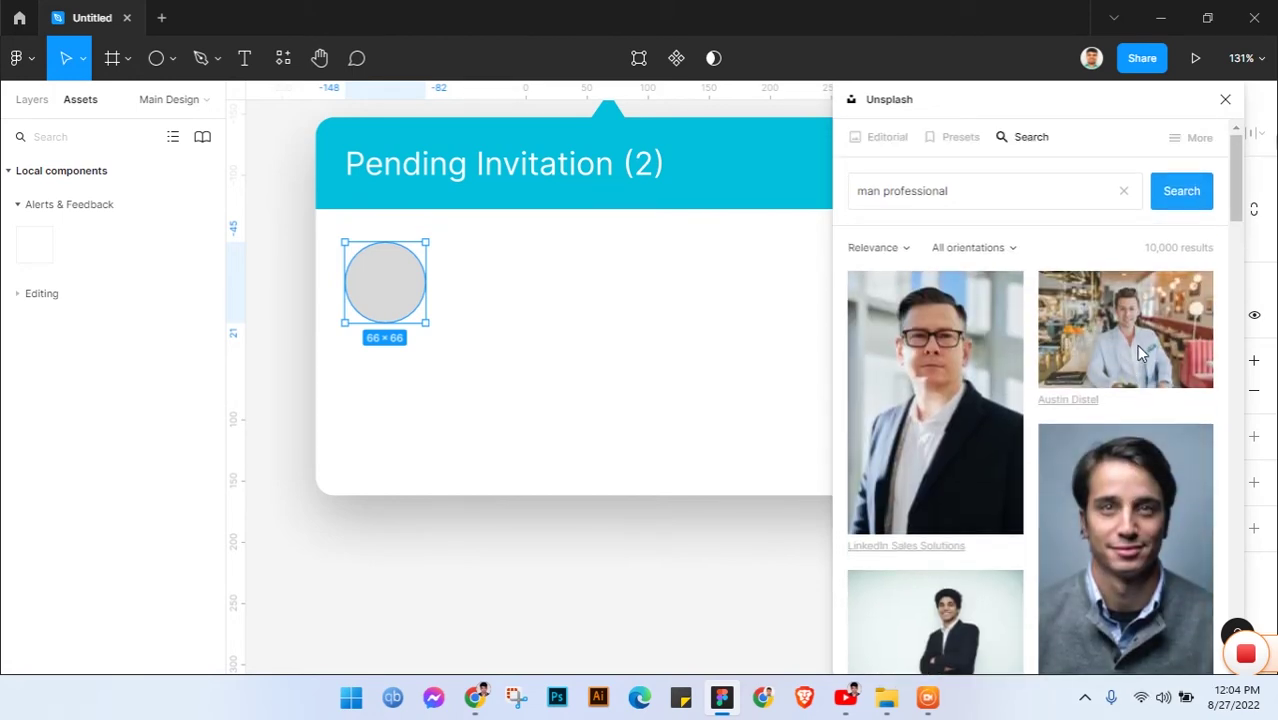
pyautogui.click(980, 378)
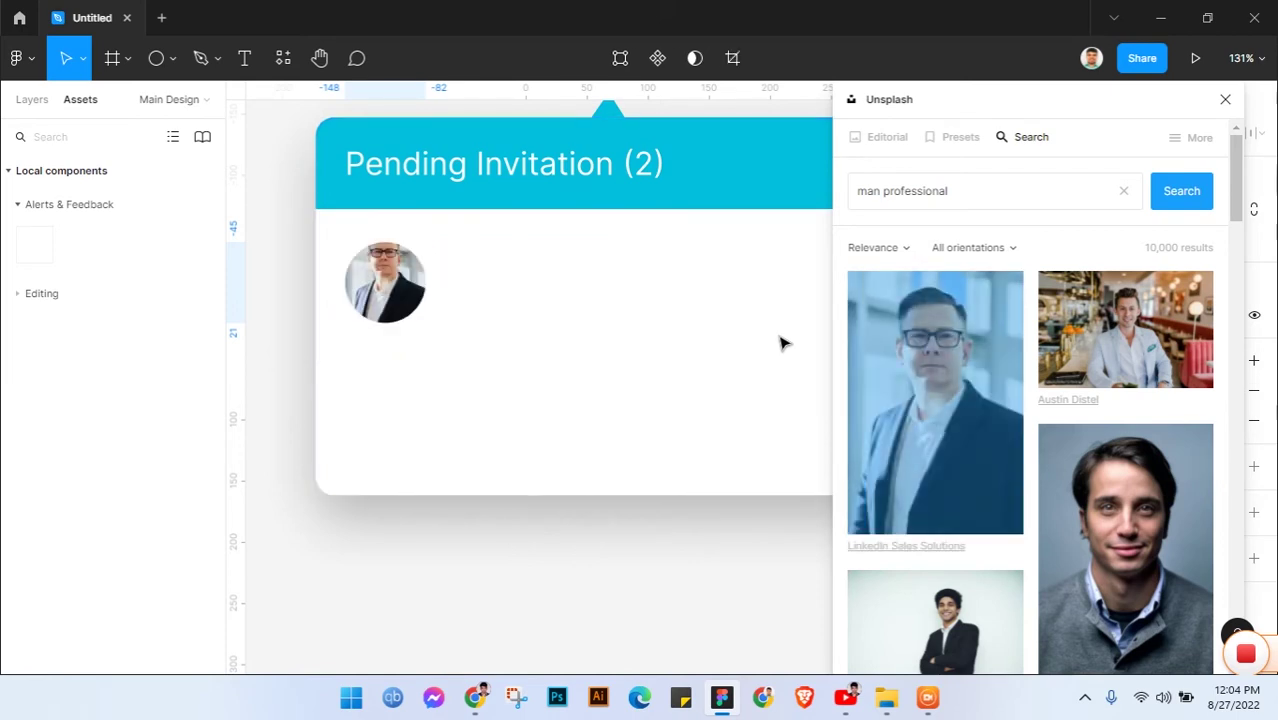
# - Try several portraits until a black-and-white man's portrait fills the circle
pyautogui.click(1107, 483)
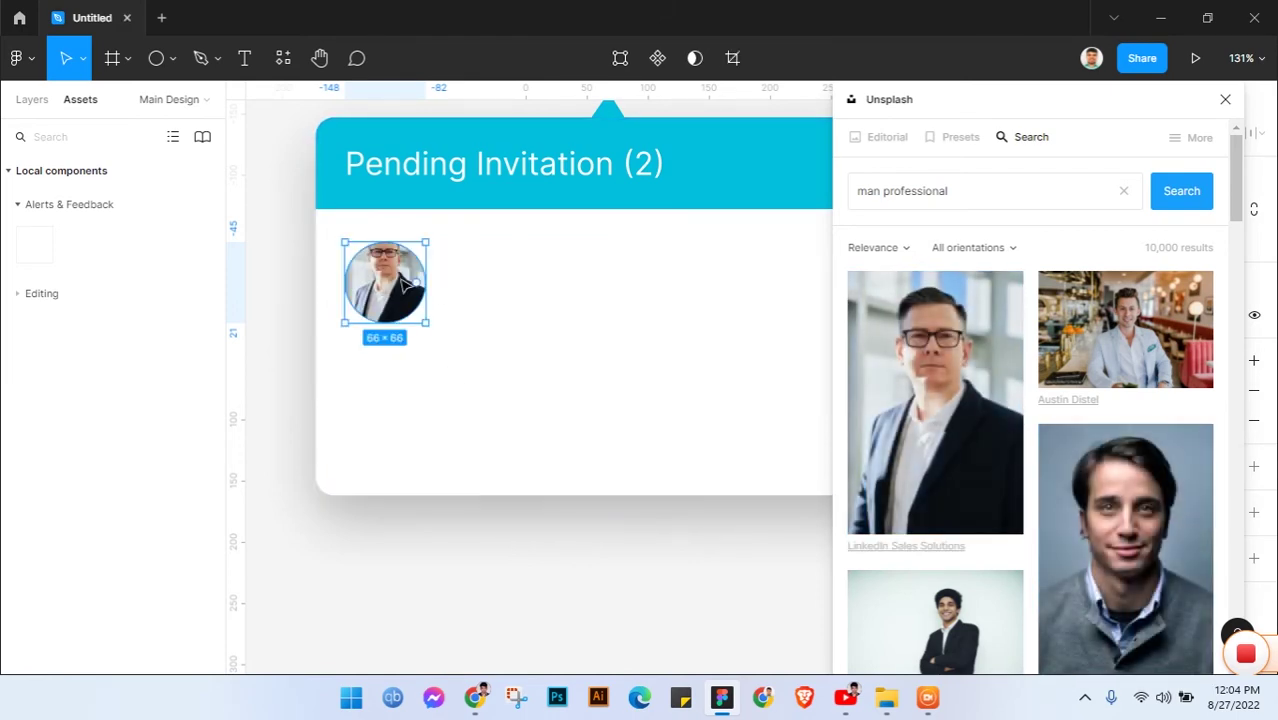
pyautogui.click(1087, 518)
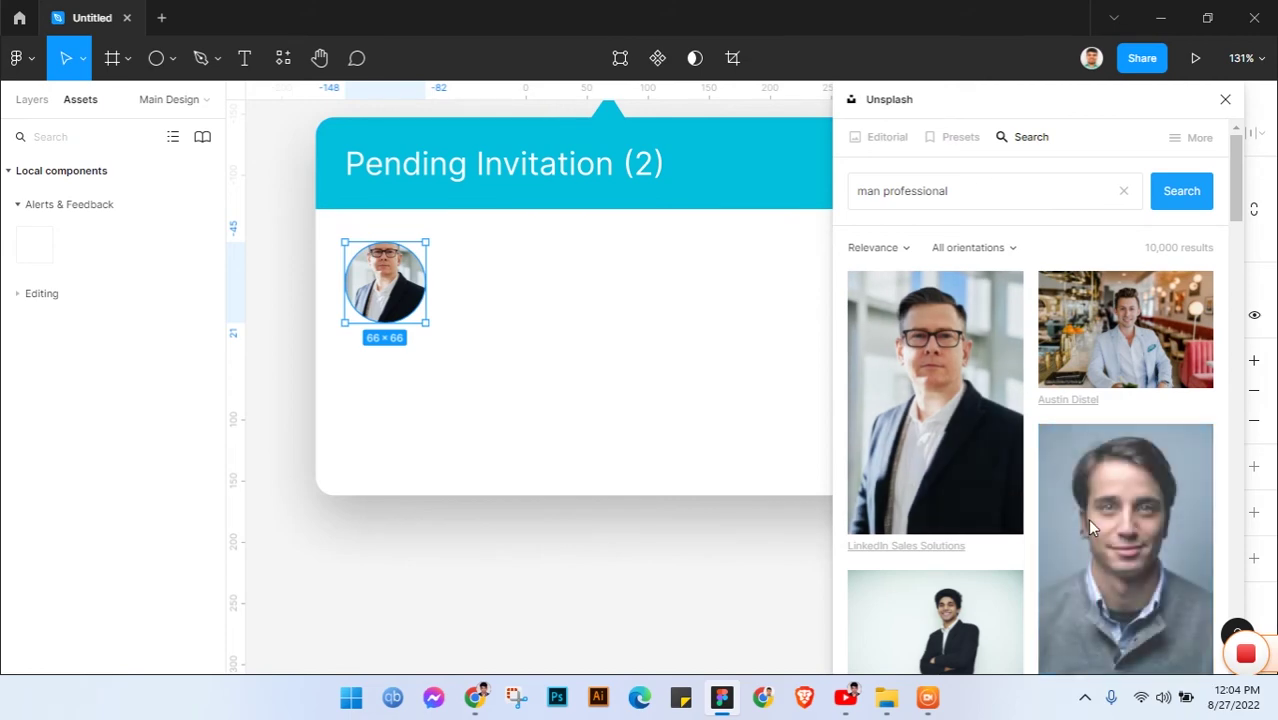
pyautogui.scroll(-1, 1087, 518)
pyautogui.scroll(-2, 1088, 518)
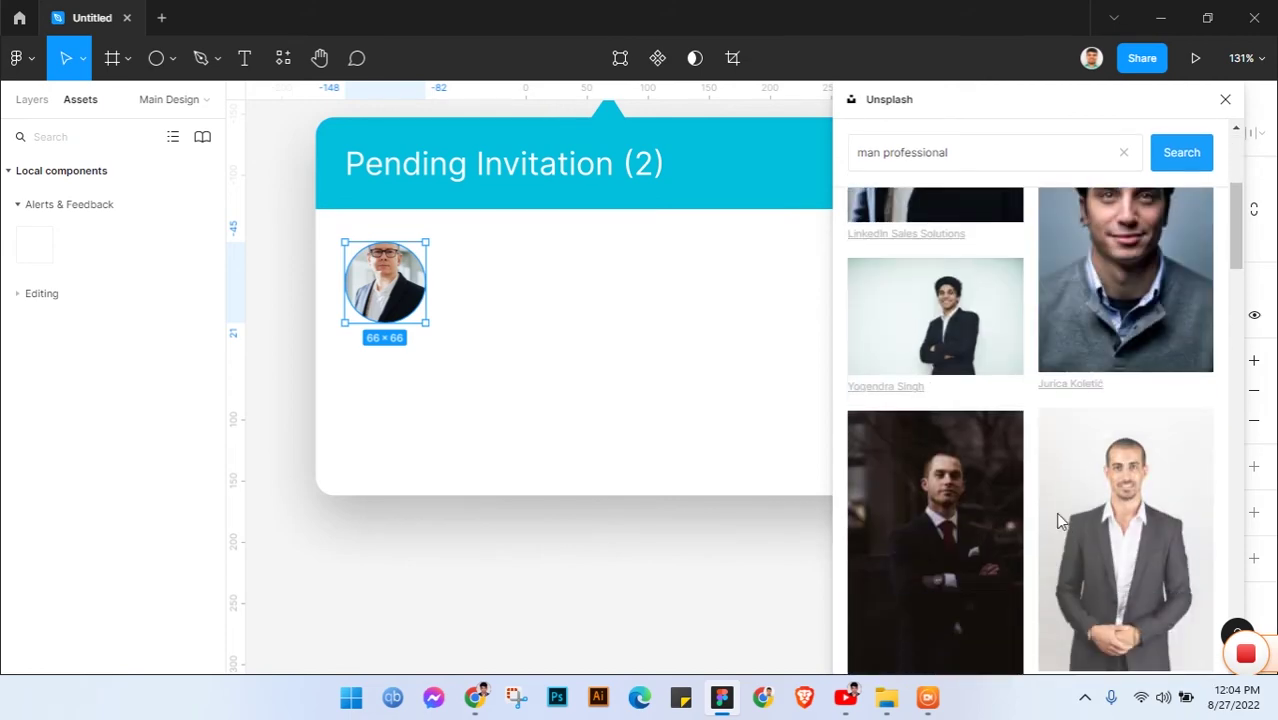
pyautogui.click(1133, 493)
pyautogui.scroll(-3, 1133, 493)
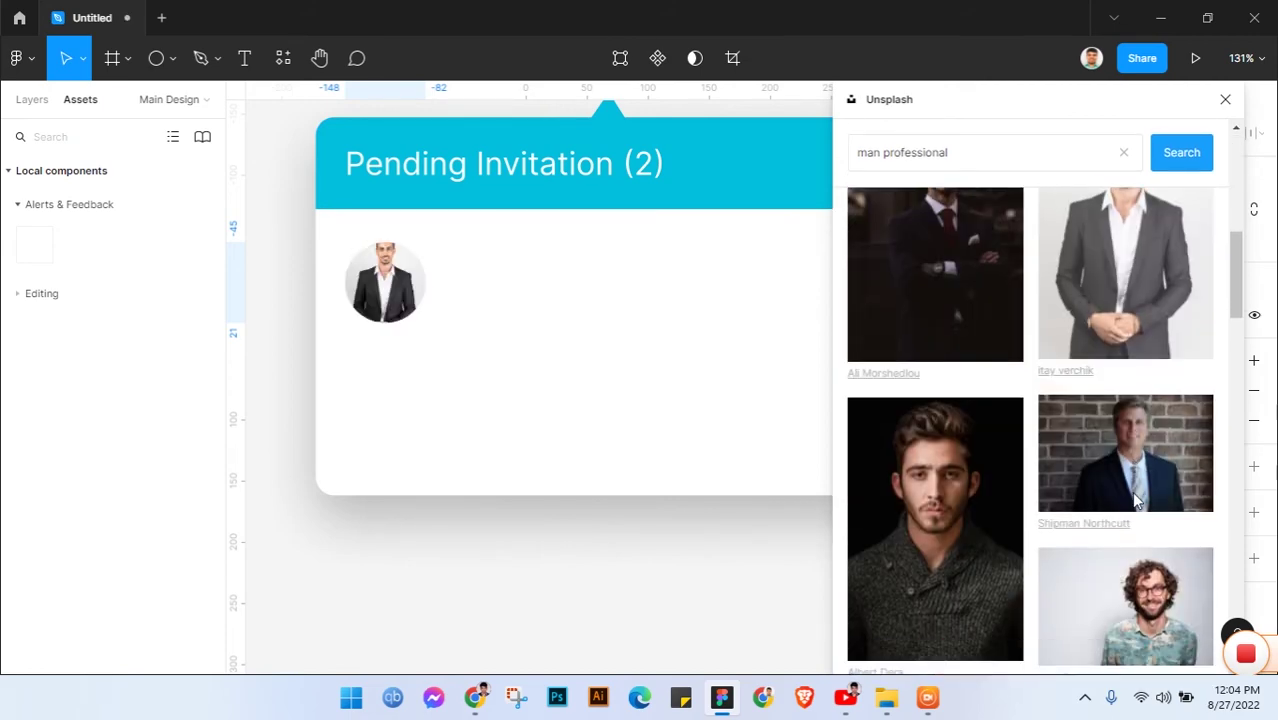
pyautogui.scroll(-2, 1135, 500)
pyautogui.click(1148, 442)
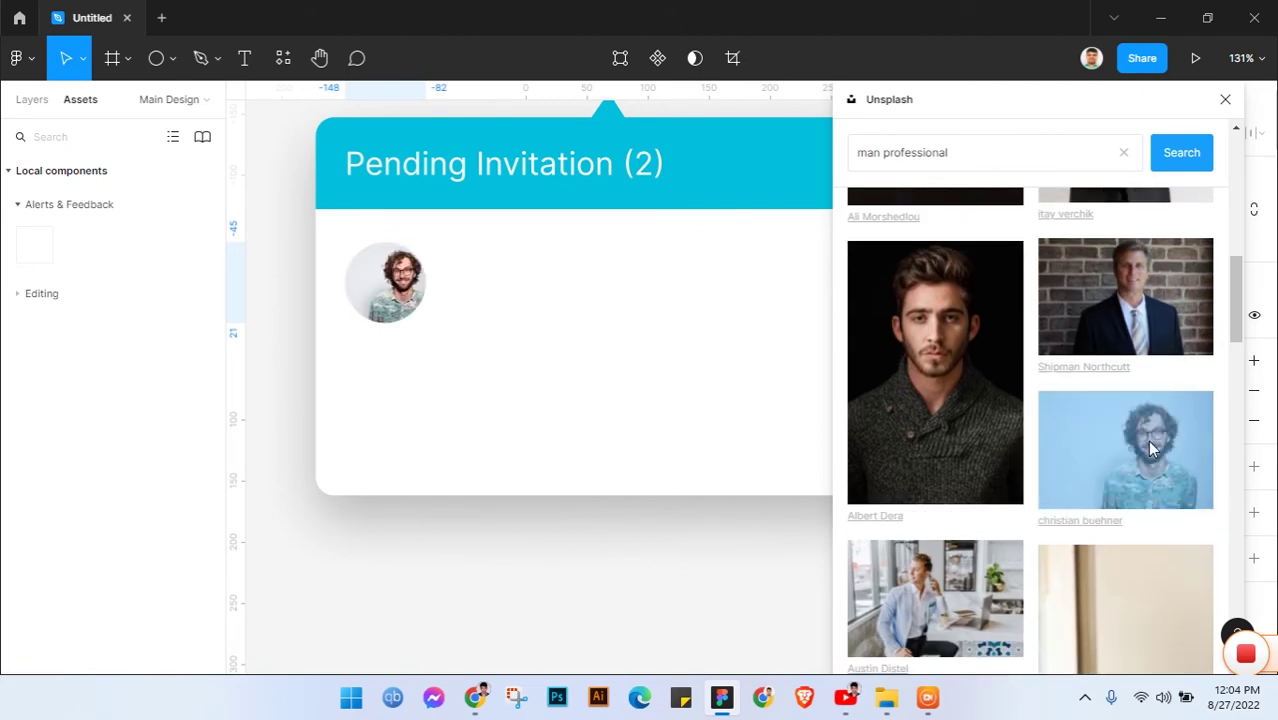
pyautogui.scroll(-3, 1148, 440)
pyautogui.scroll(-2, 1148, 440)
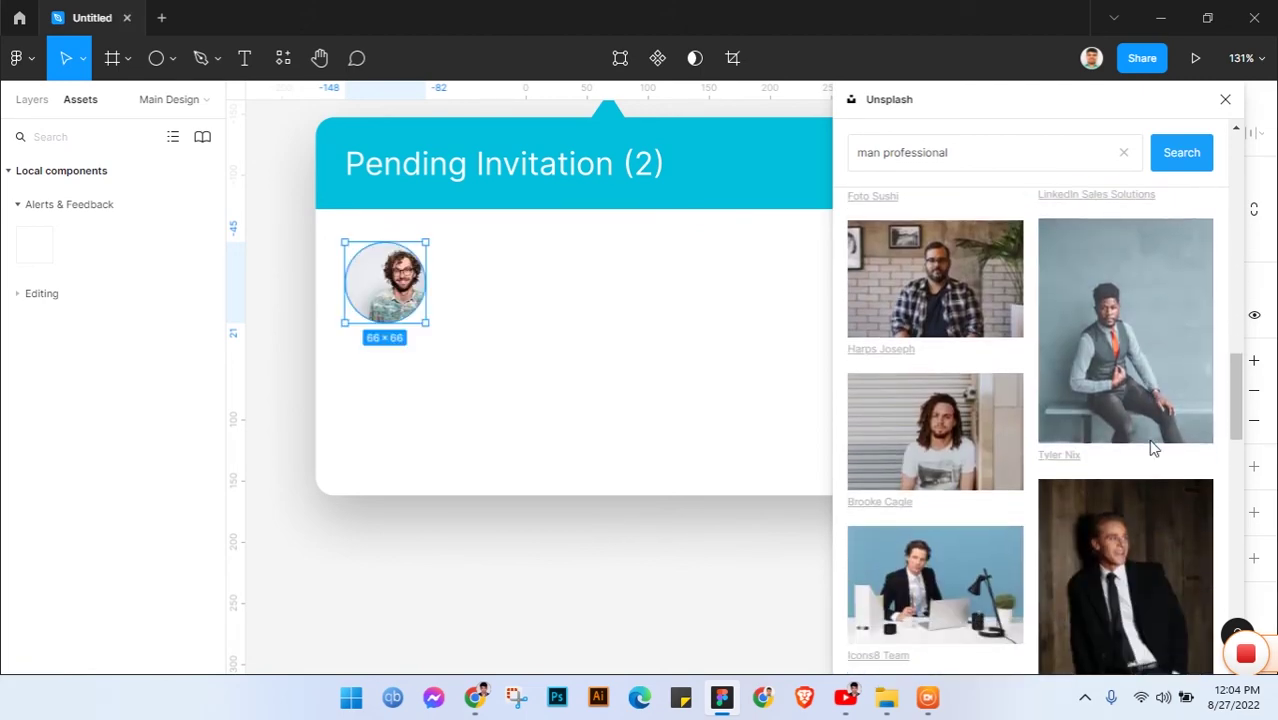
pyautogui.click(955, 465)
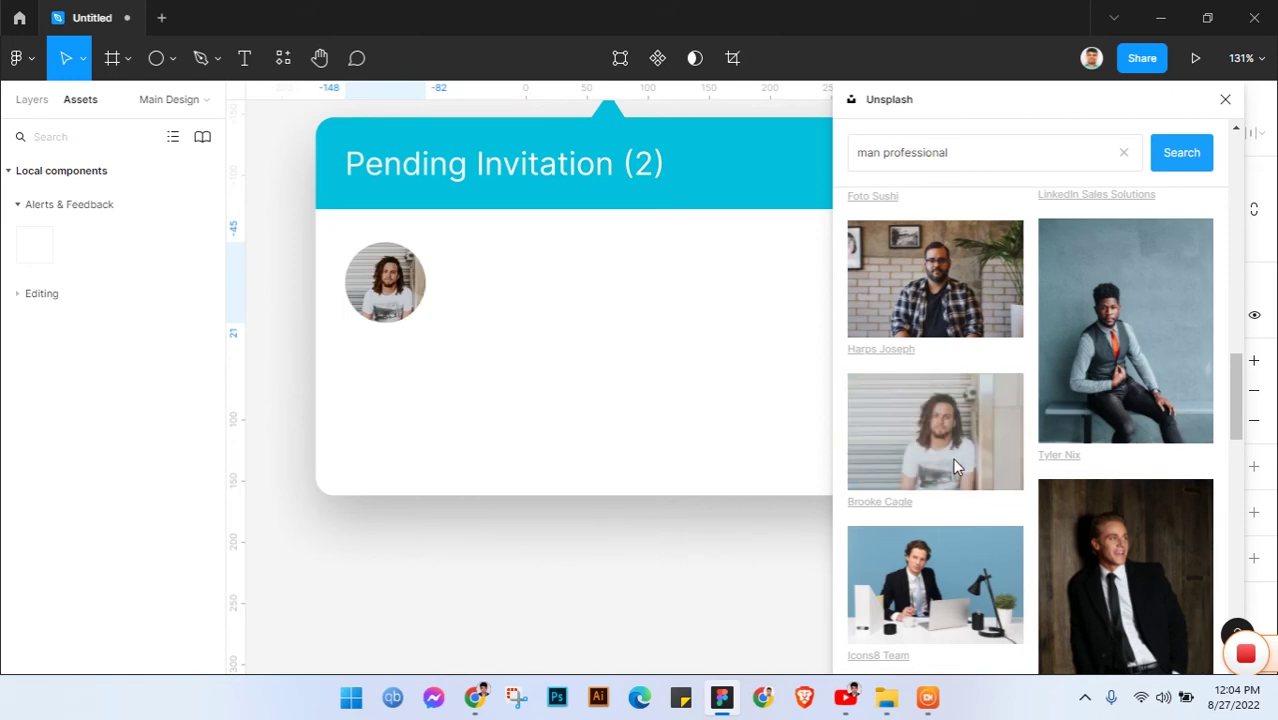
pyautogui.scroll(-2, 1178, 419)
pyautogui.scroll(-3, 1178, 419)
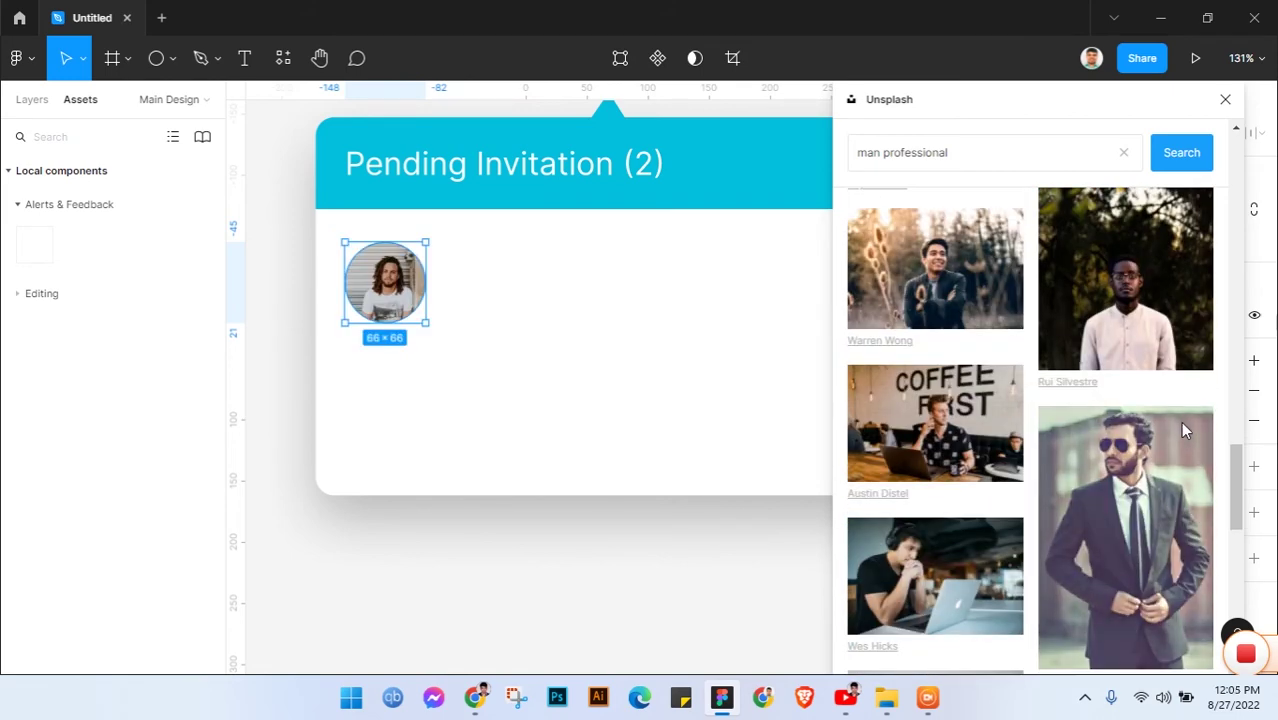
pyautogui.scroll(-3, 1180, 421)
pyautogui.scroll(-2, 1183, 428)
pyautogui.click(935, 478)
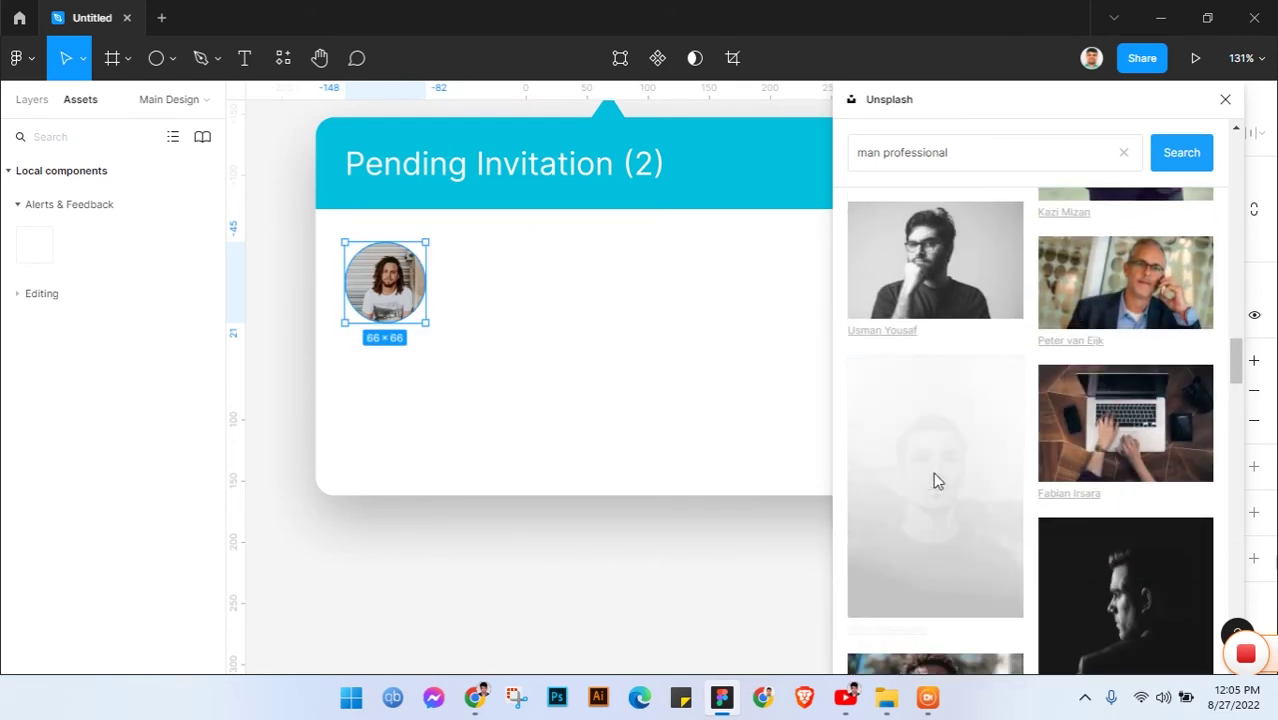
# - Close Unsplash and add a text box with the invitee's name right of the avatar
pyautogui.click(1238, 103)
pyautogui.click(994, 306)
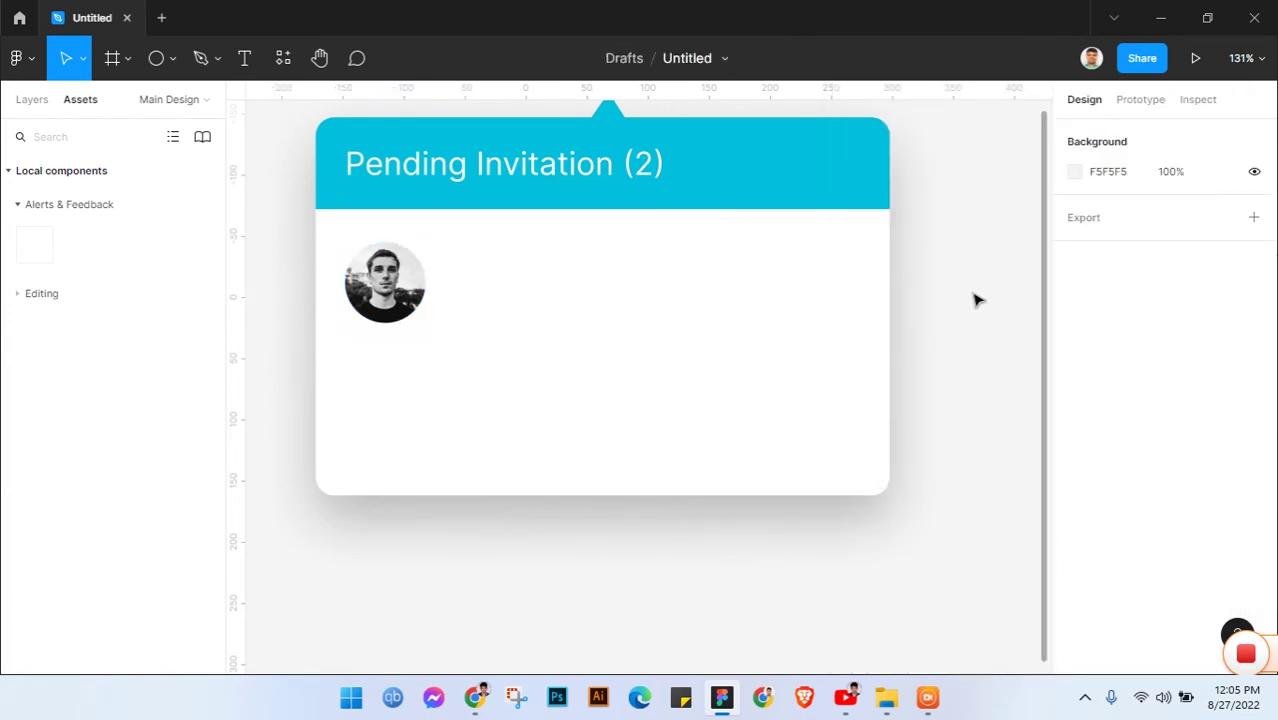
pyautogui.click(244, 58)
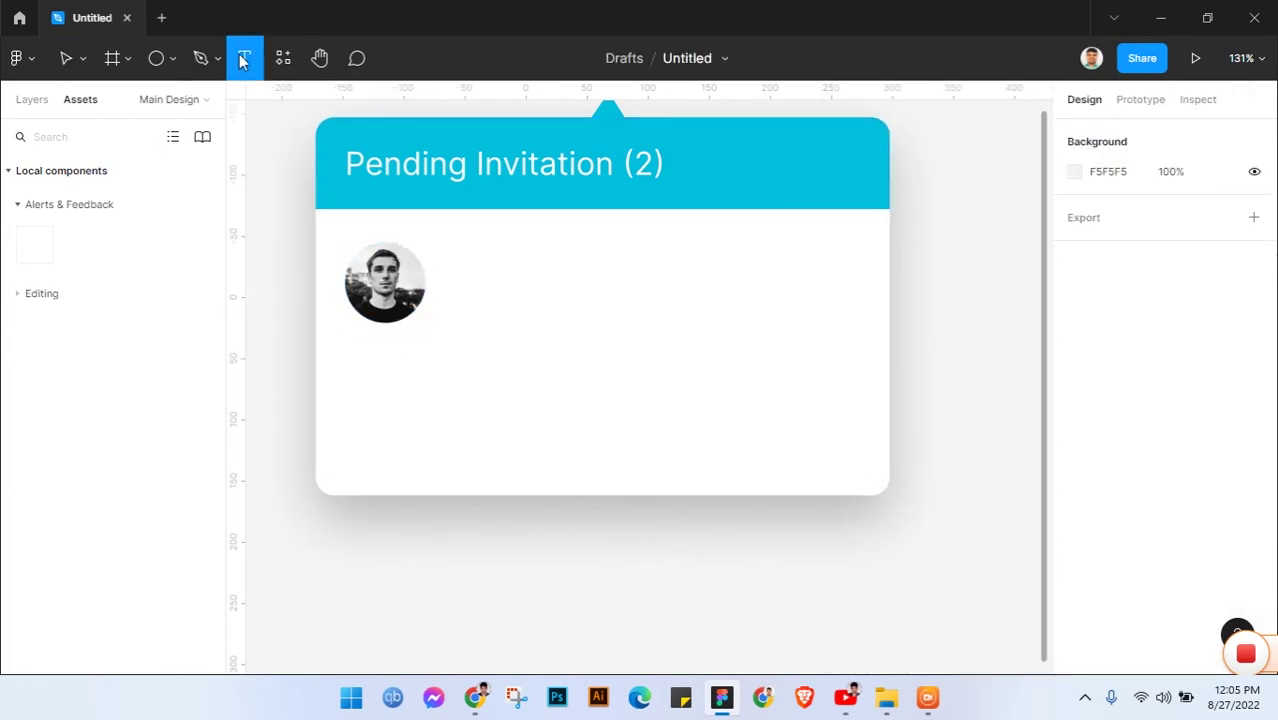
pyautogui.click(475, 262)
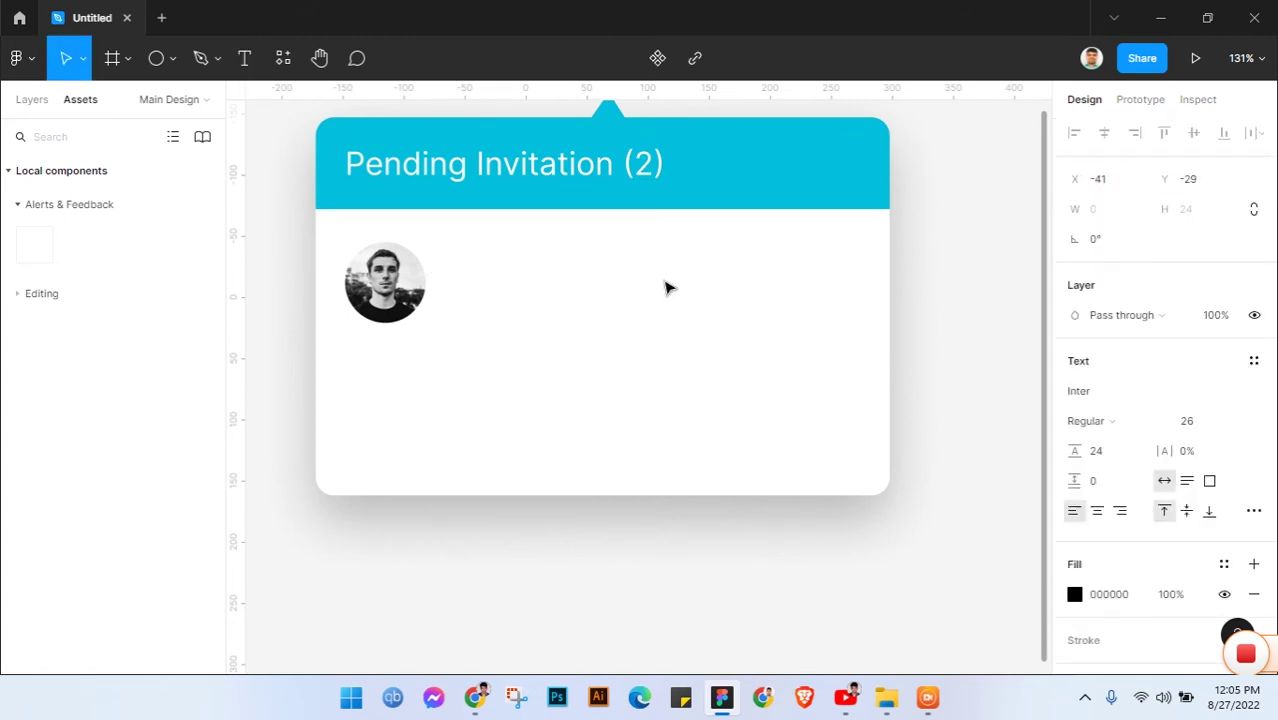
pyautogui.write('Ra')
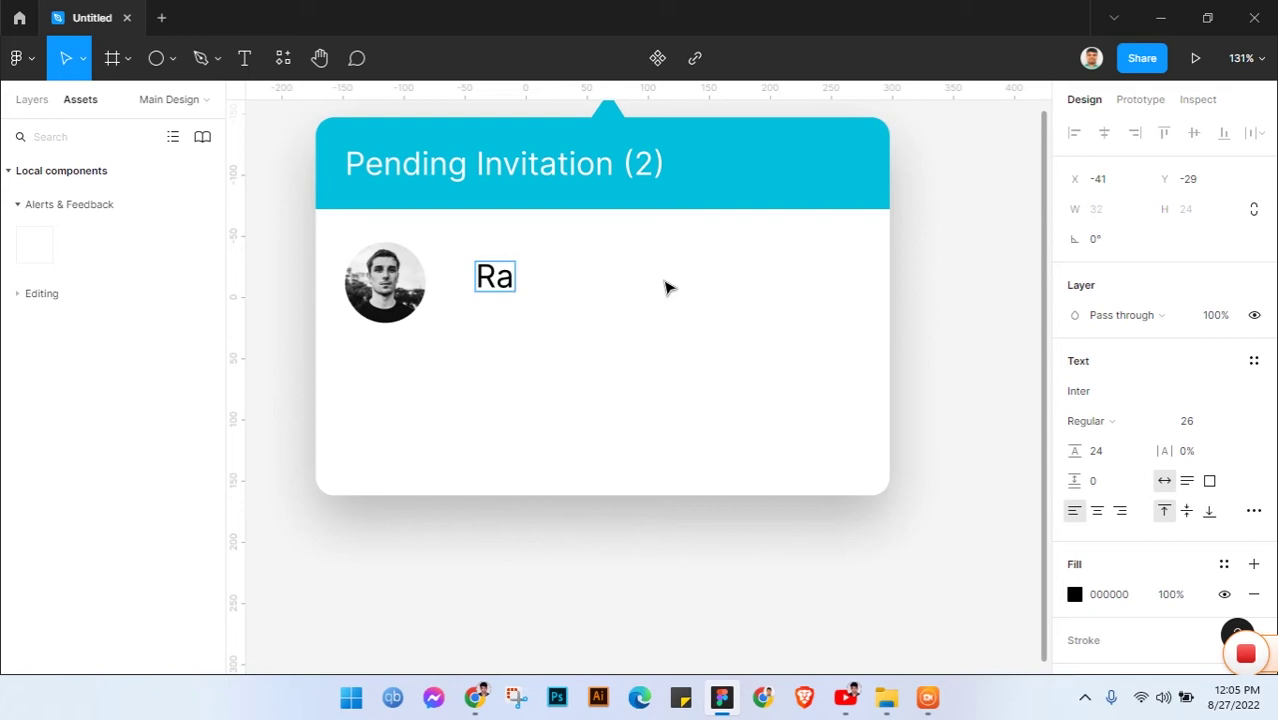
pyautogui.write('lph ')
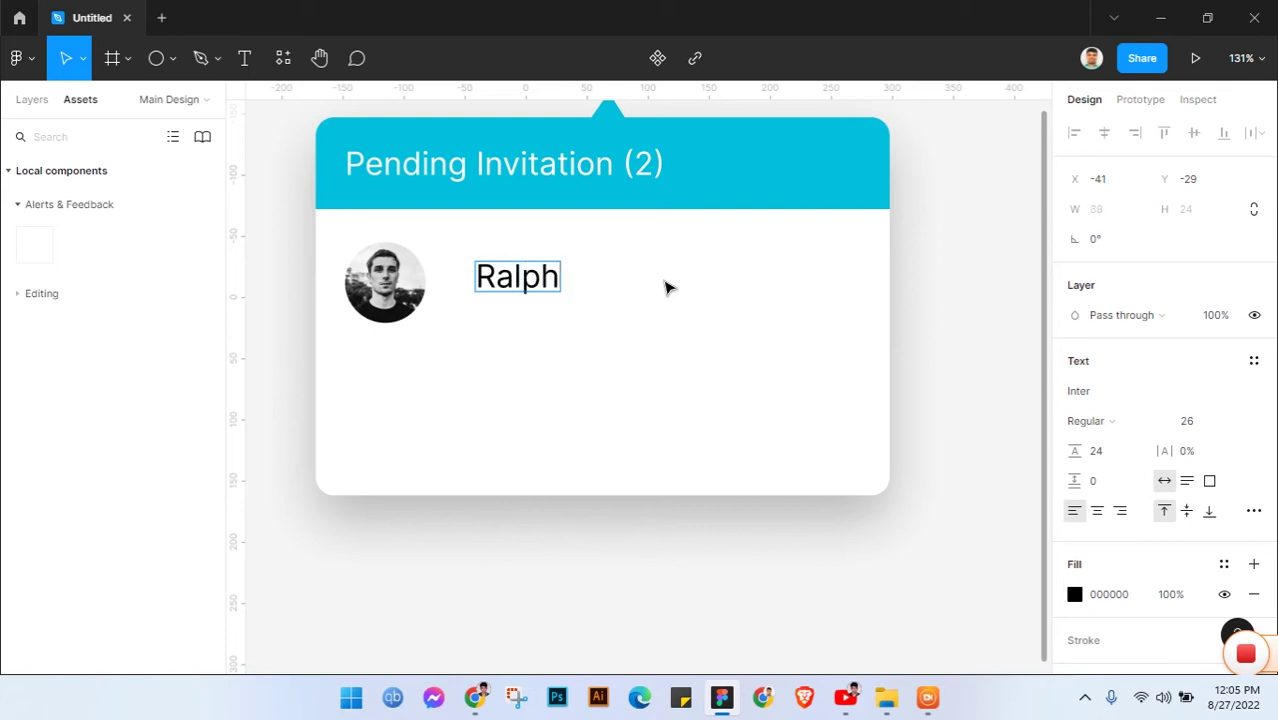
pyautogui.write('V')
pyautogui.write('argas')
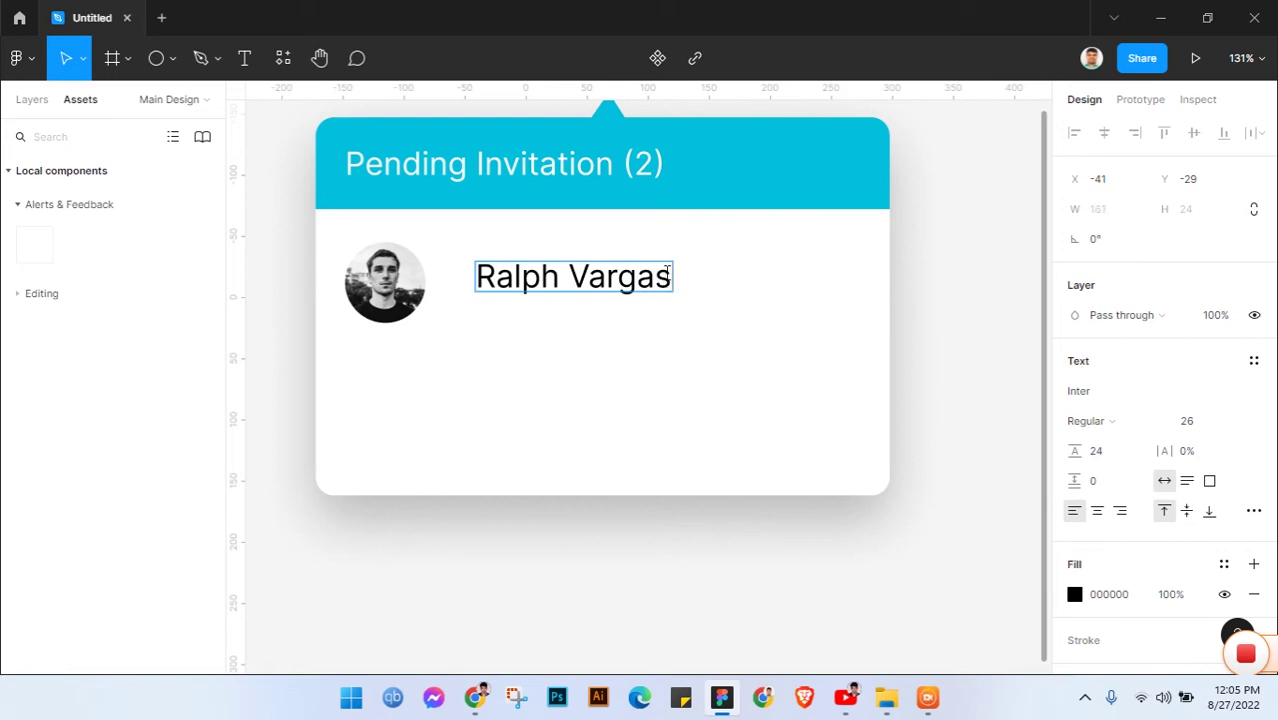
pyautogui.press('Escape')
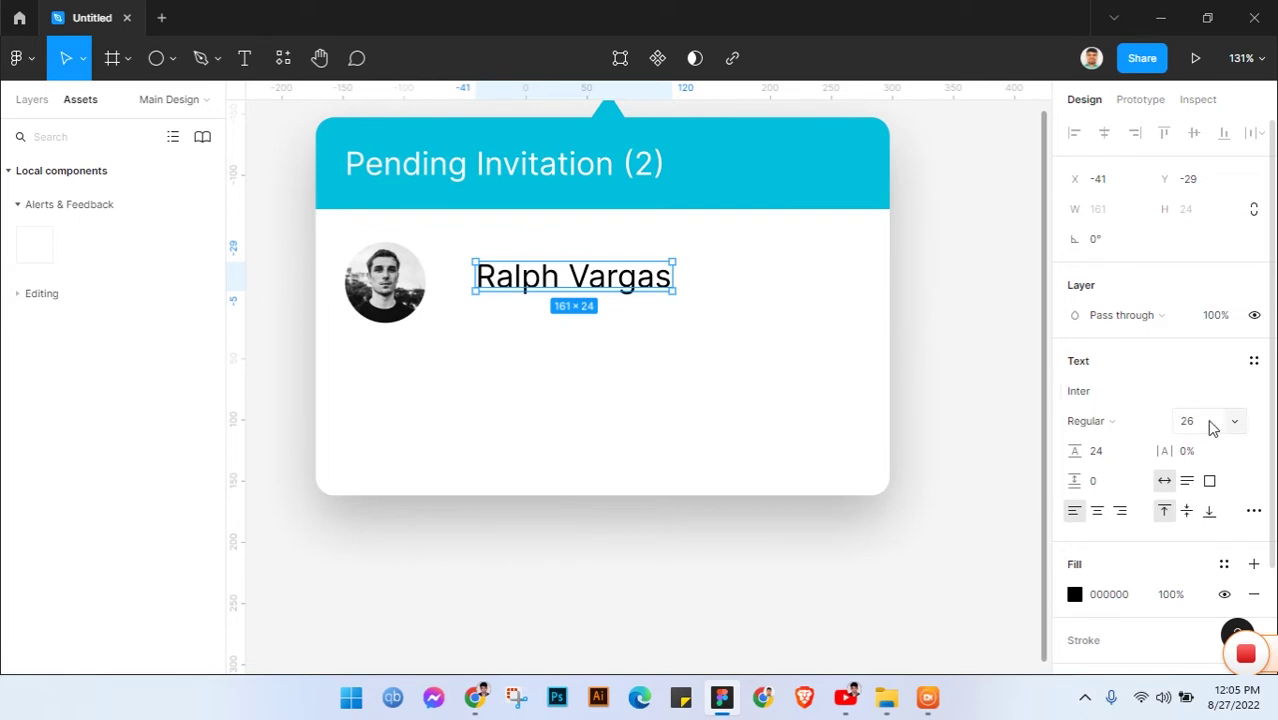
# - Style the name as Medium weight, size 25, fill grey 828282
pyautogui.click(1131, 424)
pyautogui.click(1100, 301)
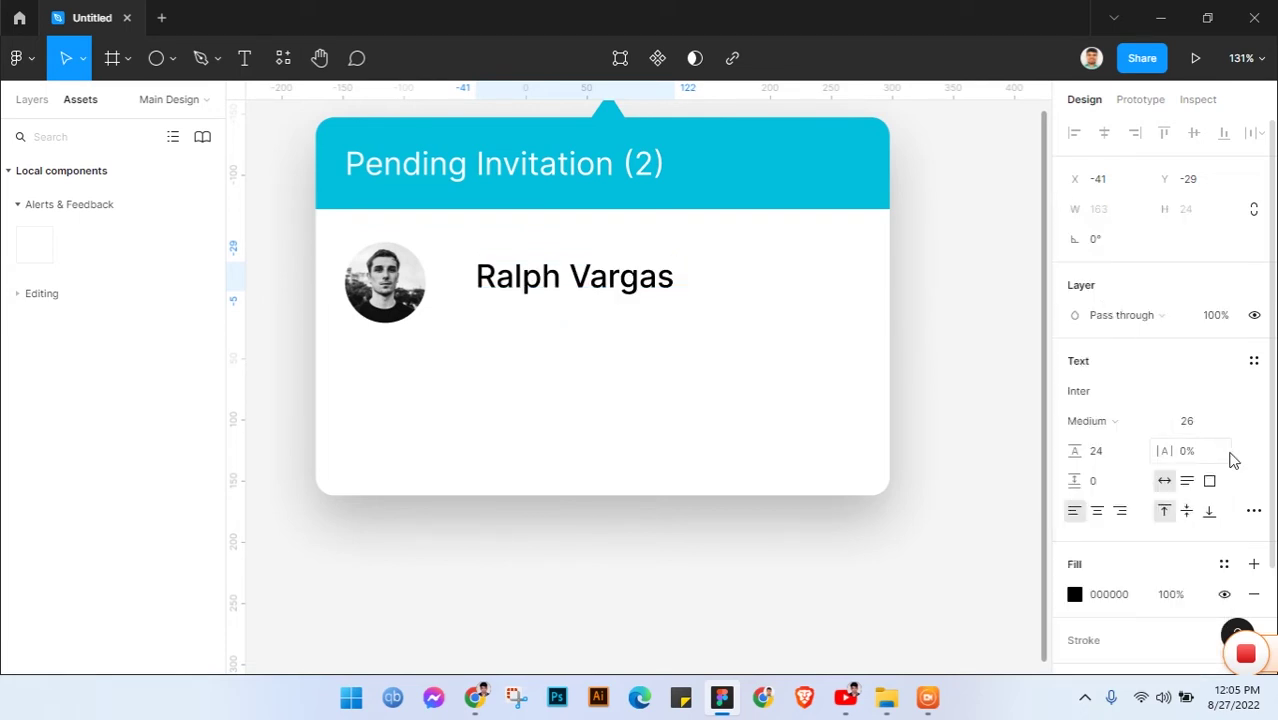
pyautogui.click(1208, 427)
pyautogui.write('25')
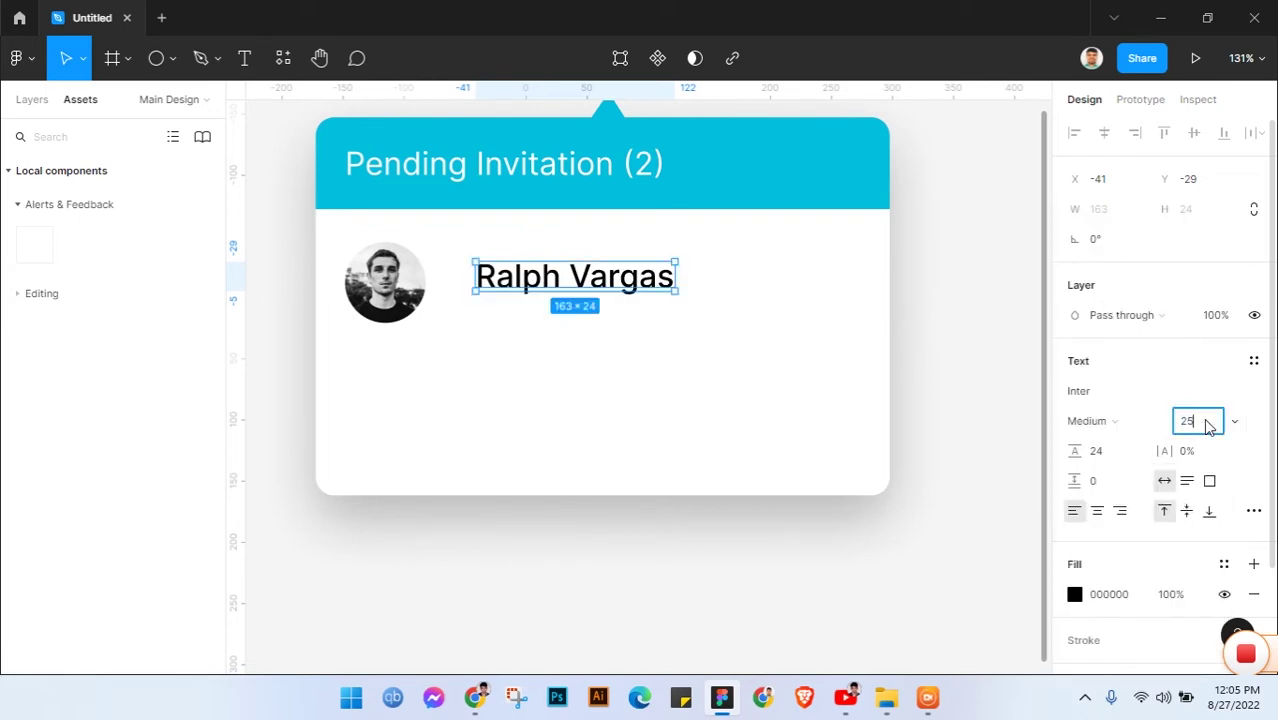
pyautogui.press('Return')
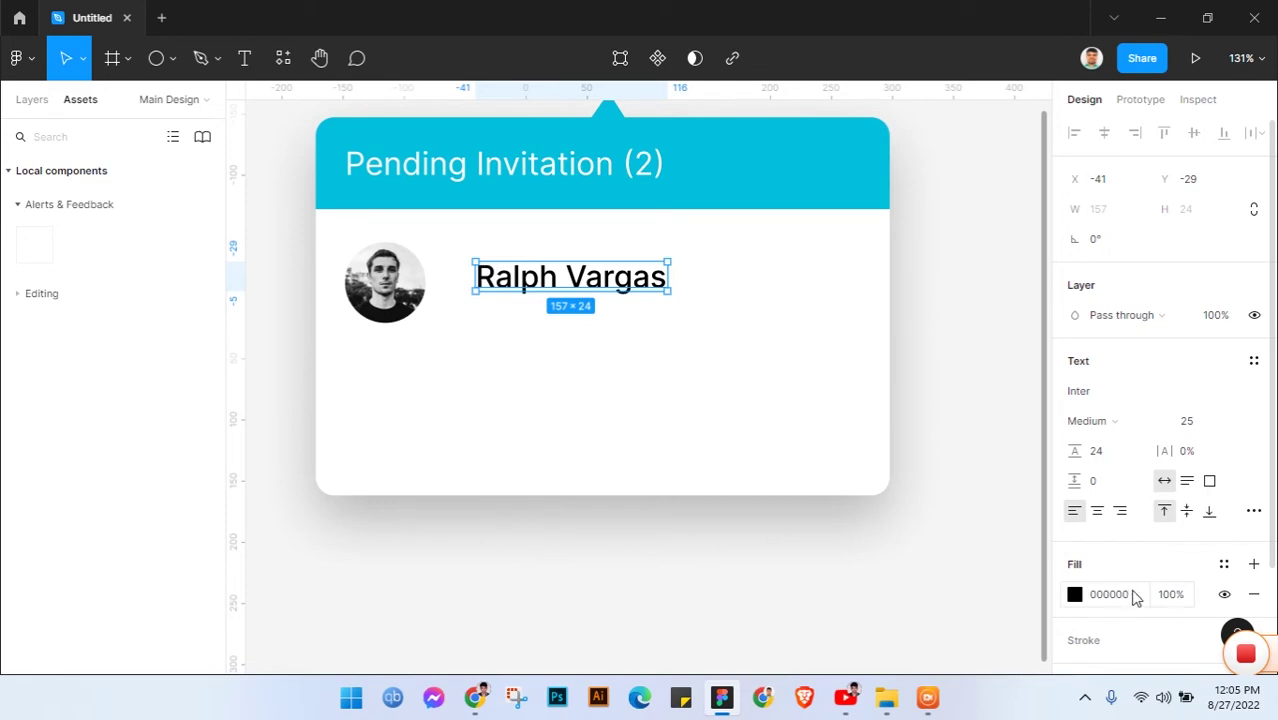
pyautogui.click(1132, 594)
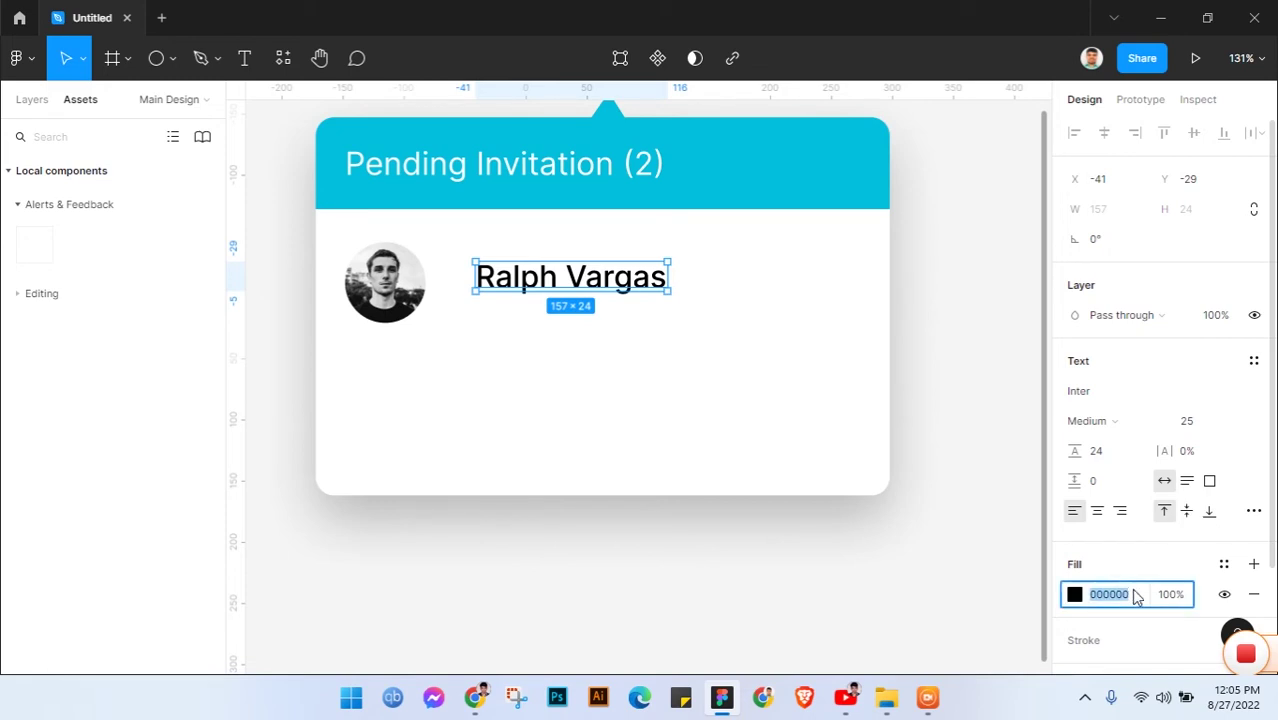
pyautogui.write('828282')
pyautogui.press('Return')
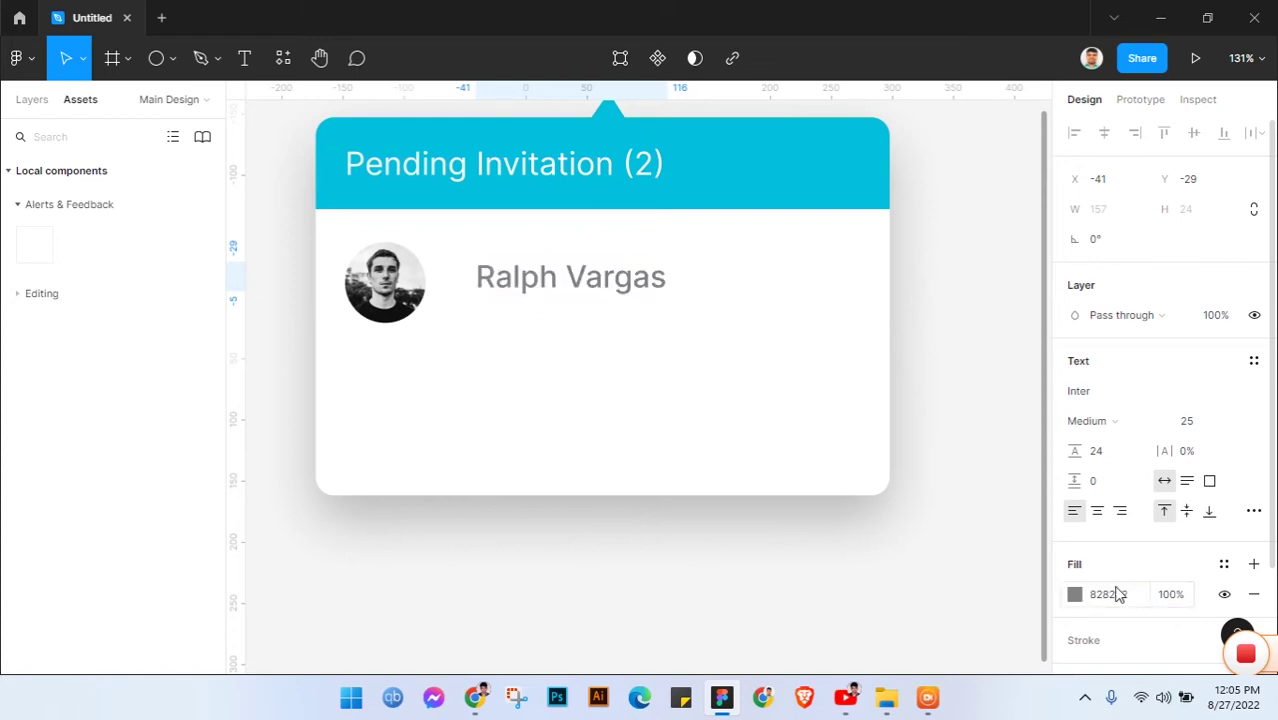
pyautogui.click(937, 343)
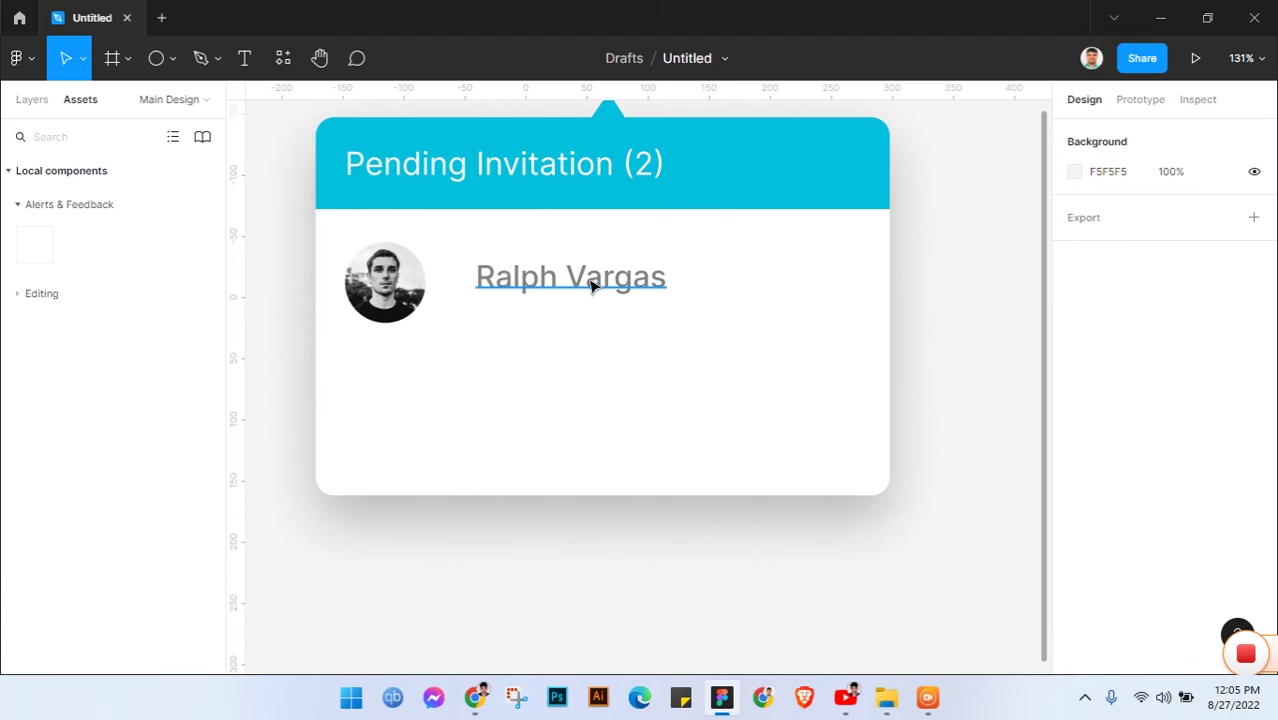
# - Duplicate the name below it and retype it as 'Technical Recruiter'
pyautogui.keyDown('alt'); pyautogui.moveTo(591, 286); pyautogui.dragTo(598, 318); pyautogui.keyUp('alt')
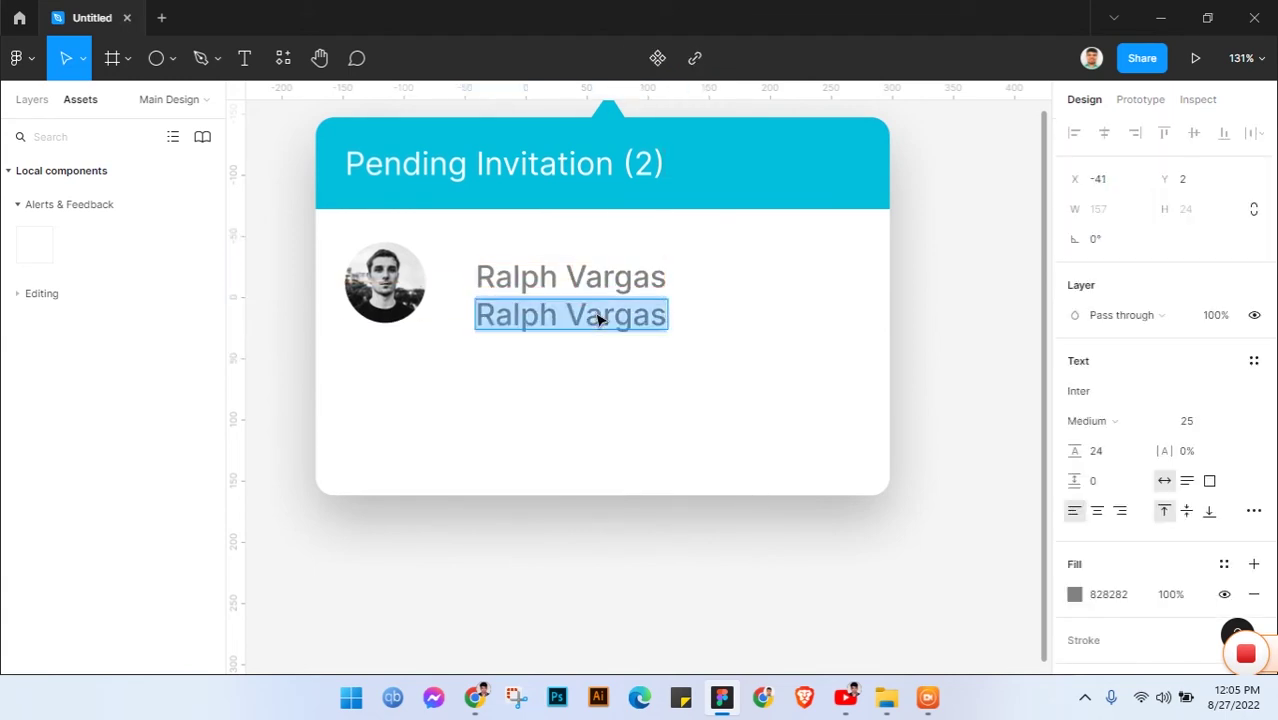
pyautogui.write('T')
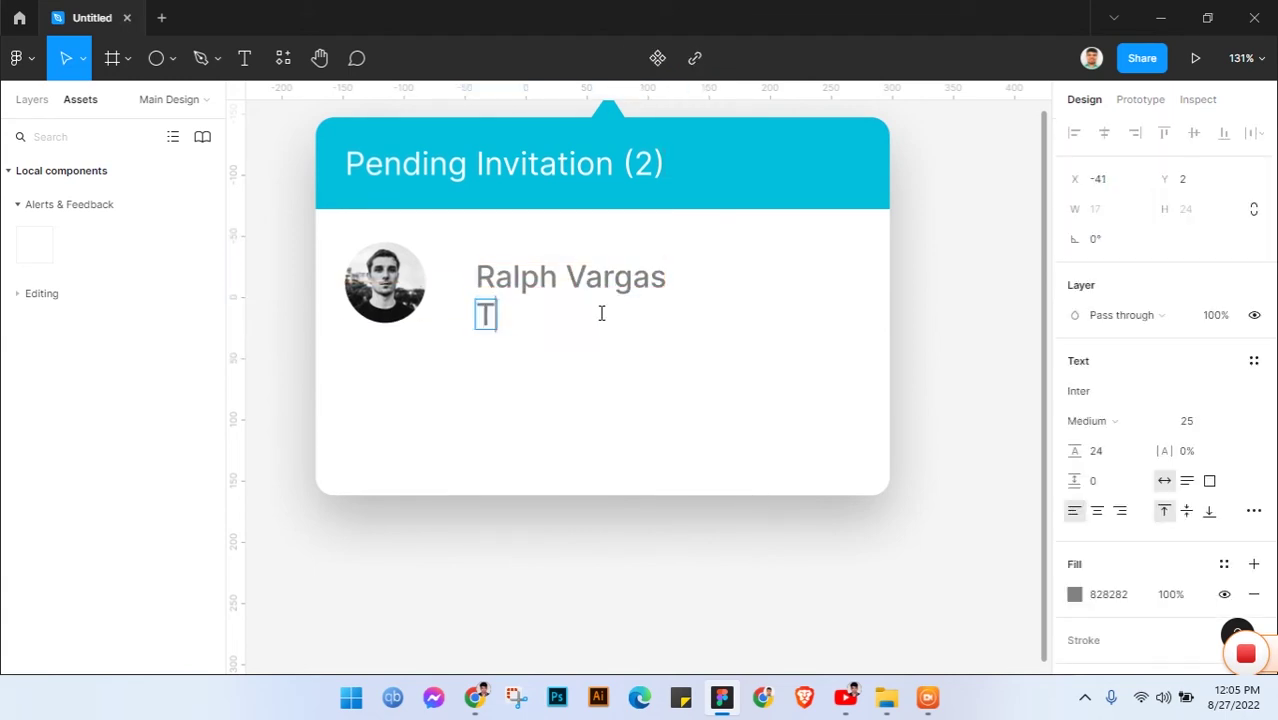
pyautogui.write('echnical')
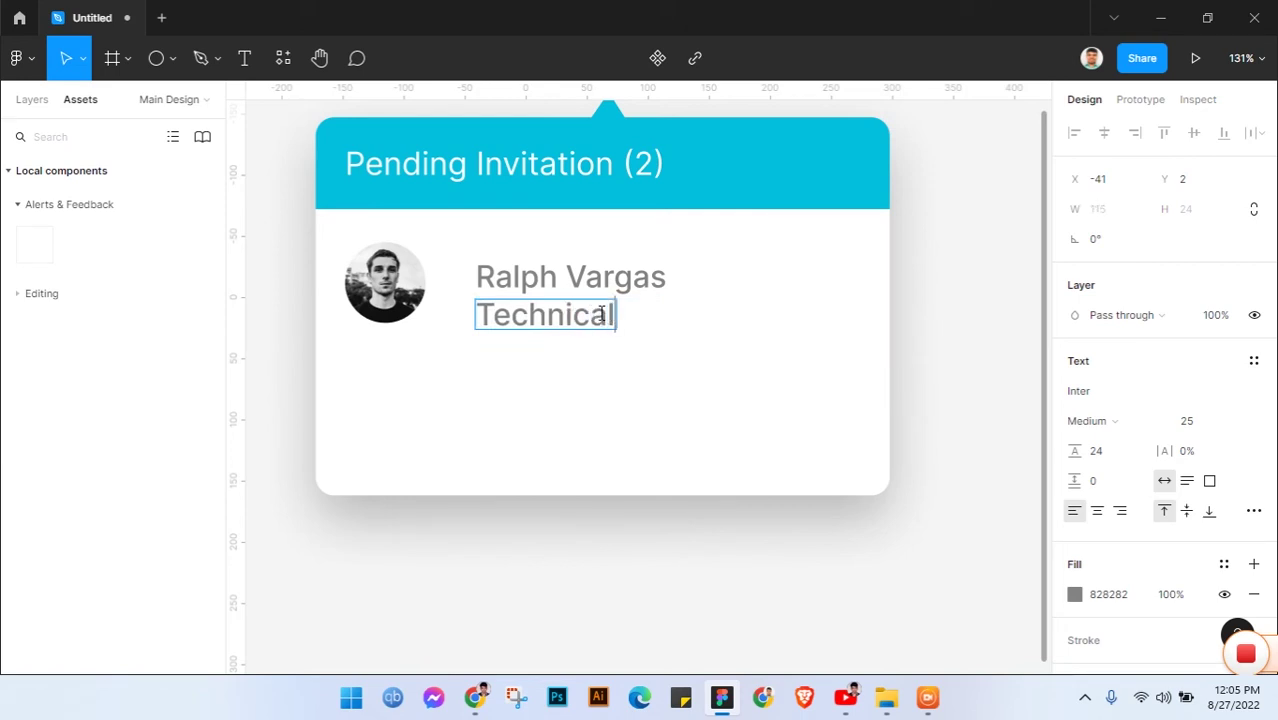
pyautogui.write(' R')
pyautogui.write('e')
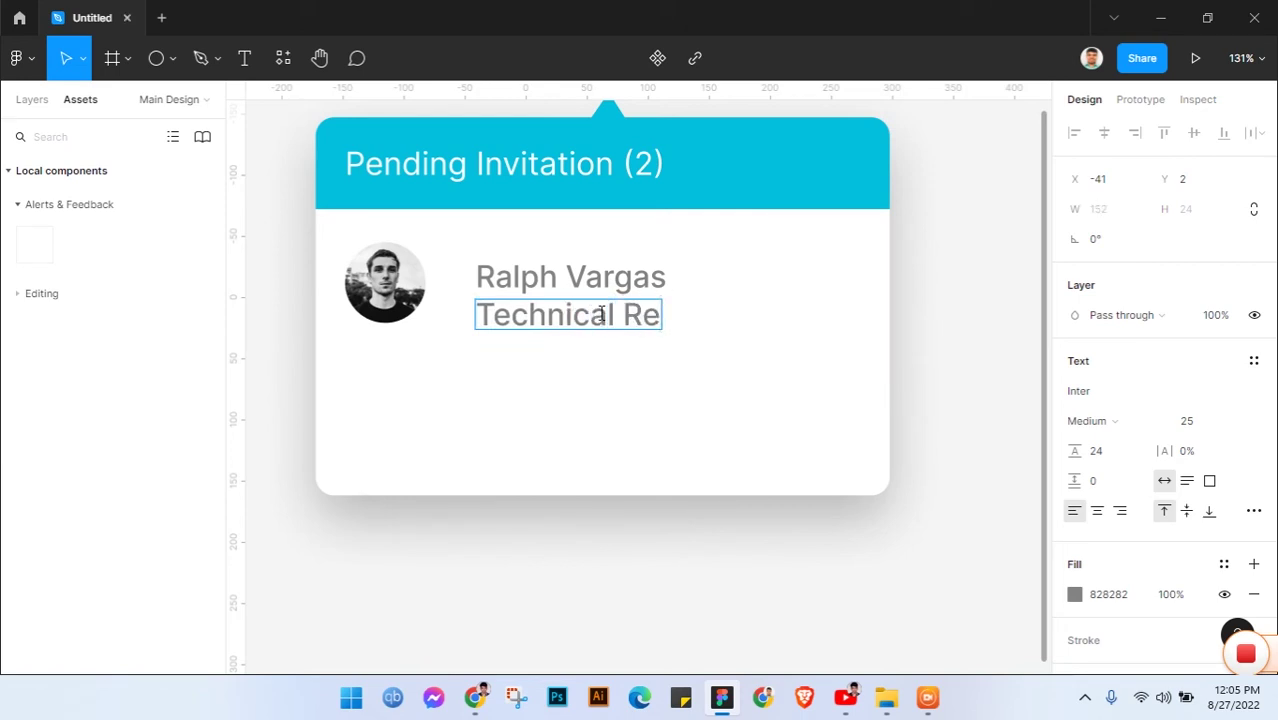
pyautogui.write('cr')
pyautogui.write('uite')
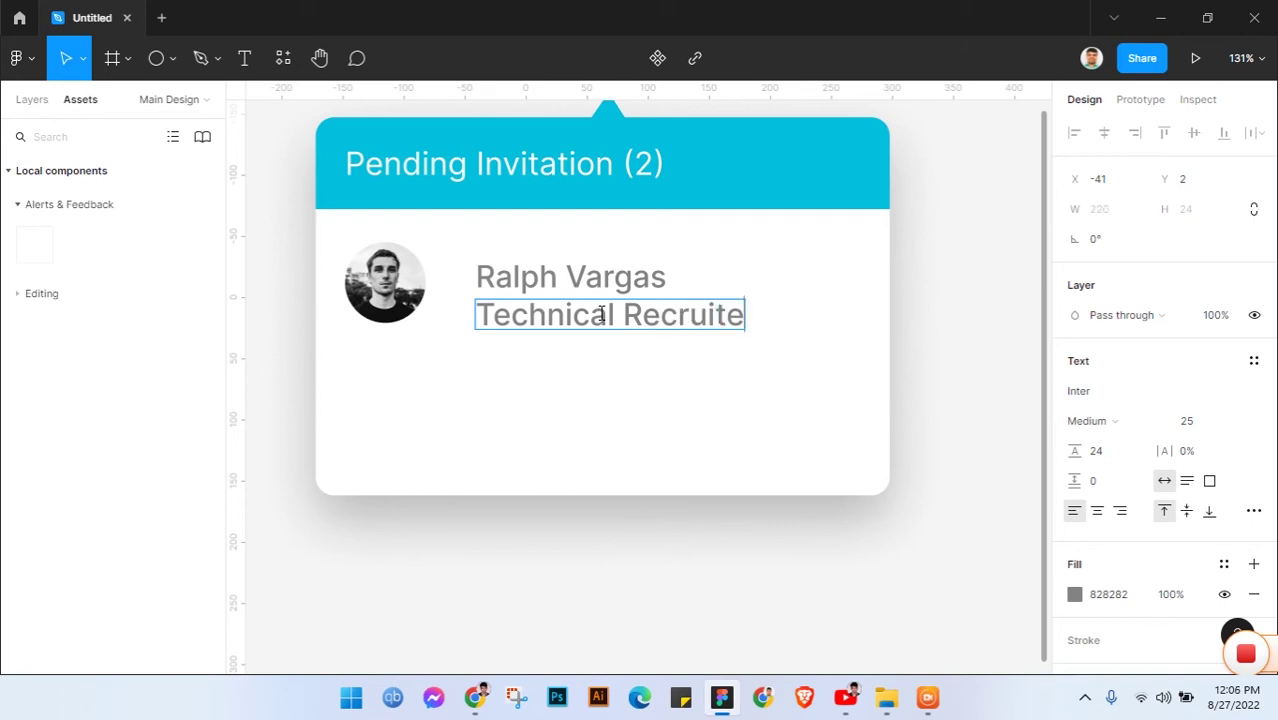
pyautogui.write('r')
pyautogui.press('Escape')
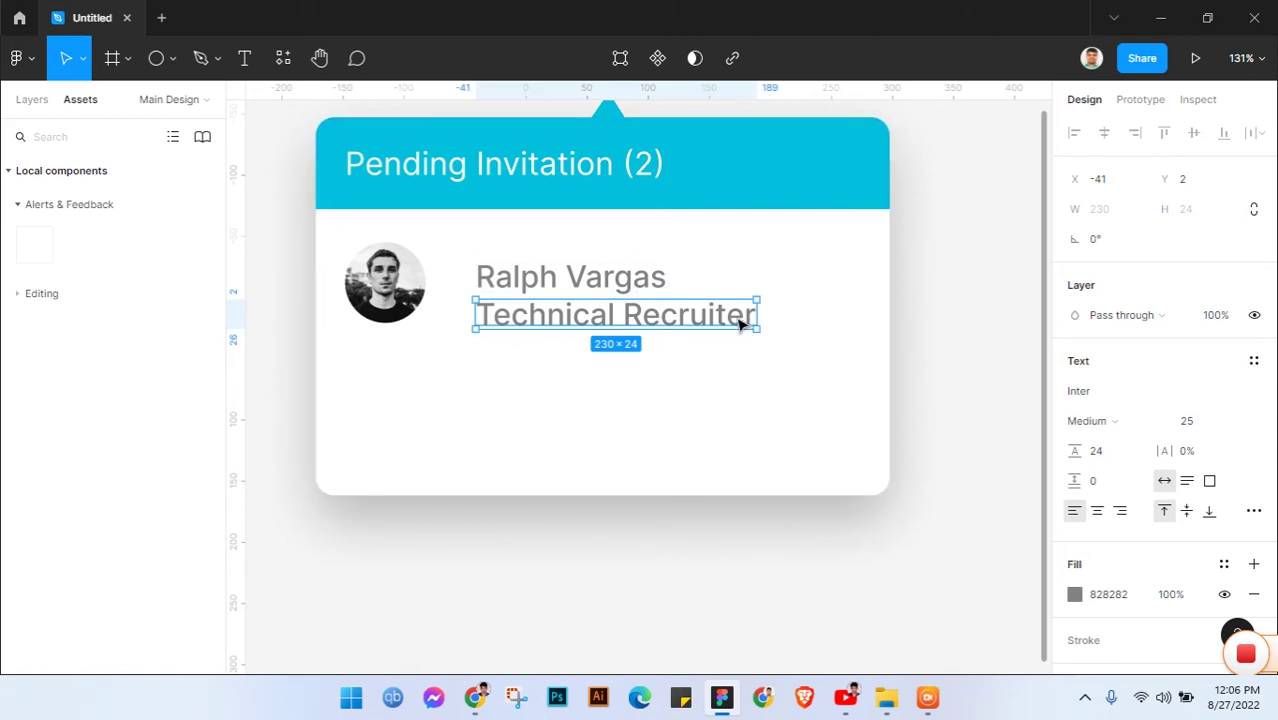
# - Set the job title to Light weight at size 23
pyautogui.click(1155, 428)
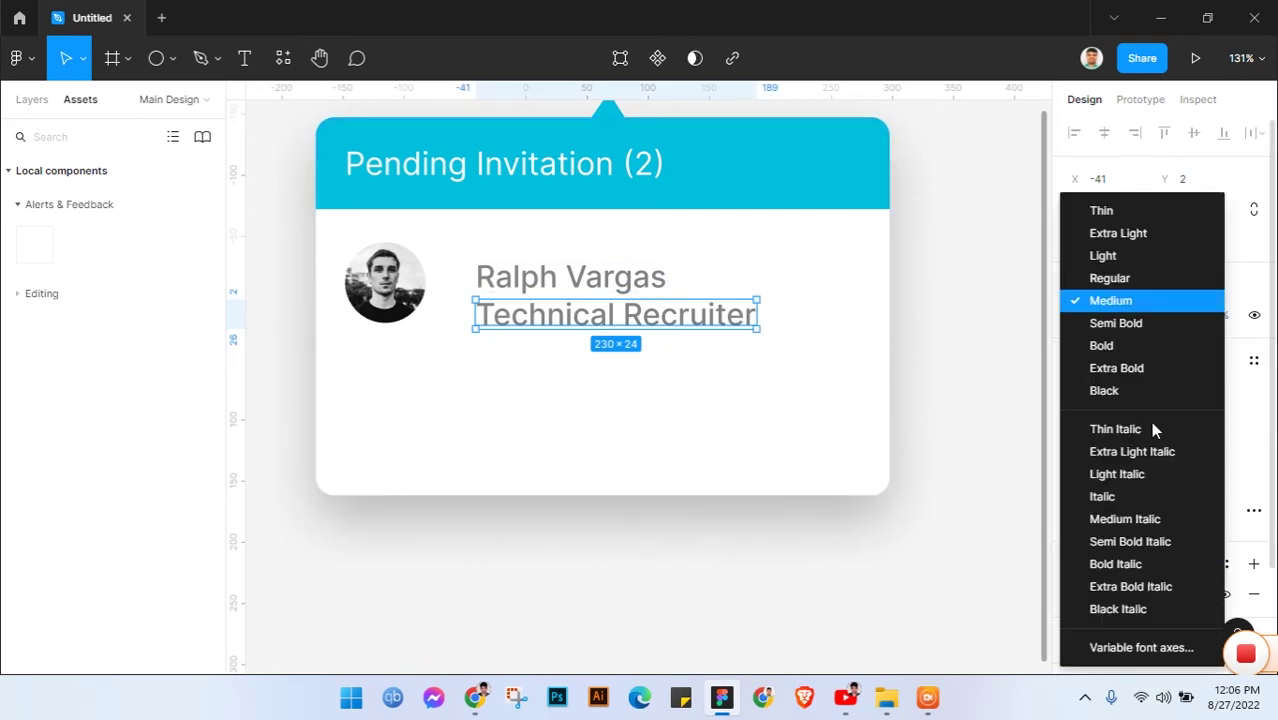
pyautogui.click(1125, 255)
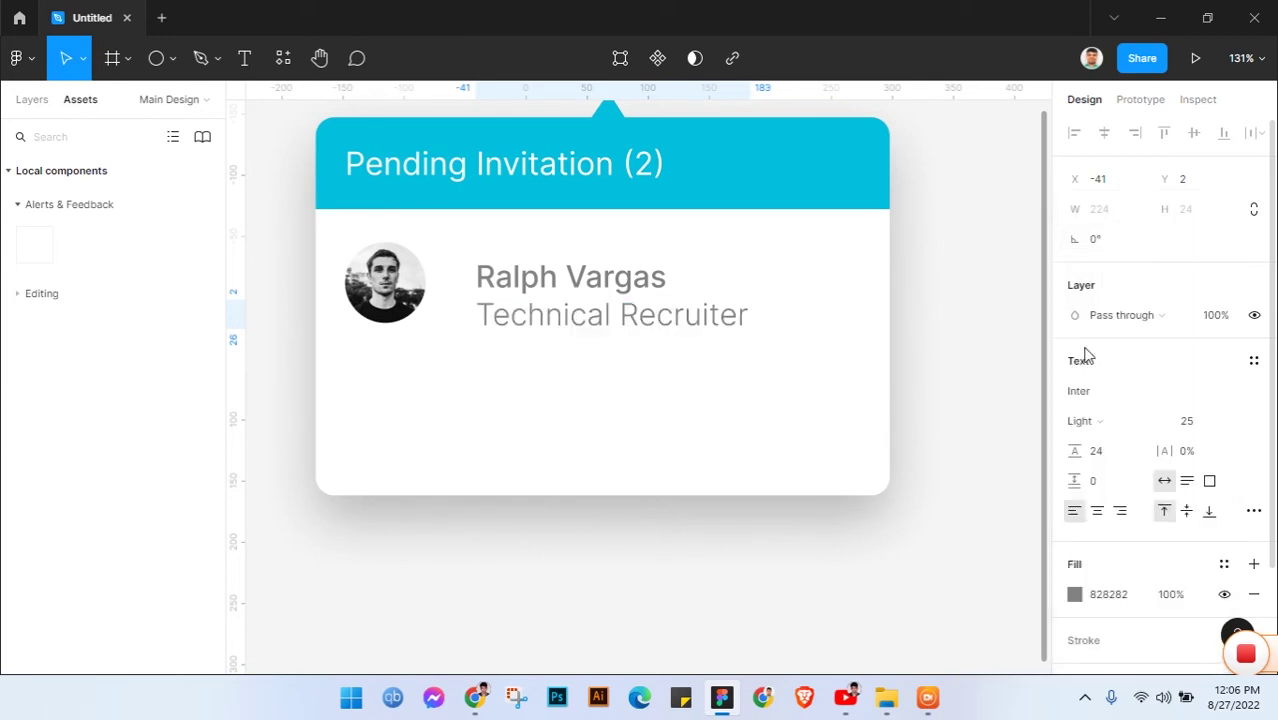
pyautogui.click(1206, 423)
pyautogui.write('23')
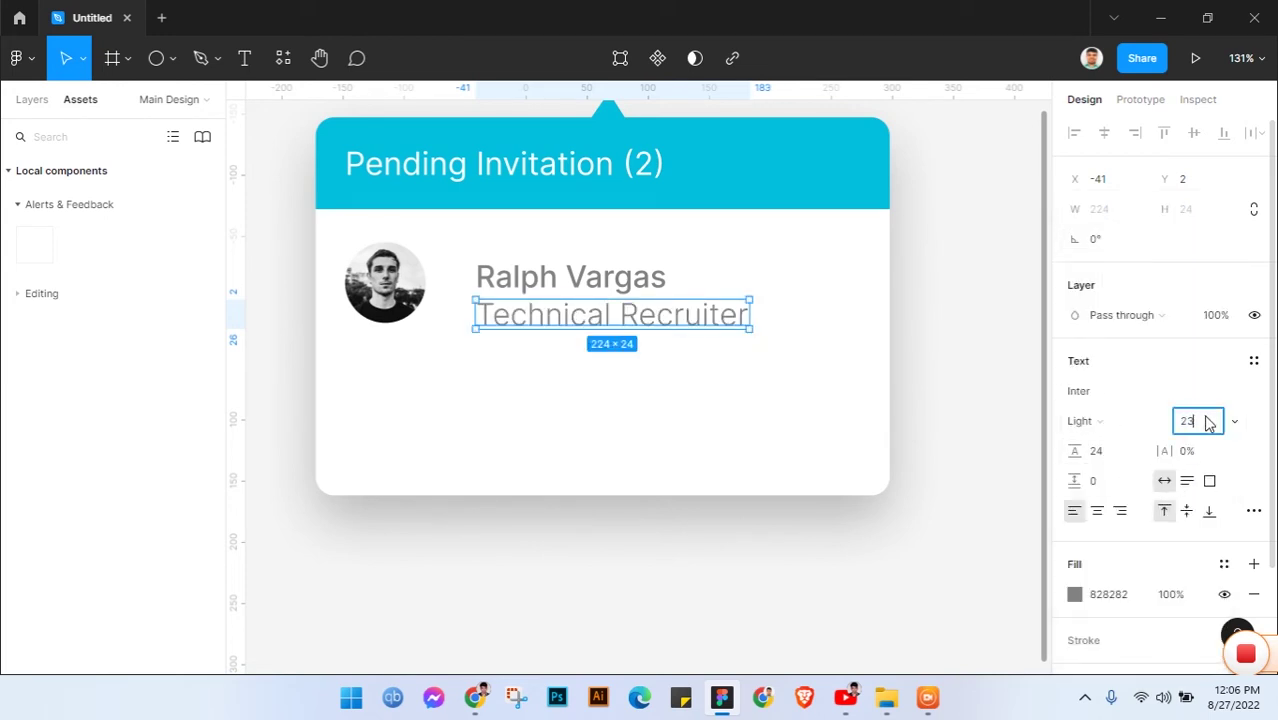
pyautogui.press('Return')
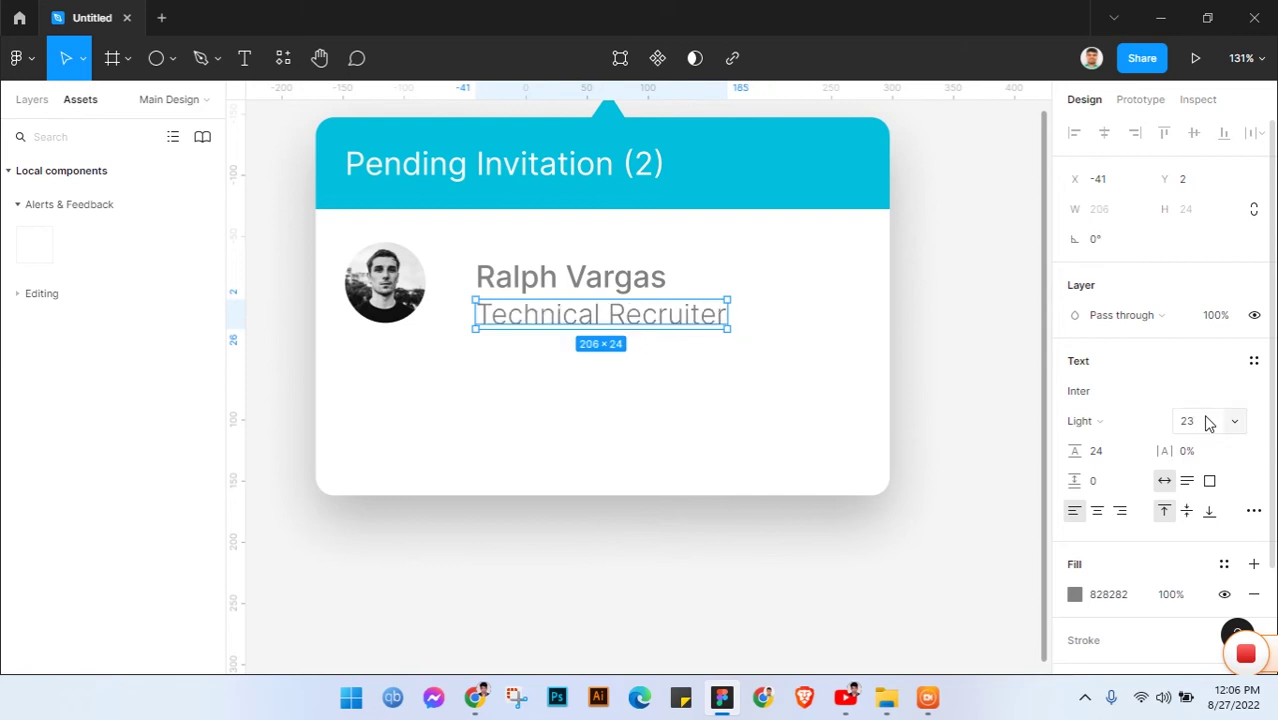
pyautogui.click(975, 348)
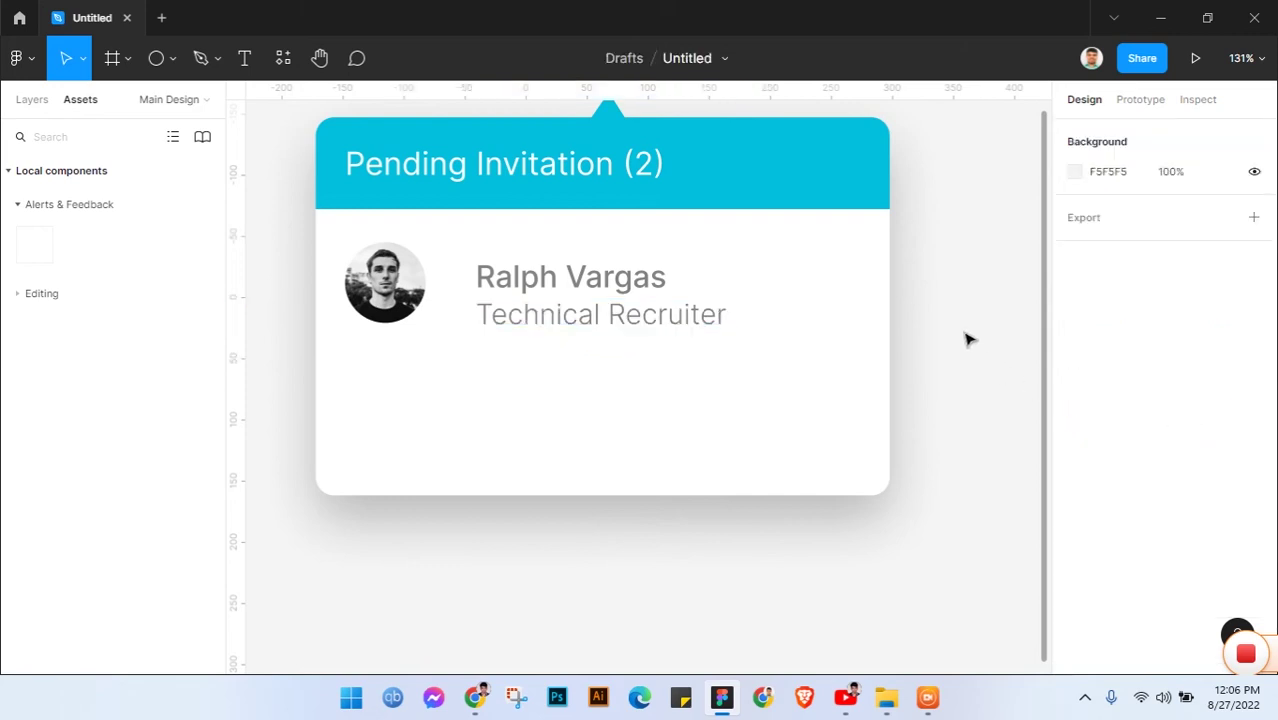
pyautogui.click(643, 325)
pyautogui.keyDown('shift'); pyautogui.click(613, 286); pyautogui.keyUp('shift')
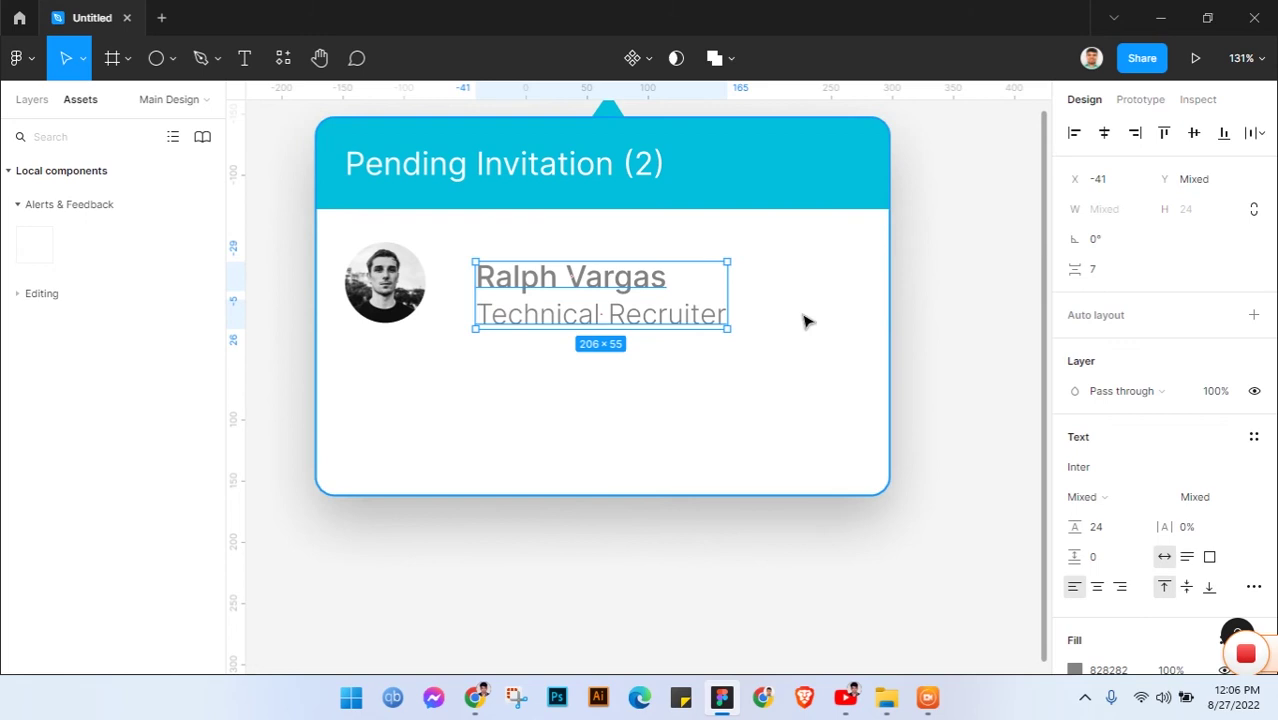
pyautogui.click(960, 281)
# - Zoom to 100% and move the name and job title pair up beside the avatar
pyautogui.click(667, 328)
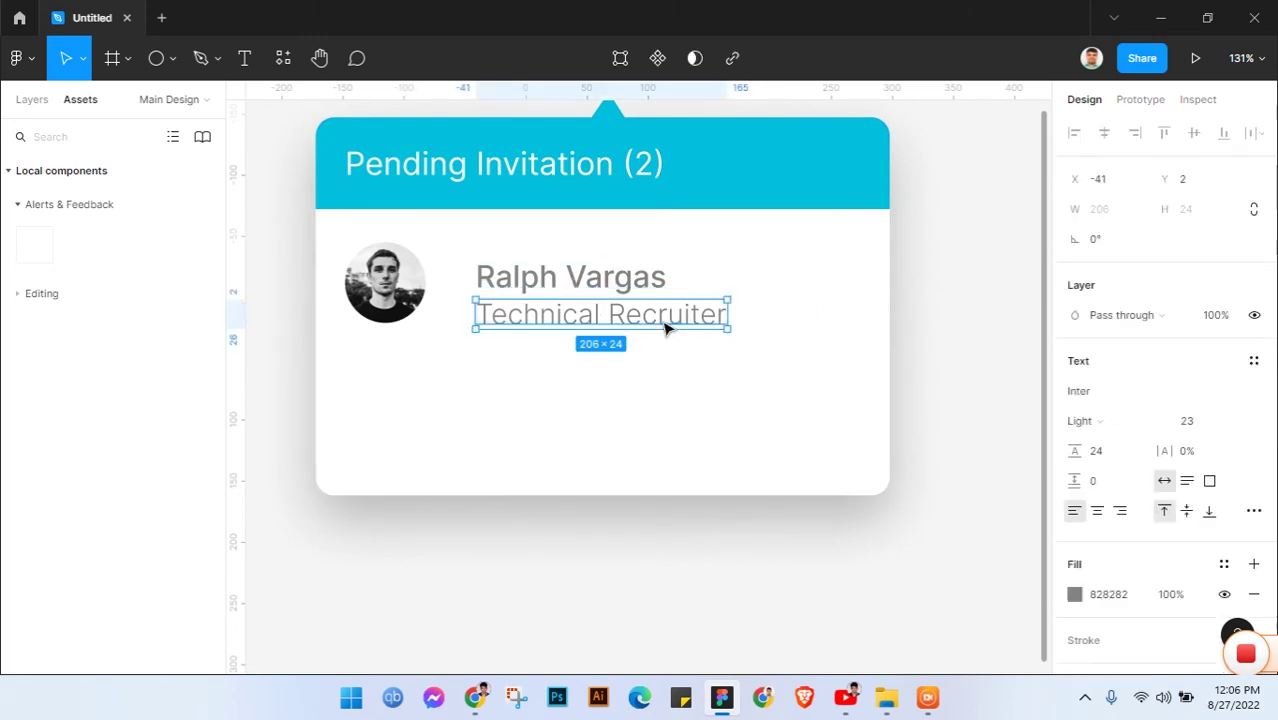
pyautogui.click(982, 283)
pyautogui.scroll(2, 978, 290)
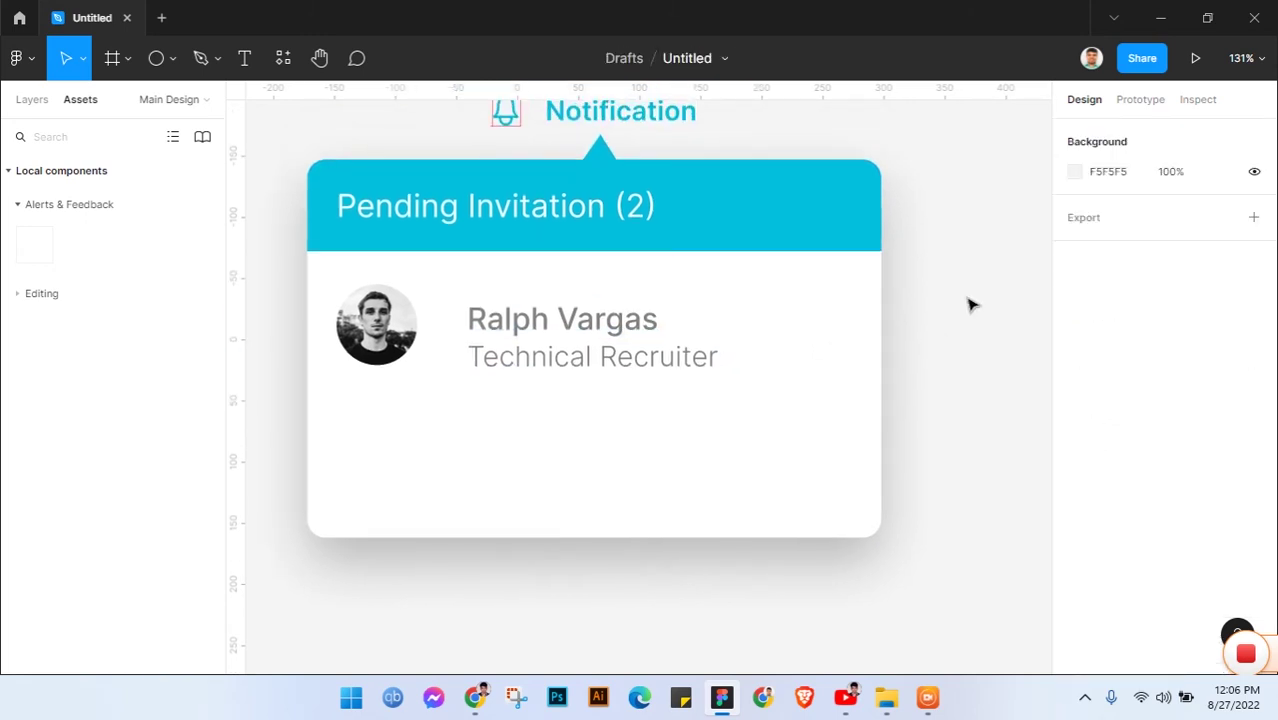
pyautogui.click(1262, 58)
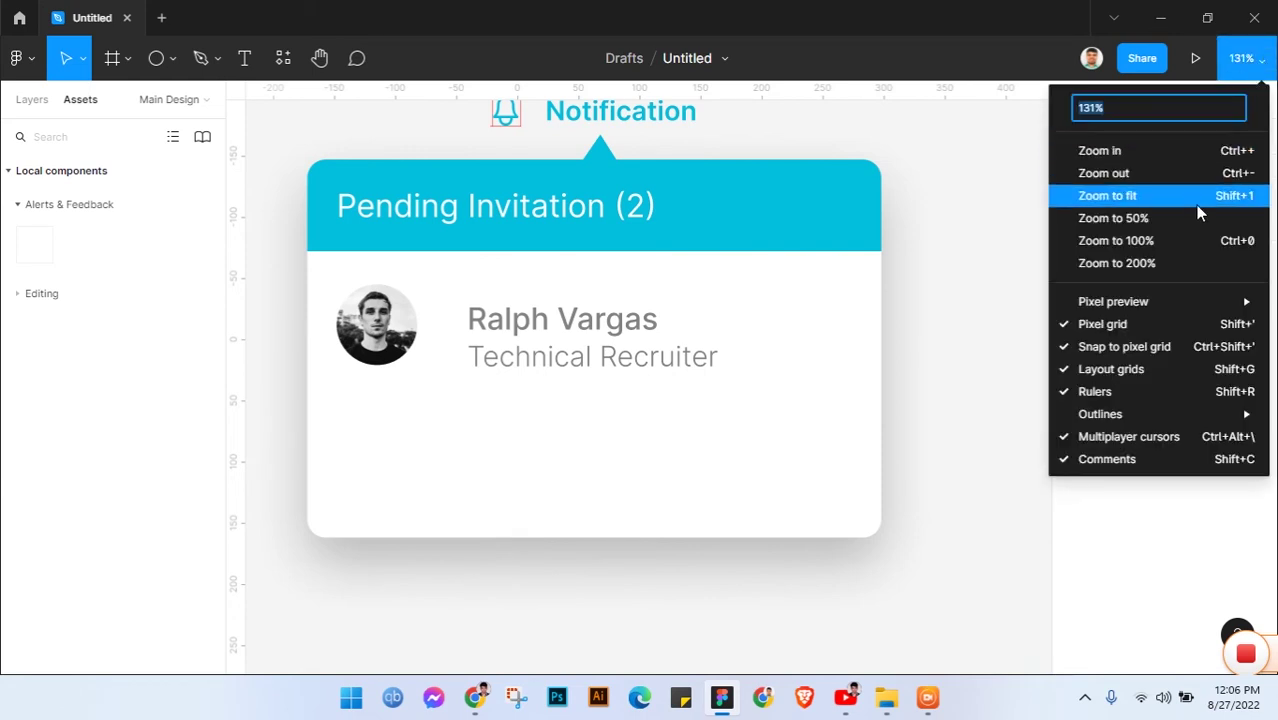
pyautogui.click(1145, 244)
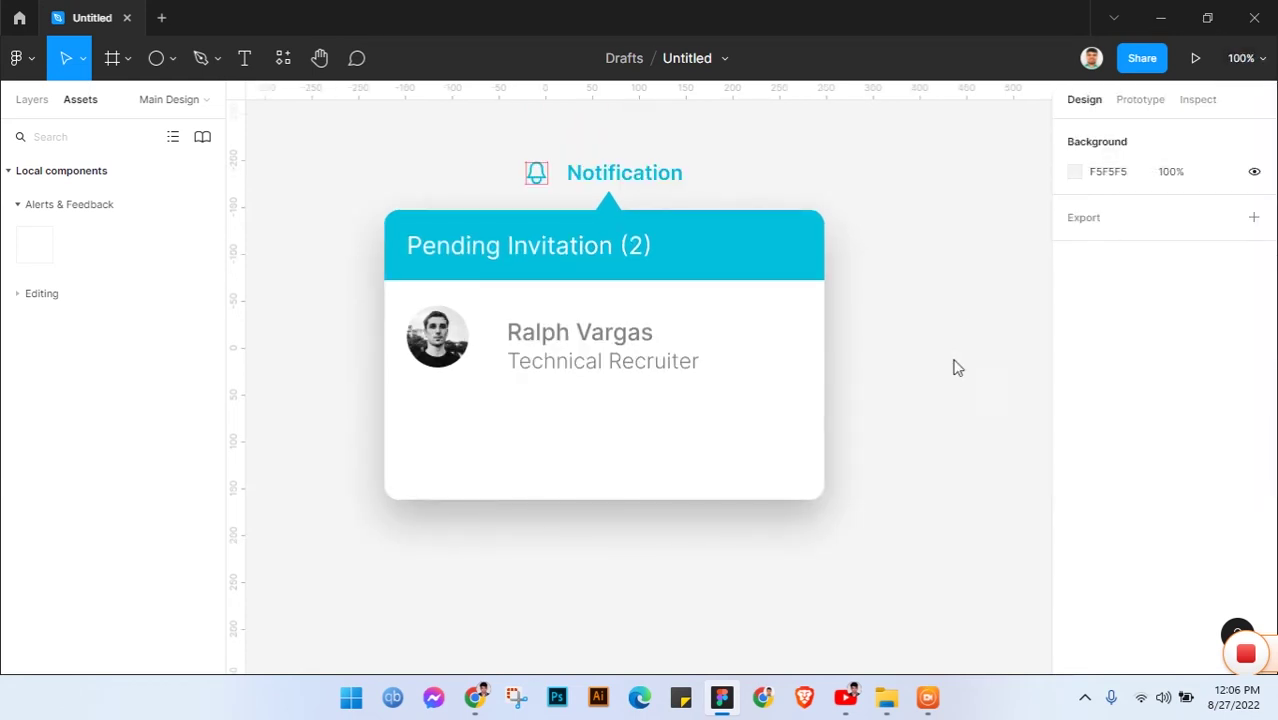
pyautogui.moveTo(953, 366); pyautogui.dragTo(924, 331)
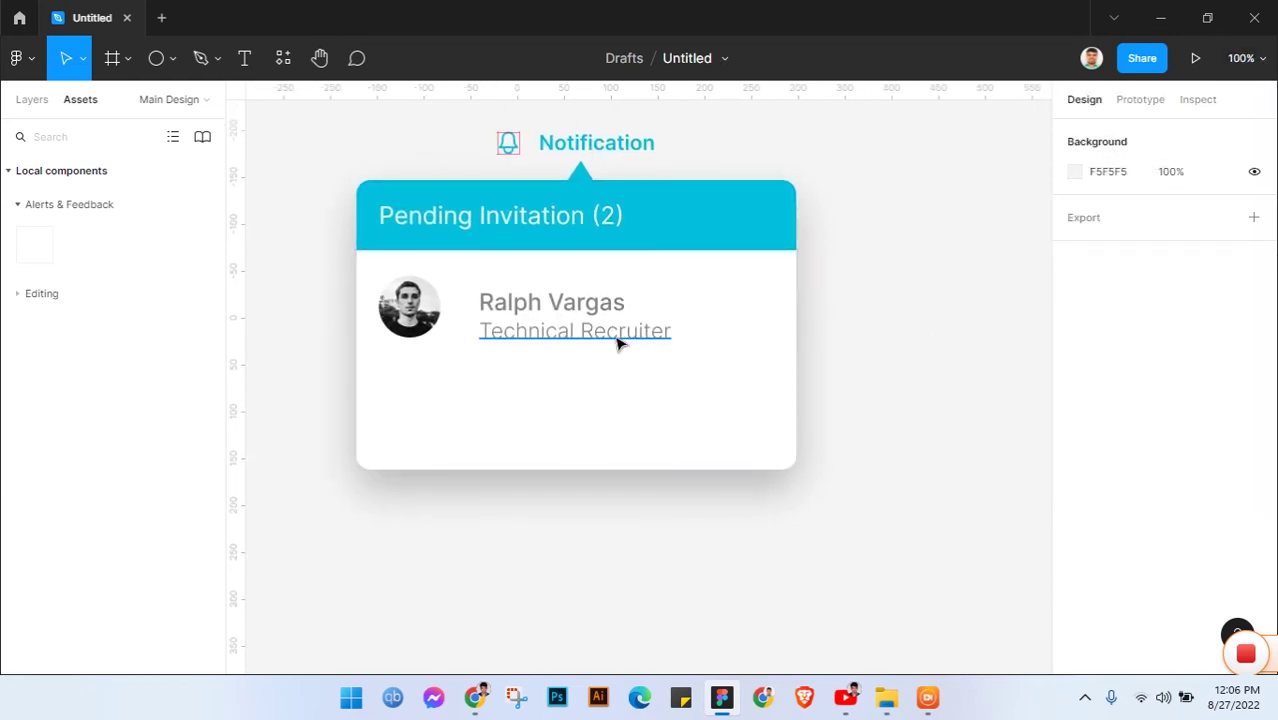
pyautogui.click(562, 305)
pyautogui.moveTo(559, 306)
pyautogui.mouseDown()
pyautogui.moveTo(548, 290)
pyautogui.moveTo(541, 304)
pyautogui.mouseUp()
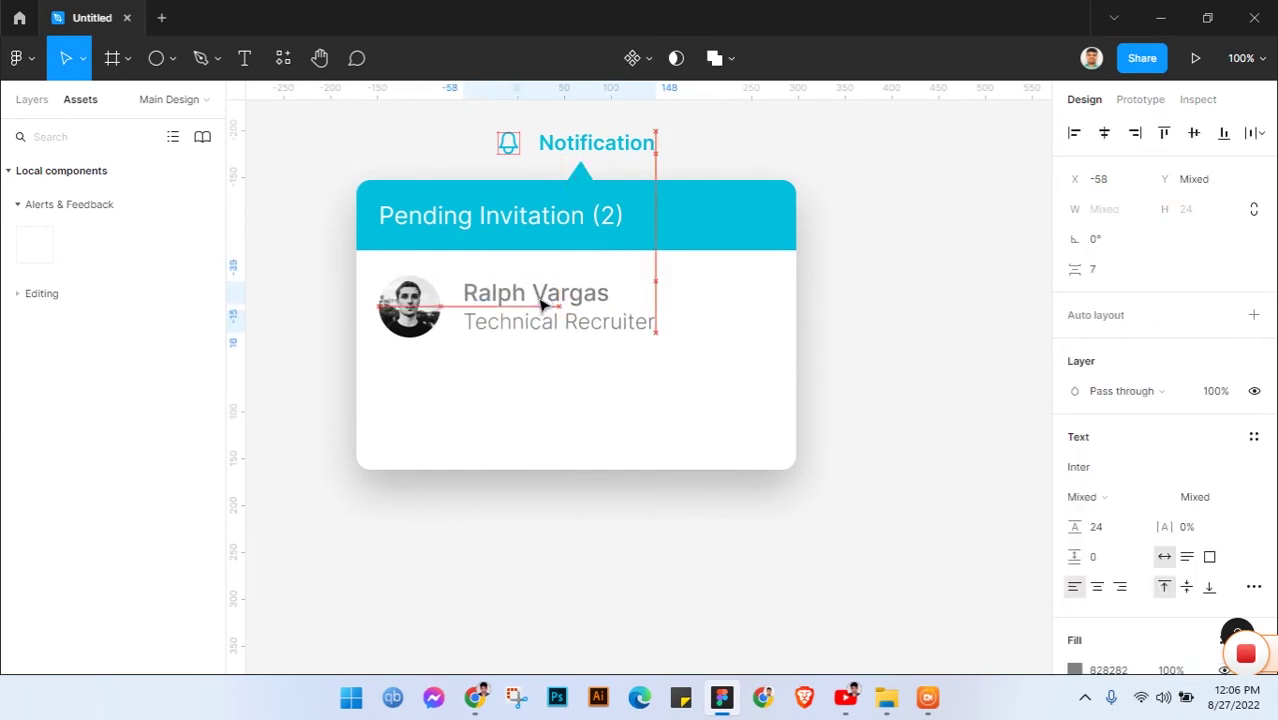
pyautogui.click(925, 310)
pyautogui.moveTo(924, 317); pyautogui.dragTo(867, 308)
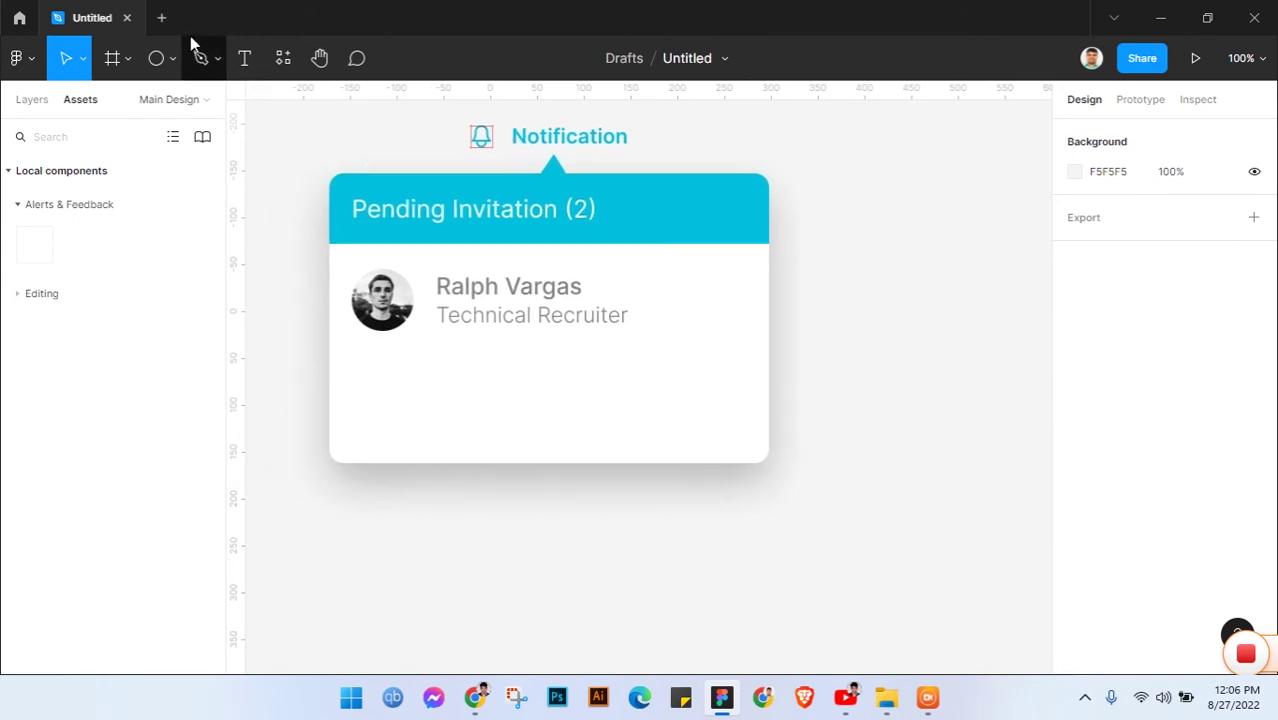
# - Place the green check and red X icons from the assets at the row's right end
pyautogui.click(16, 296)
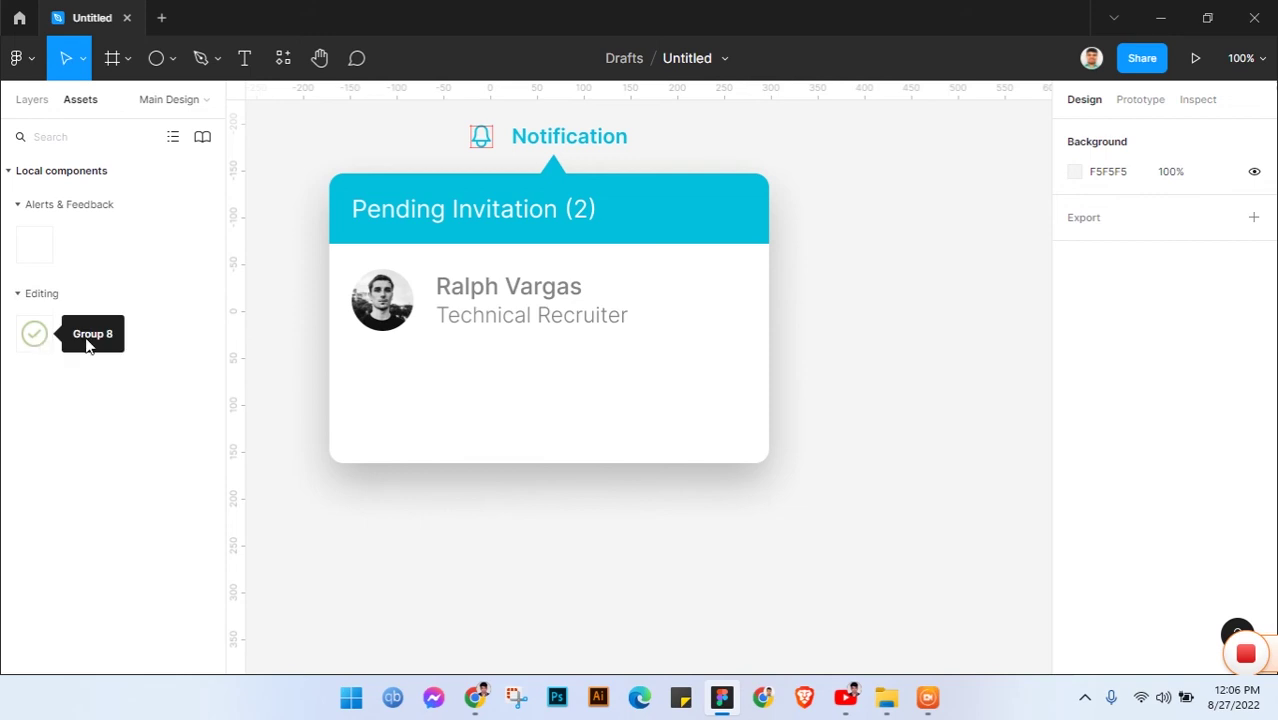
pyautogui.moveTo(34, 333); pyautogui.dragTo(656, 300)
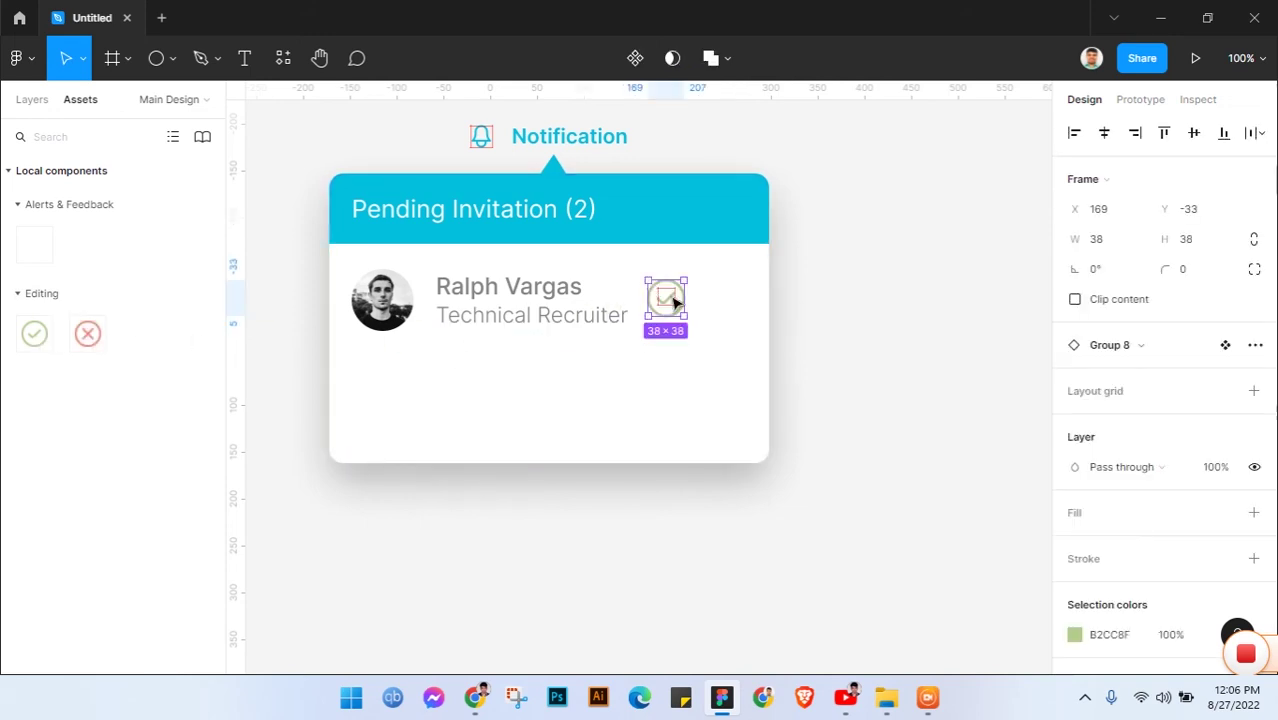
pyautogui.moveTo(87, 333); pyautogui.dragTo(734, 306)
pyautogui.click(858, 331)
# - Nudge the accept and decline icons together slightly to the right
pyautogui.click(684, 312)
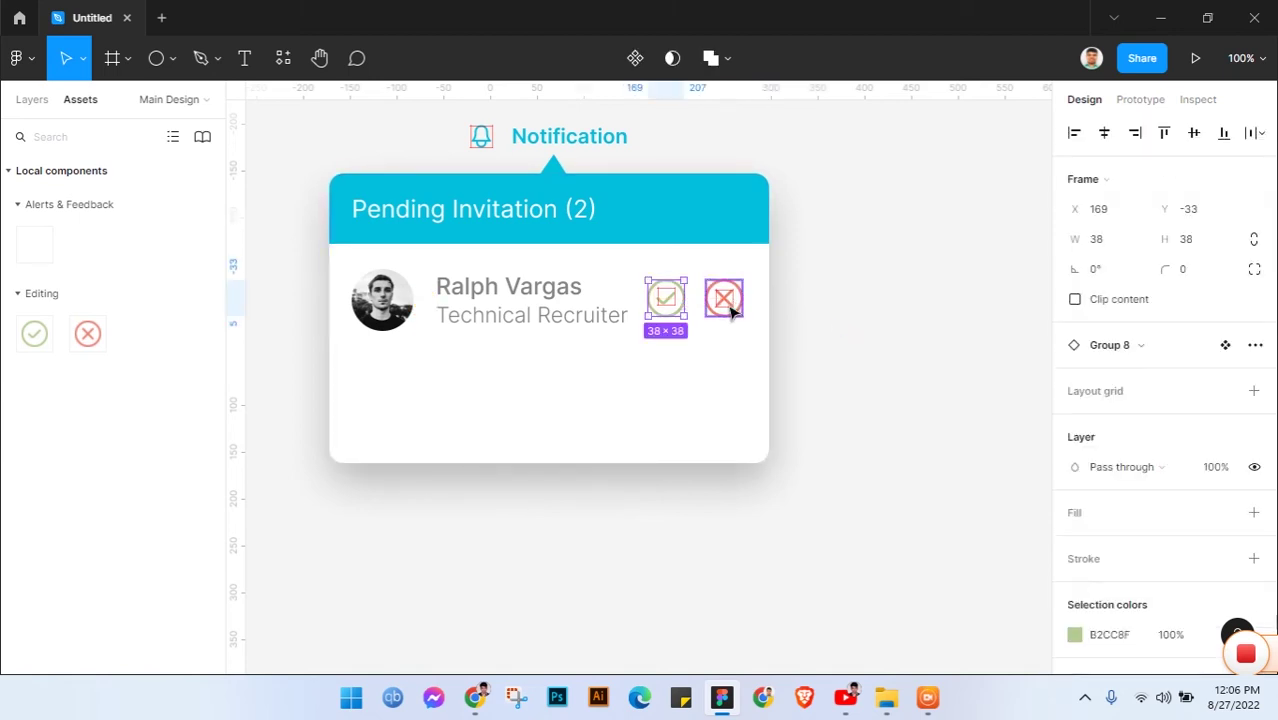
pyautogui.keyDown('shift'); pyautogui.click(730, 300); pyautogui.keyUp('shift')
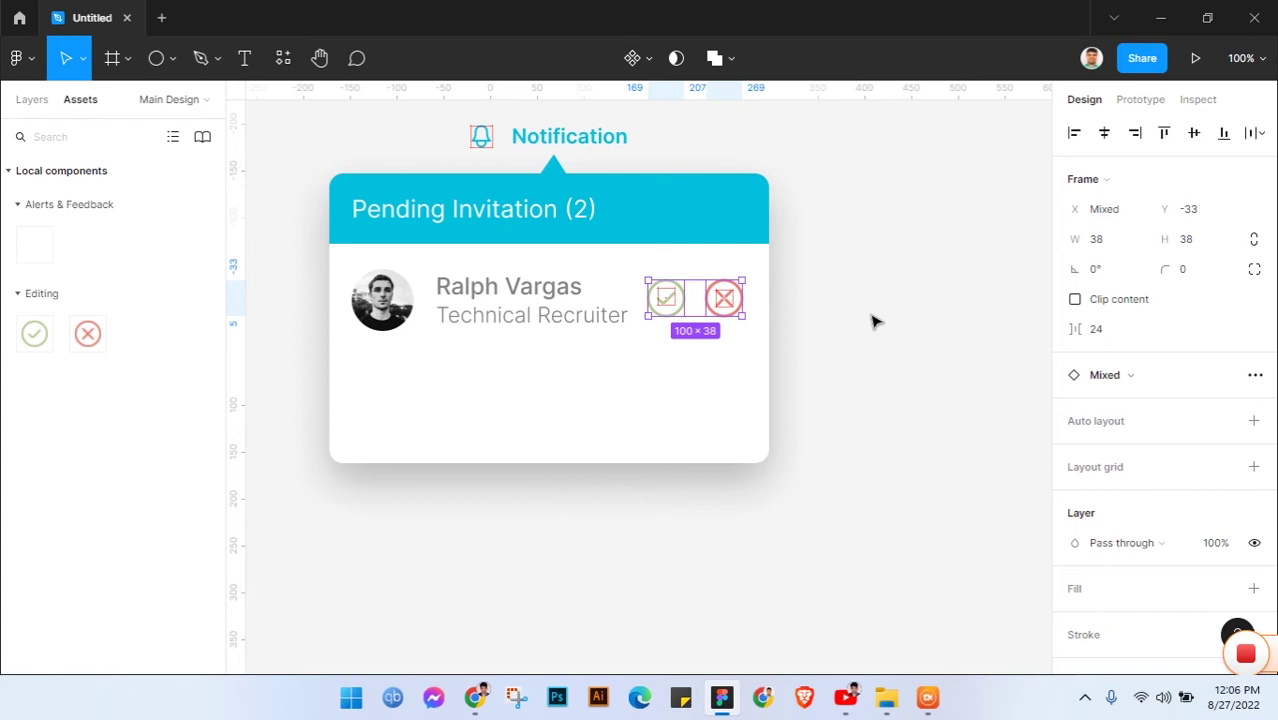
pyautogui.press('Right')
pyautogui.press('Right')
pyautogui.press('Right')
pyautogui.press('Right')
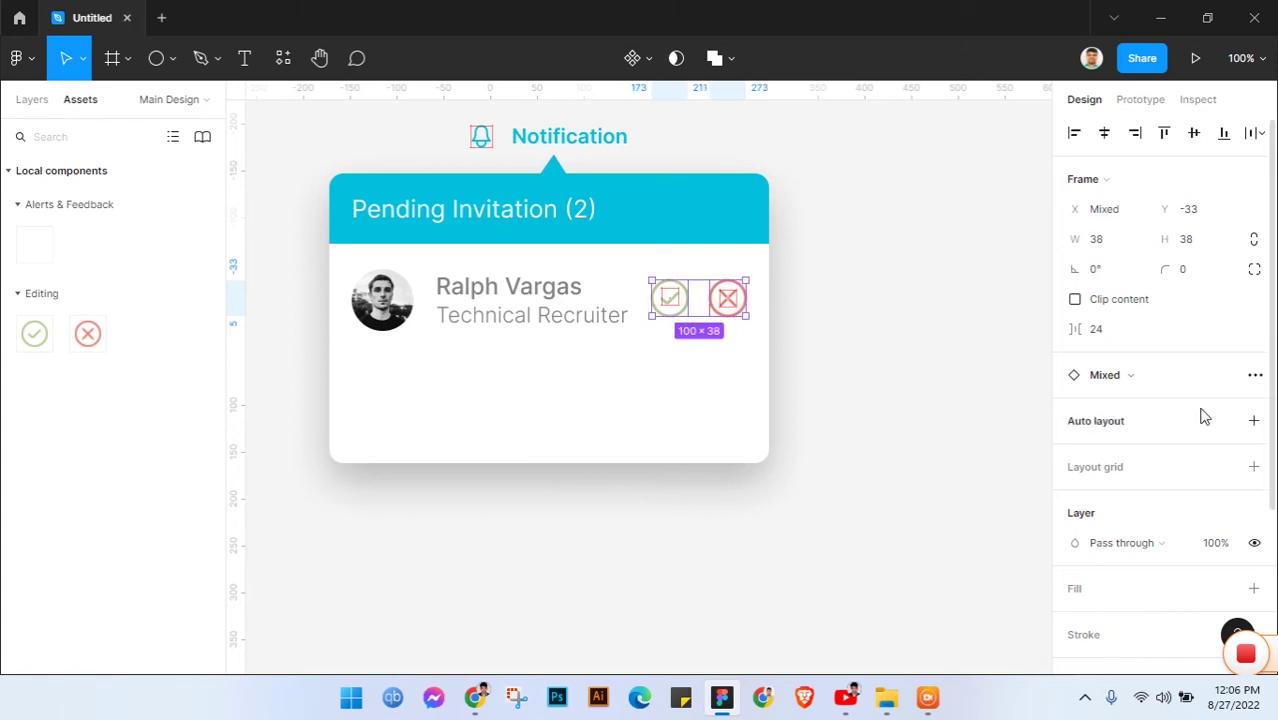
pyautogui.click(866, 382)
pyautogui.scroll(-2, 858, 330)
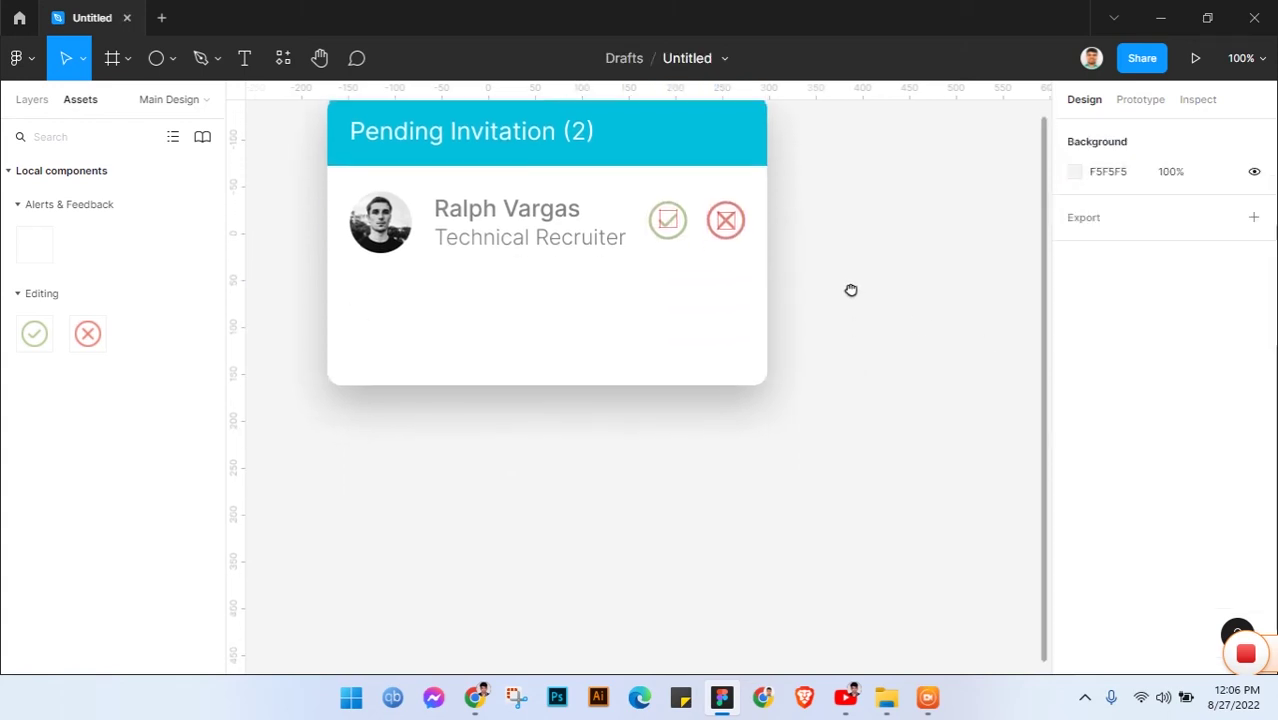
# - Copy the avatar, name, title and both icons into a second row below, nudged down
pyautogui.click(380, 218)
pyautogui.keyDown('shift'); pyautogui.click(456, 214); pyautogui.keyUp('shift')
pyautogui.keyDown('shift'); pyautogui.click(542, 238); pyautogui.keyUp('shift')
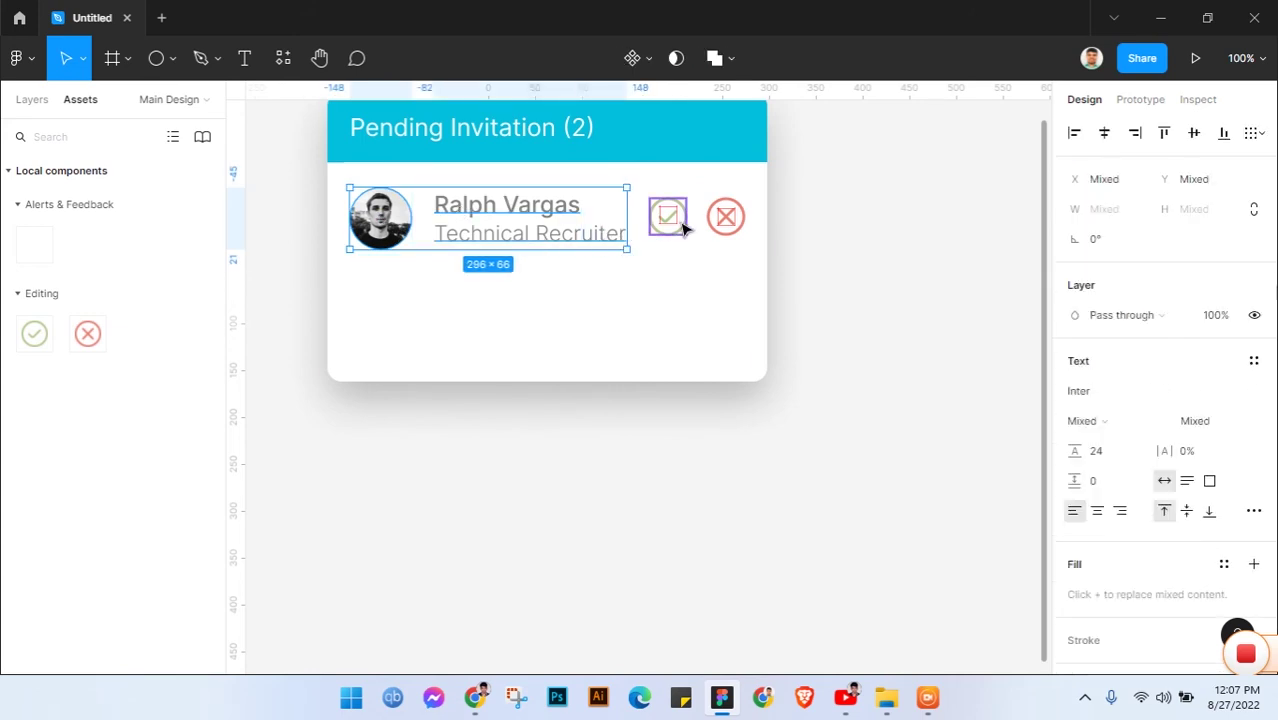
pyautogui.keyDown('shift'); pyautogui.click(672, 220); pyautogui.keyUp('shift')
pyautogui.keyDown('shift'); pyautogui.click(726, 225); pyautogui.keyUp('shift')
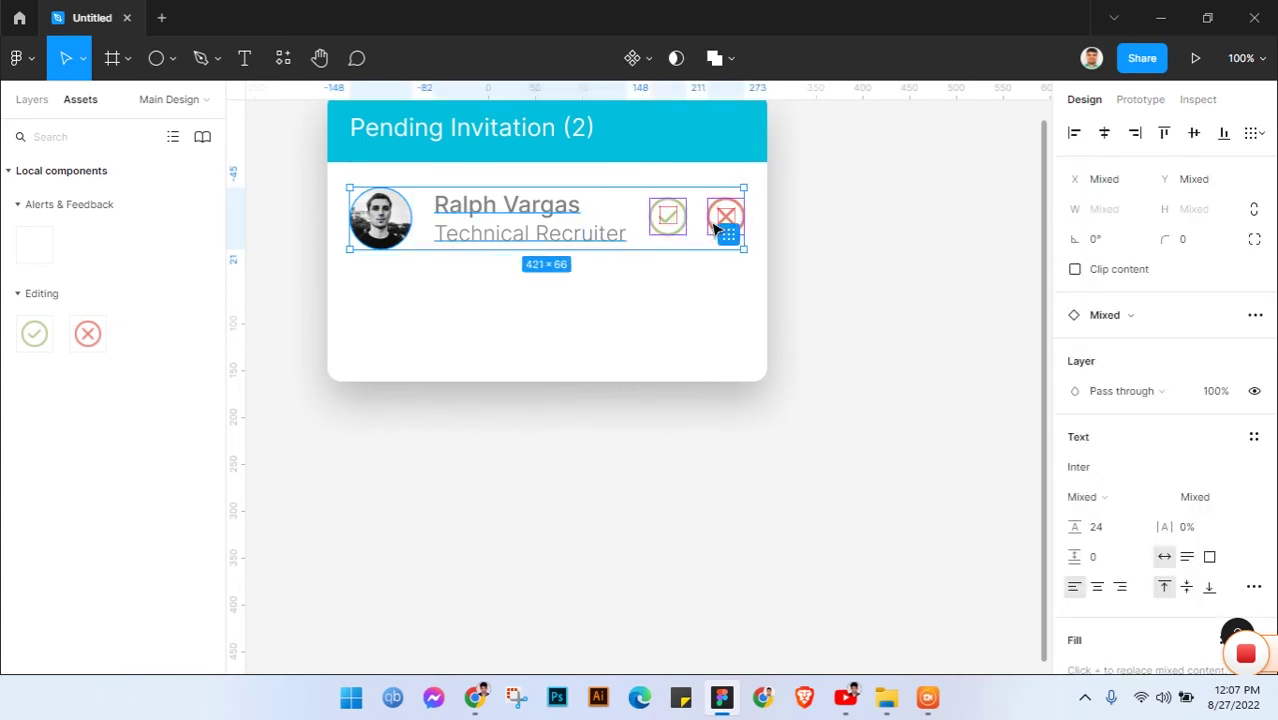
pyautogui.moveTo(714, 228); pyautogui.dragTo(714, 327)
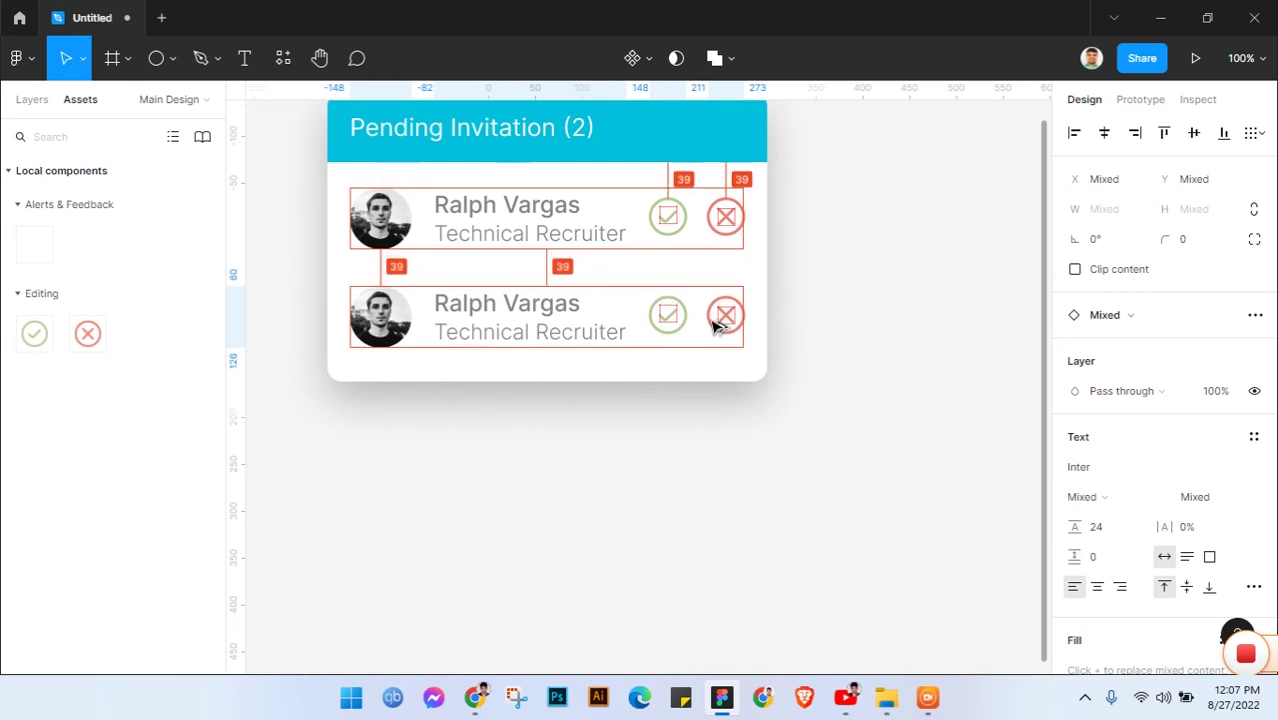
pyautogui.press('Down')
pyautogui.press('Down')
pyautogui.press('Down')
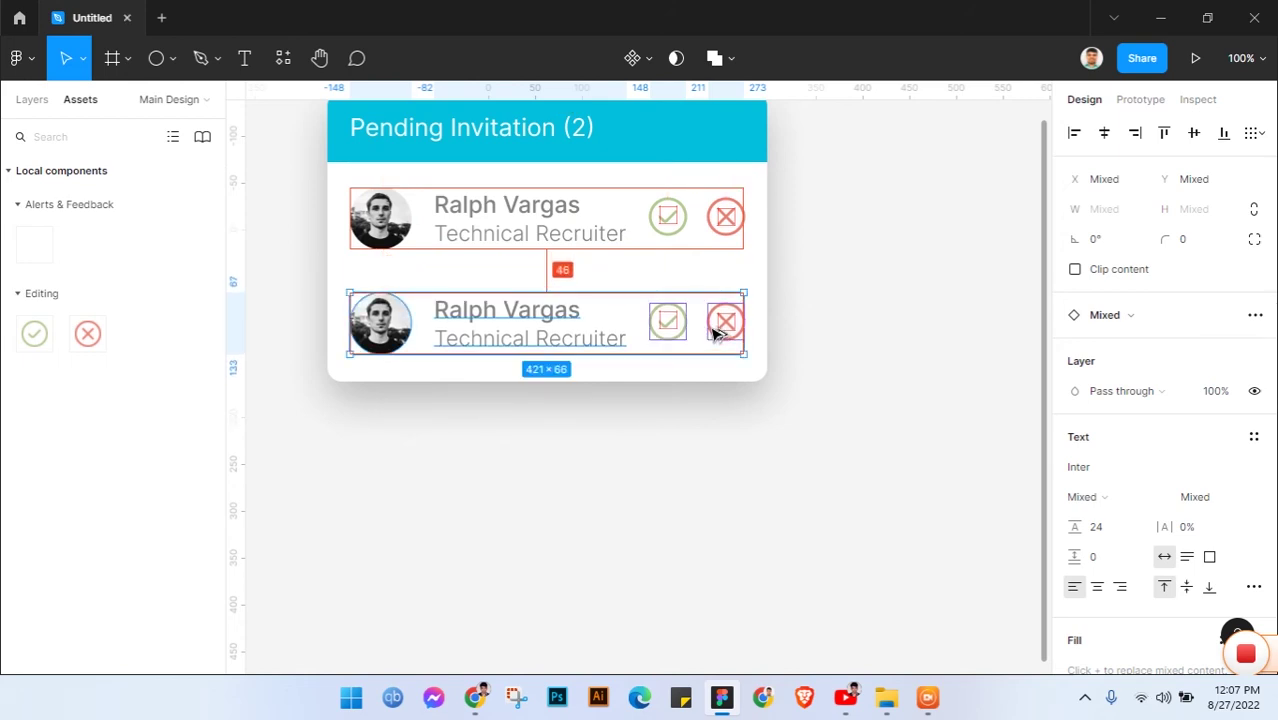
pyautogui.click(836, 357)
pyautogui.scroll(-1, 836, 357)
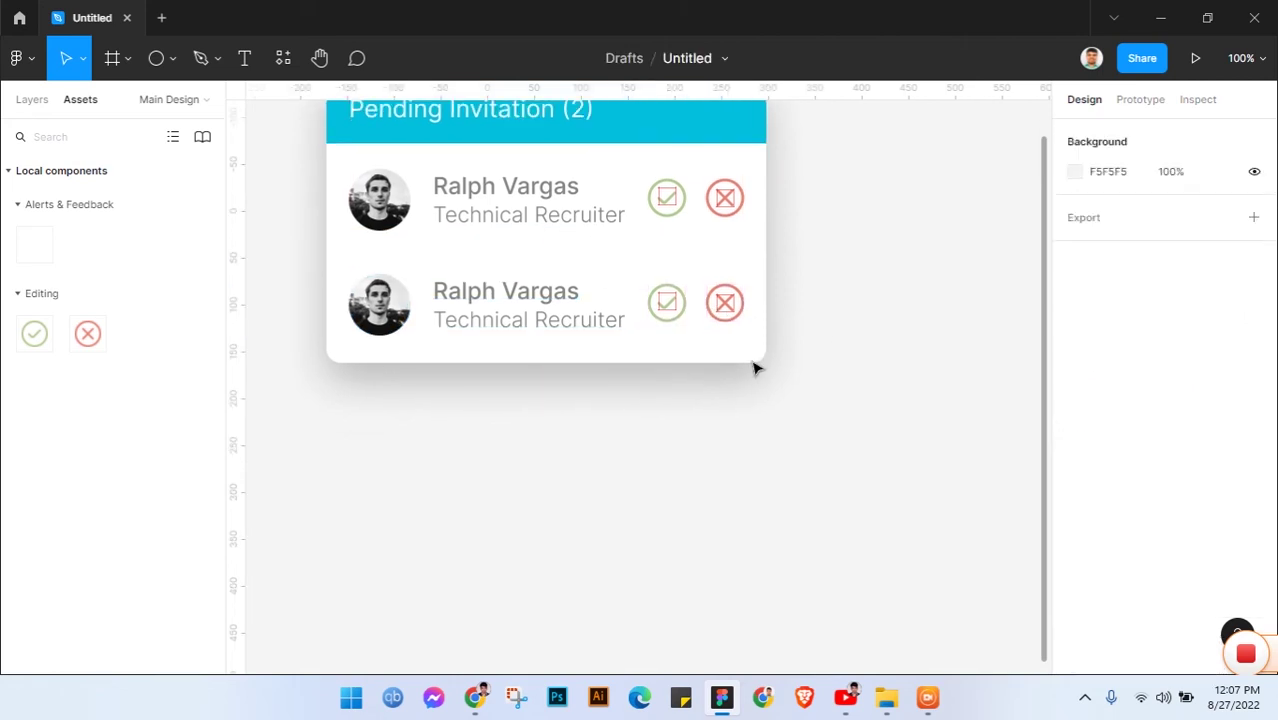
# - Run Unsplash on the second avatar and search 'Professional man'
pyautogui.rightClick(385, 306)
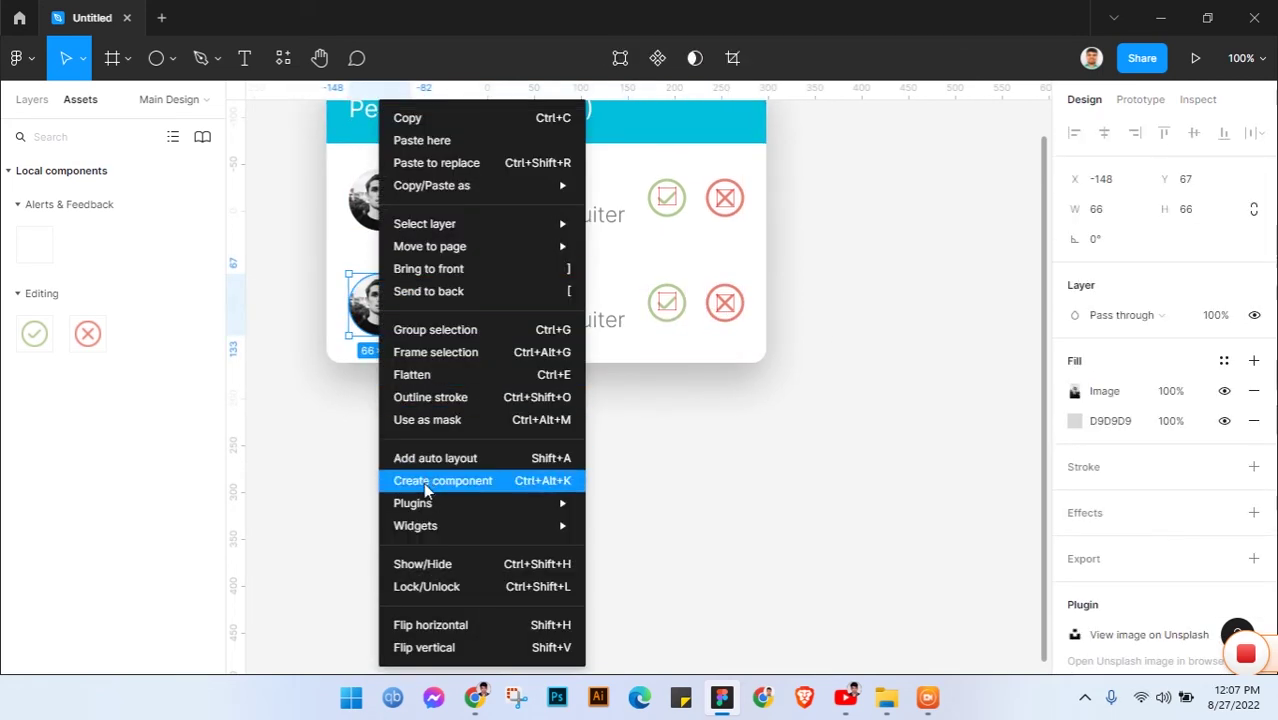
pyautogui.moveTo(481, 503)
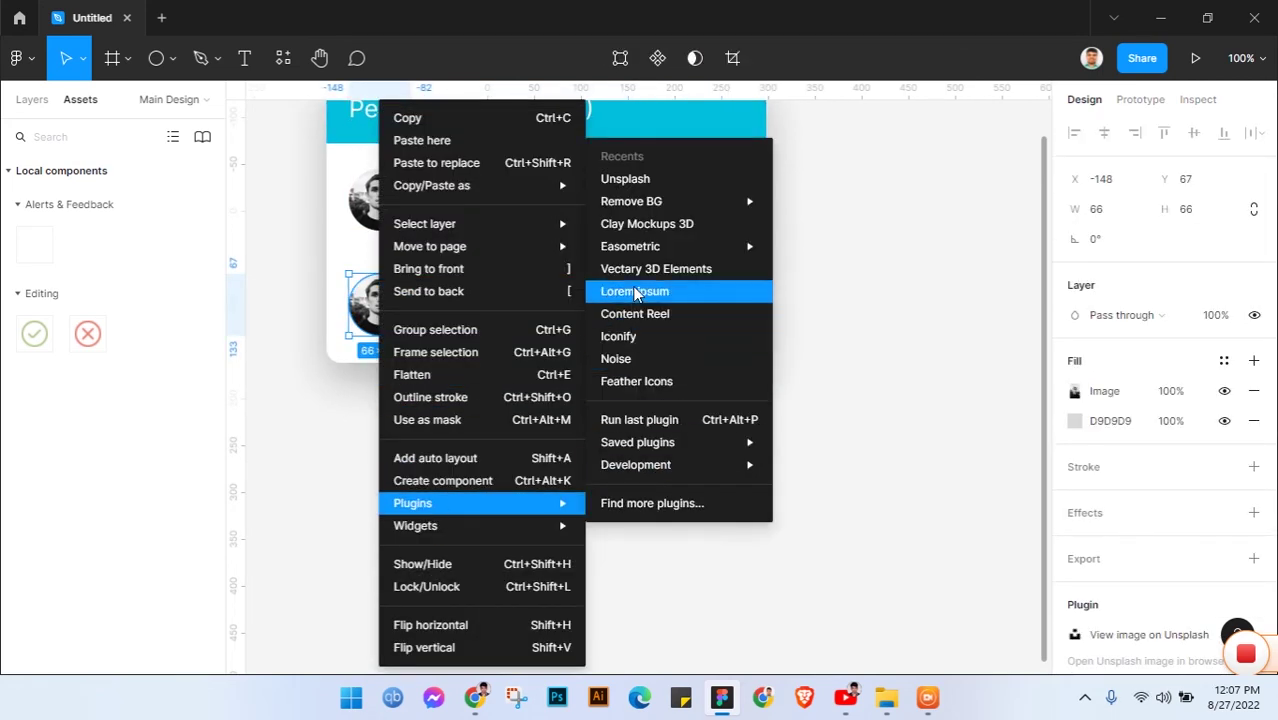
pyautogui.click(632, 179)
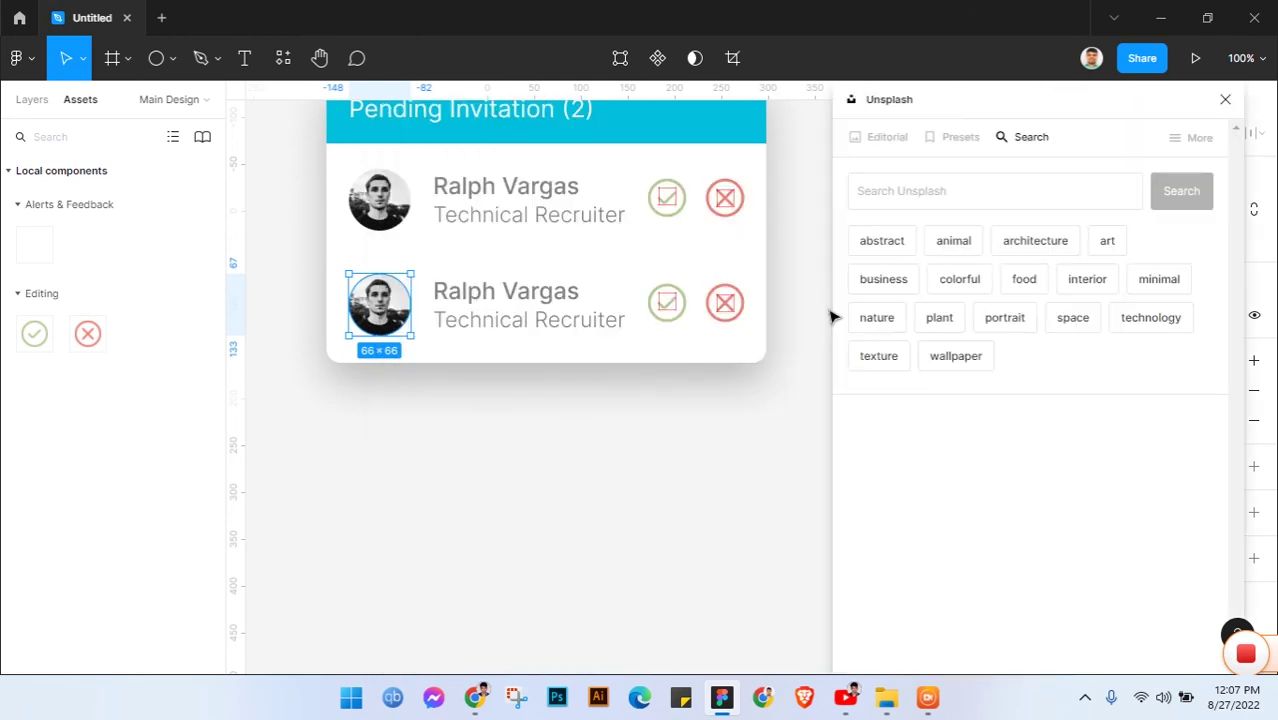
pyautogui.click(975, 190)
pyautogui.write('P')
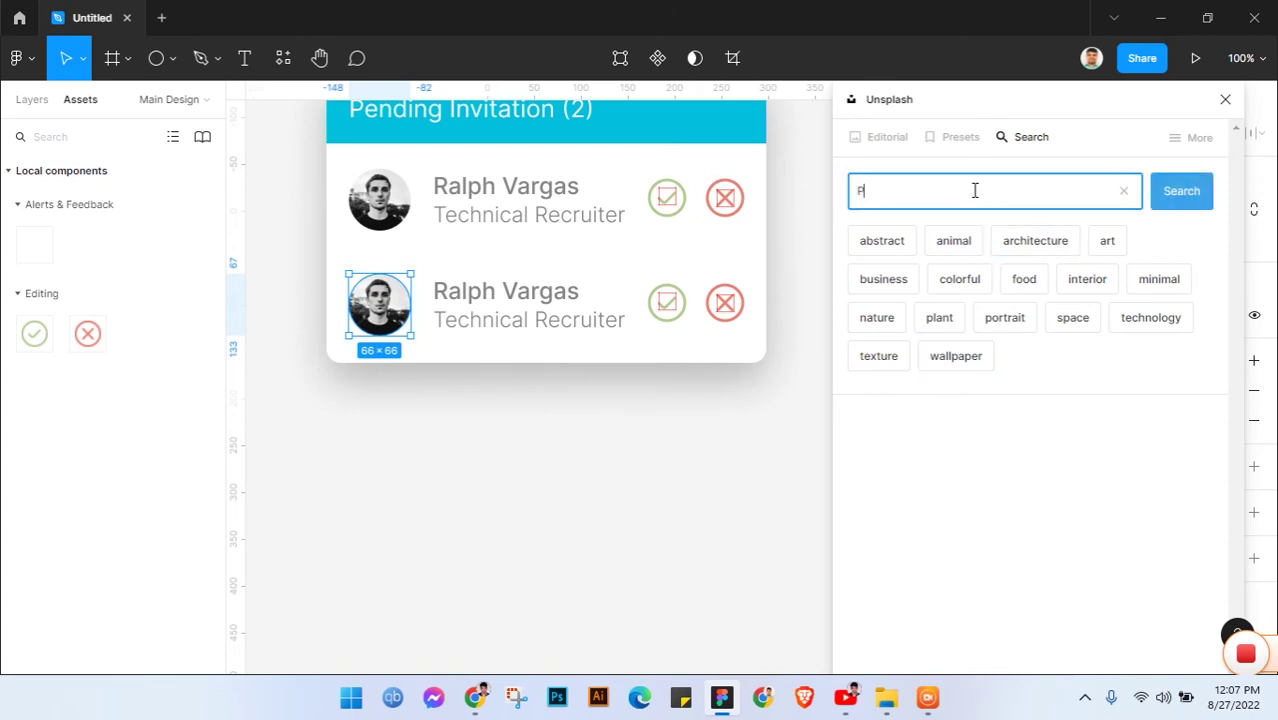
pyautogui.write('rofession')
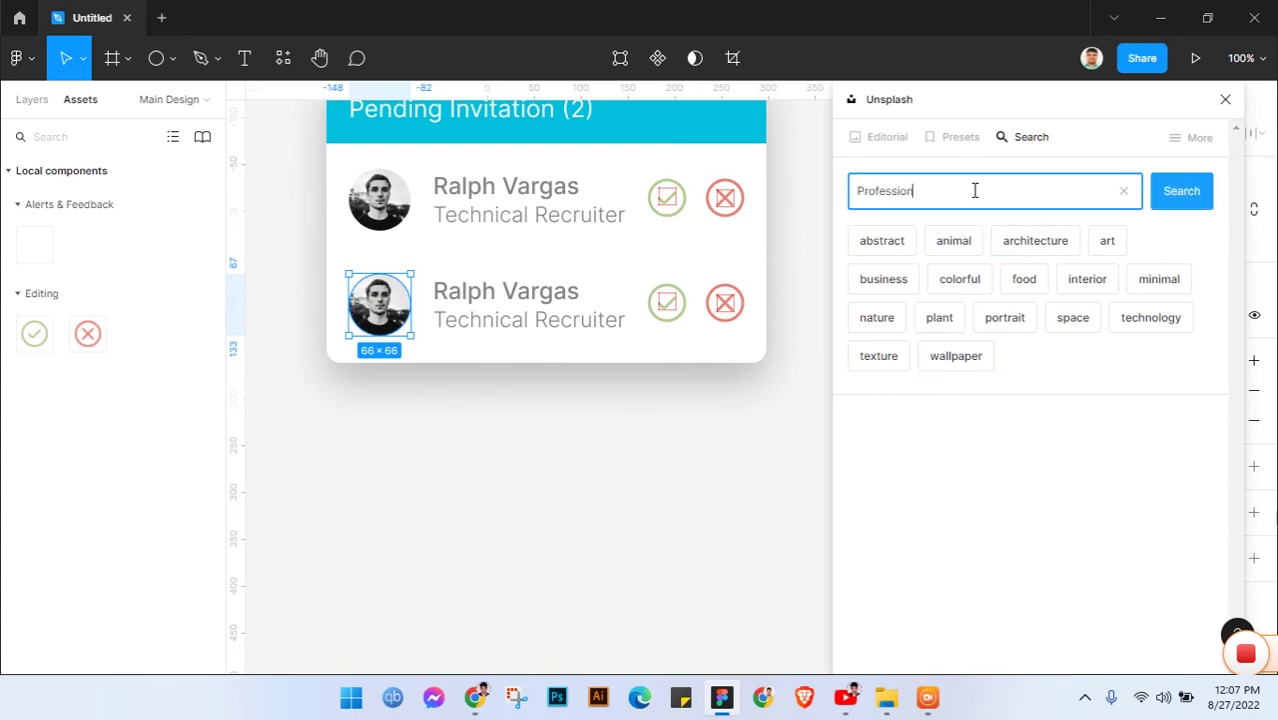
pyautogui.write('an')
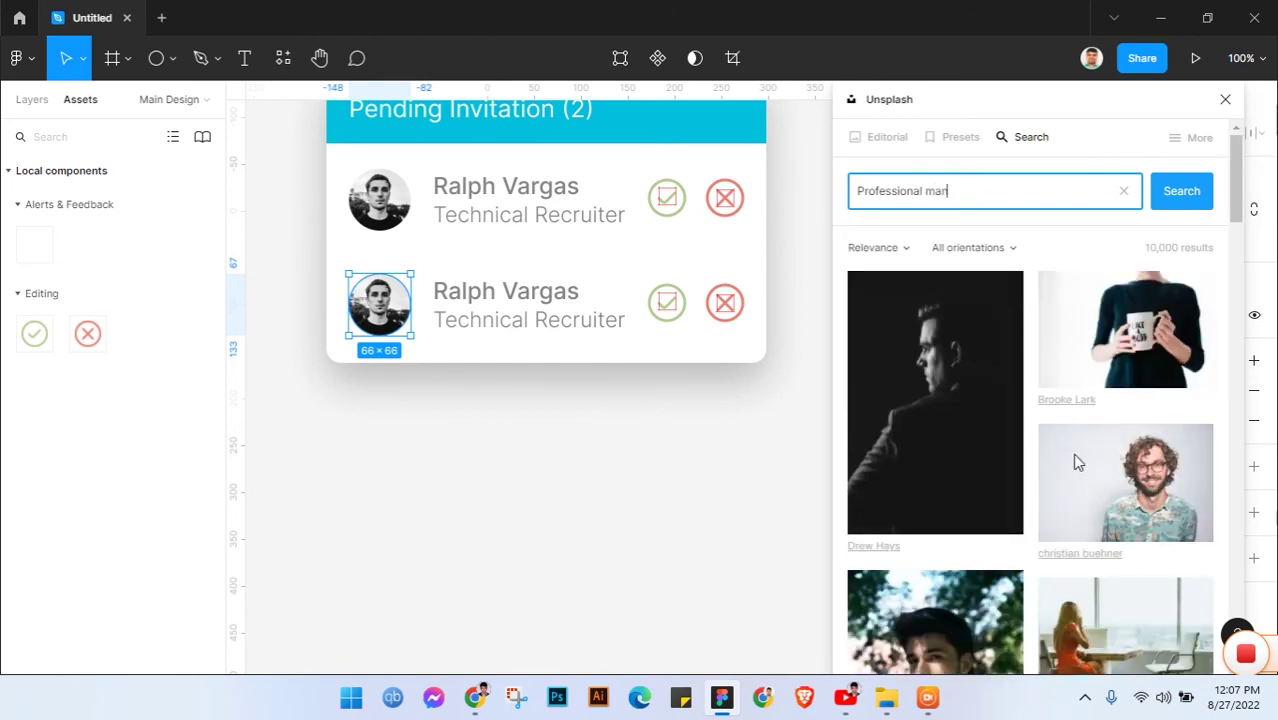
# - Fill the second avatar with a smiling man in a striped shirt, then close Unsplash
pyautogui.scroll(-5, 1072, 455)
pyautogui.scroll(-3, 1072, 450)
pyautogui.scroll(-3, 1070, 441)
pyautogui.scroll(-3, 1070, 442)
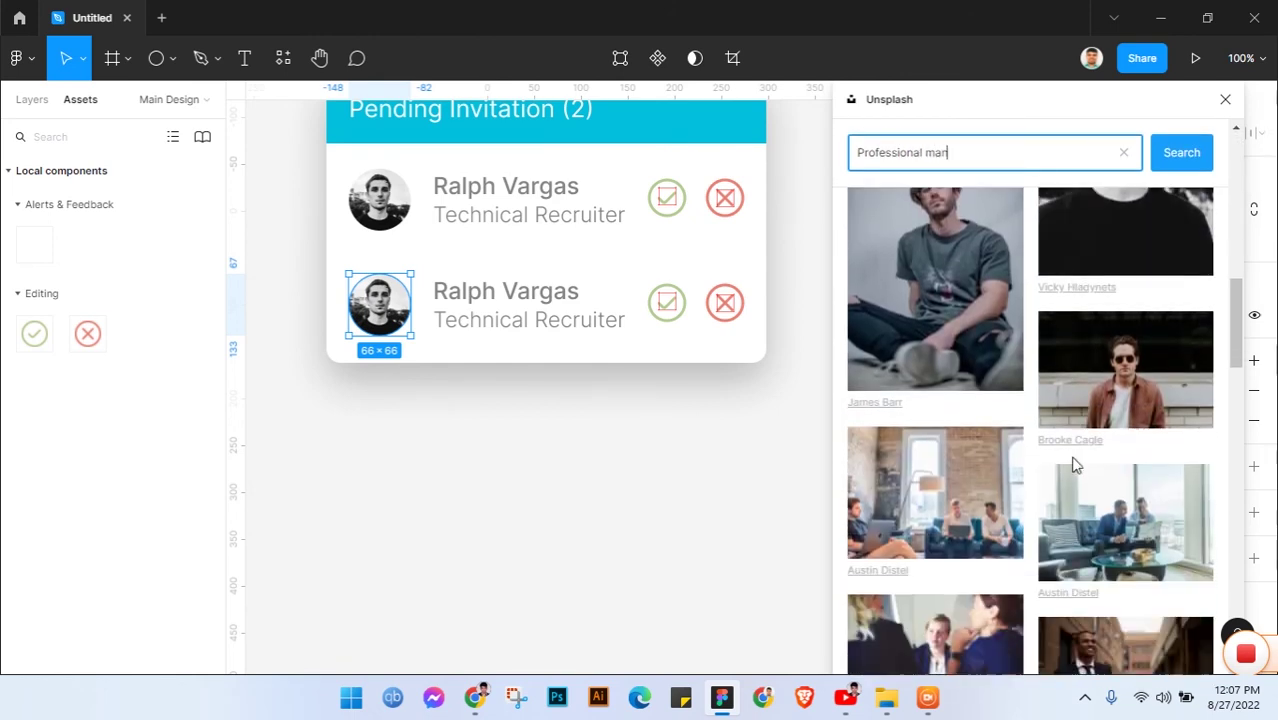
pyautogui.scroll(-1, 1070, 450)
pyautogui.scroll(-2, 1070, 456)
pyautogui.scroll(-3, 1070, 456)
pyautogui.scroll(-3, 1065, 455)
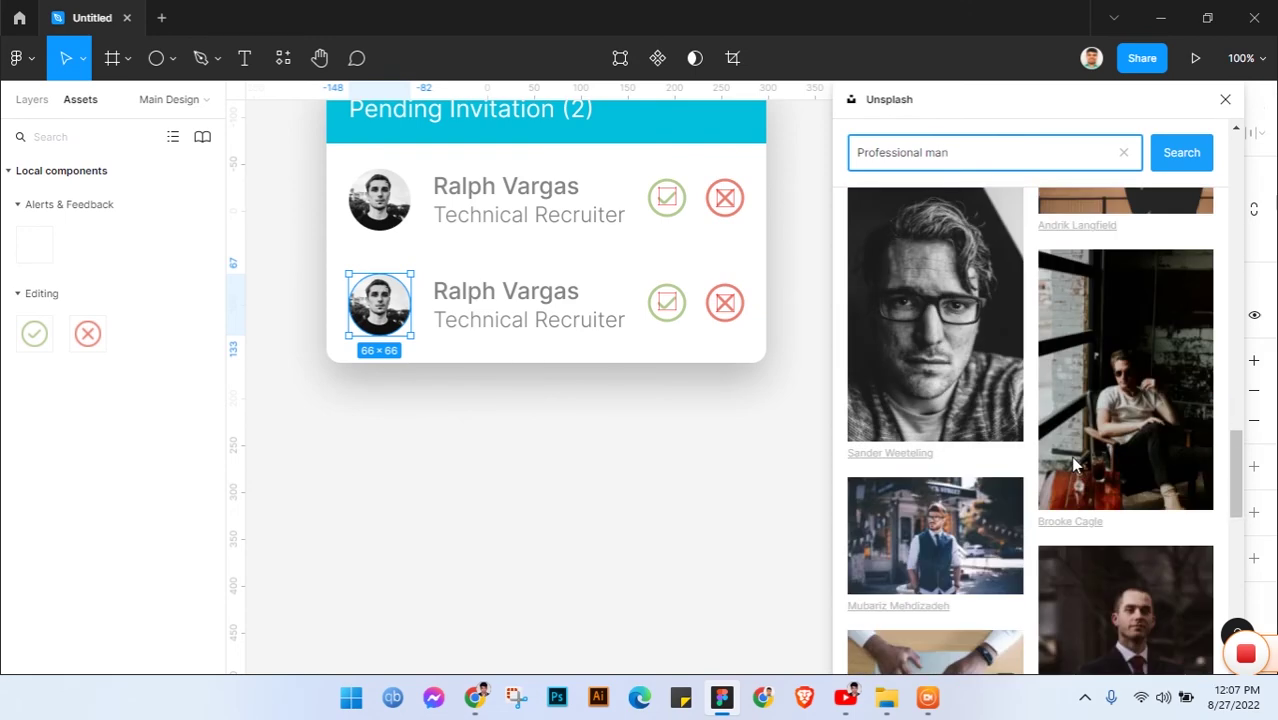
pyautogui.scroll(-3, 1046, 439)
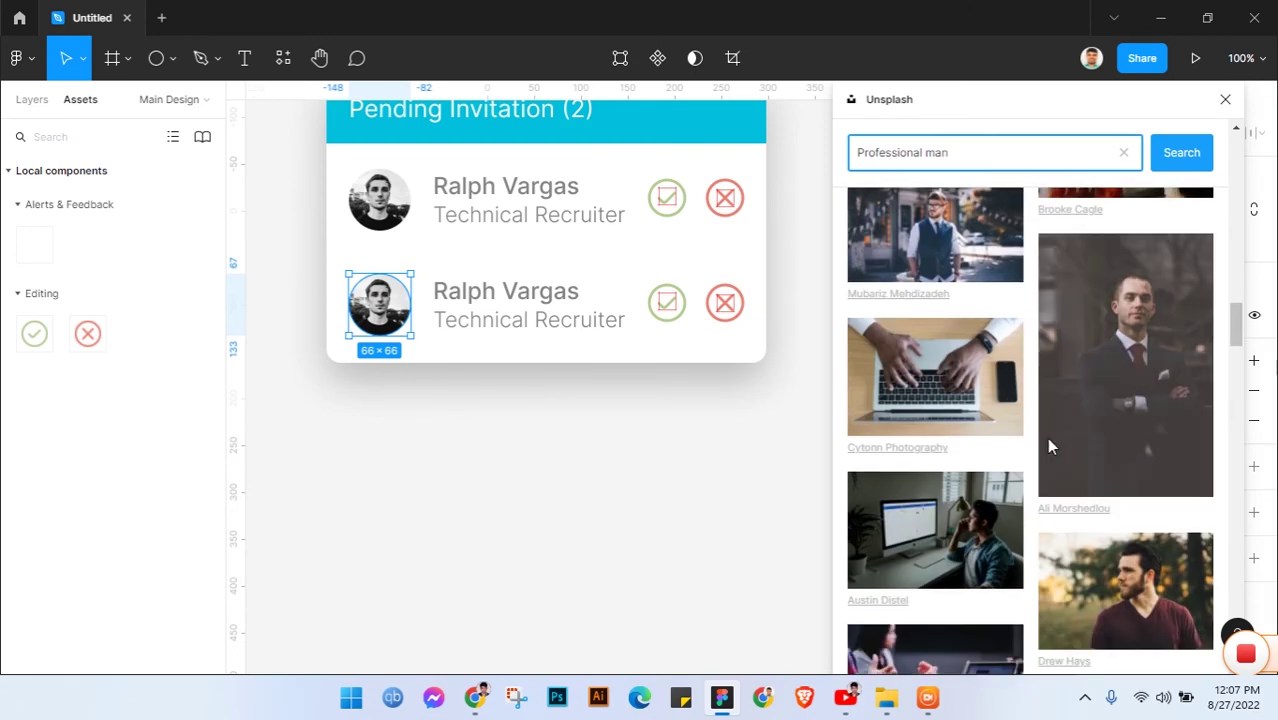
pyautogui.scroll(-2, 1046, 437)
pyautogui.scroll(-3, 1085, 415)
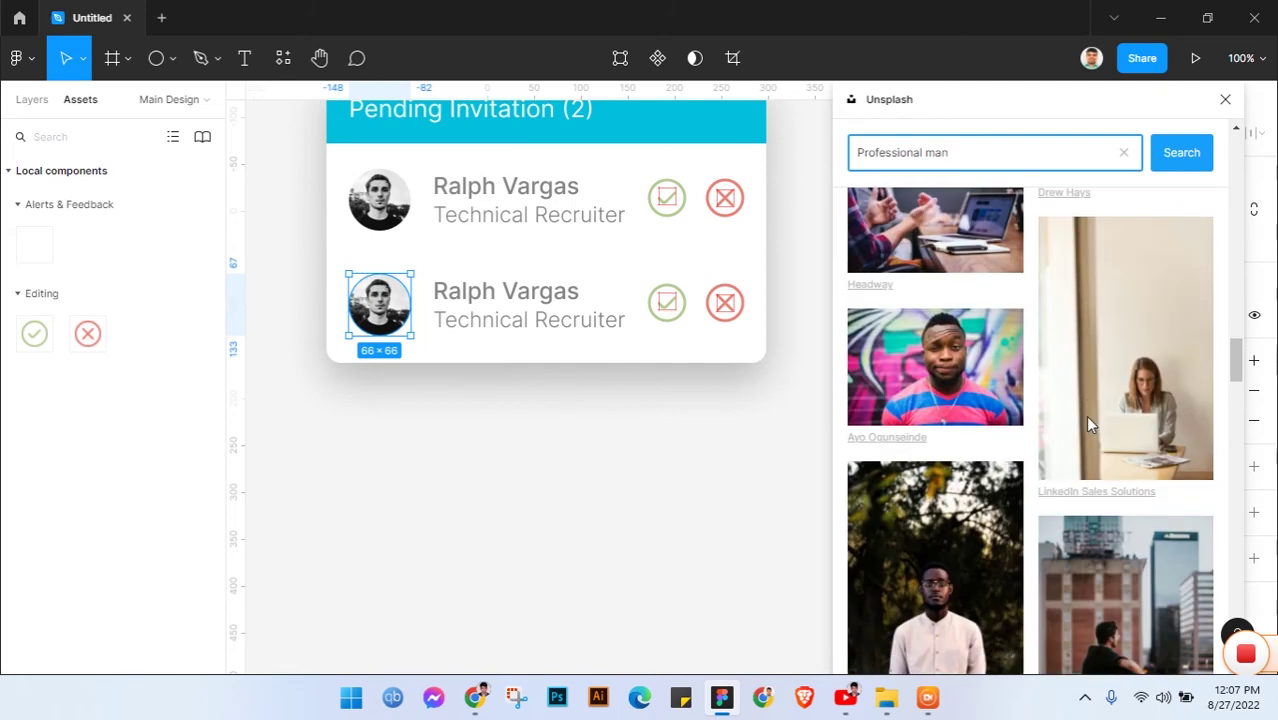
pyautogui.click(963, 370)
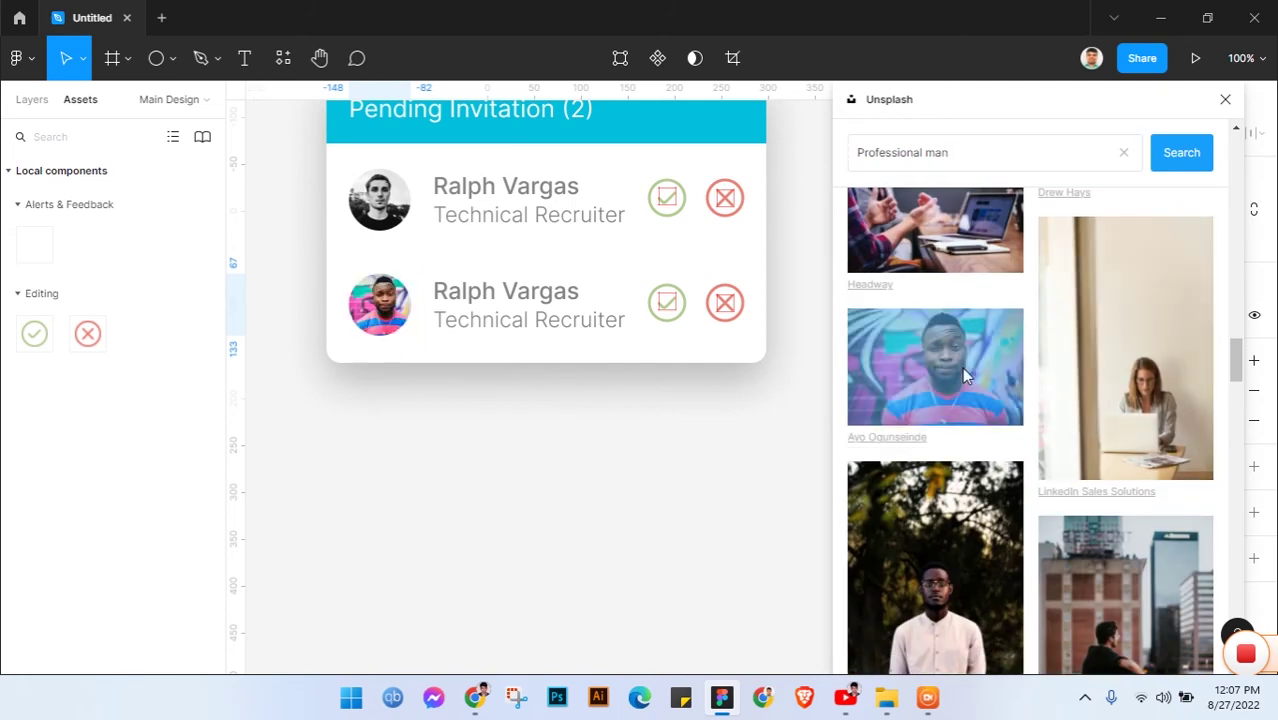
pyautogui.click(710, 508)
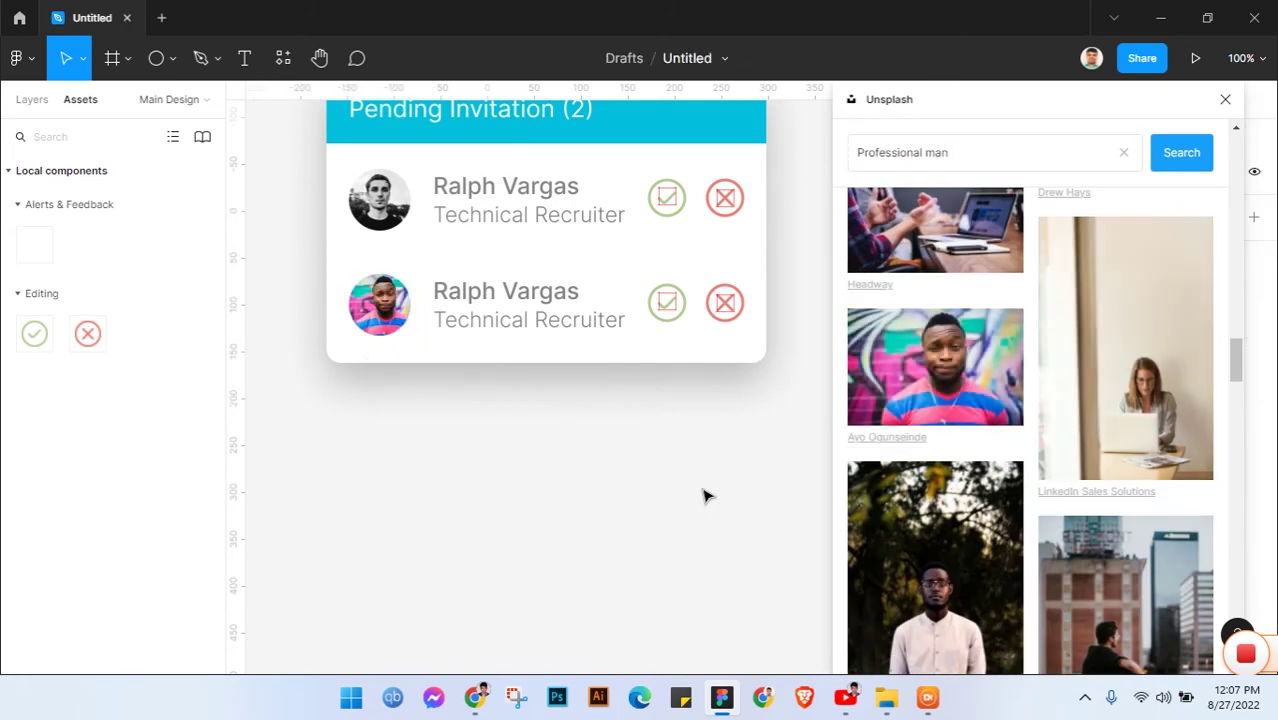
pyautogui.click(1225, 99)
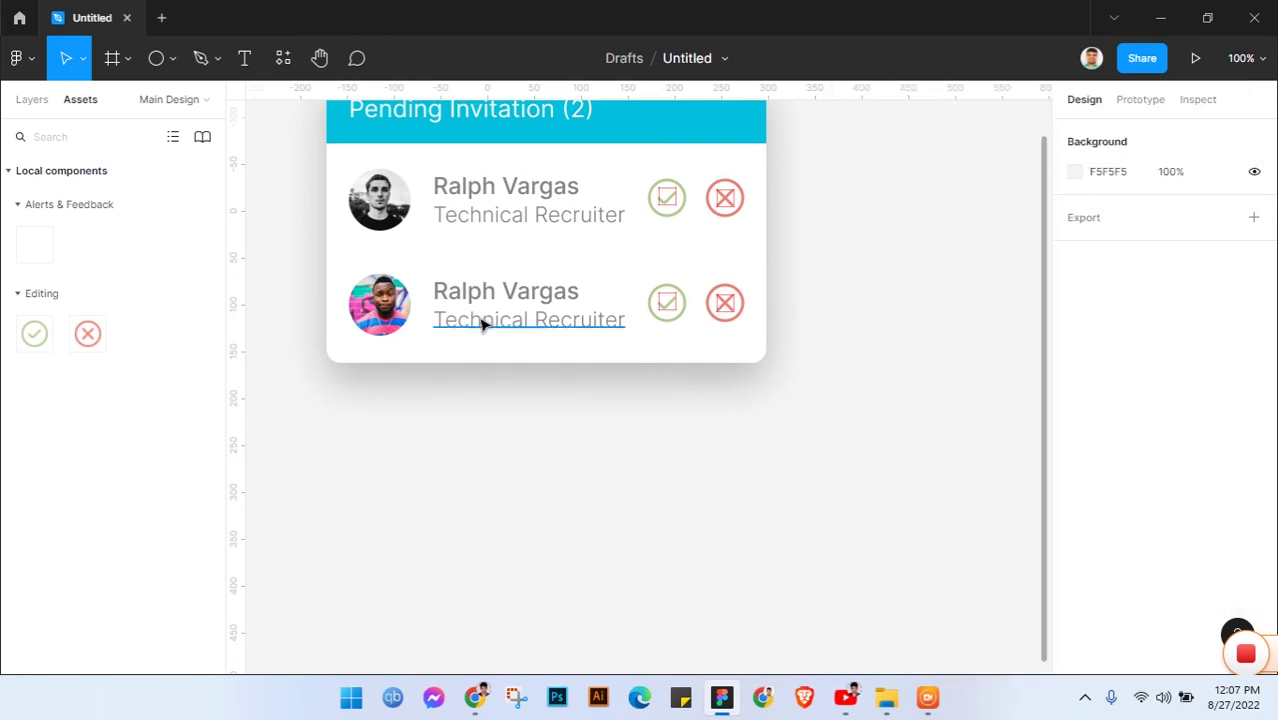
# - Retype the second row with the second invitee's name and title 'Sr. Net Developer'
pyautogui.doubleClick(503, 290)
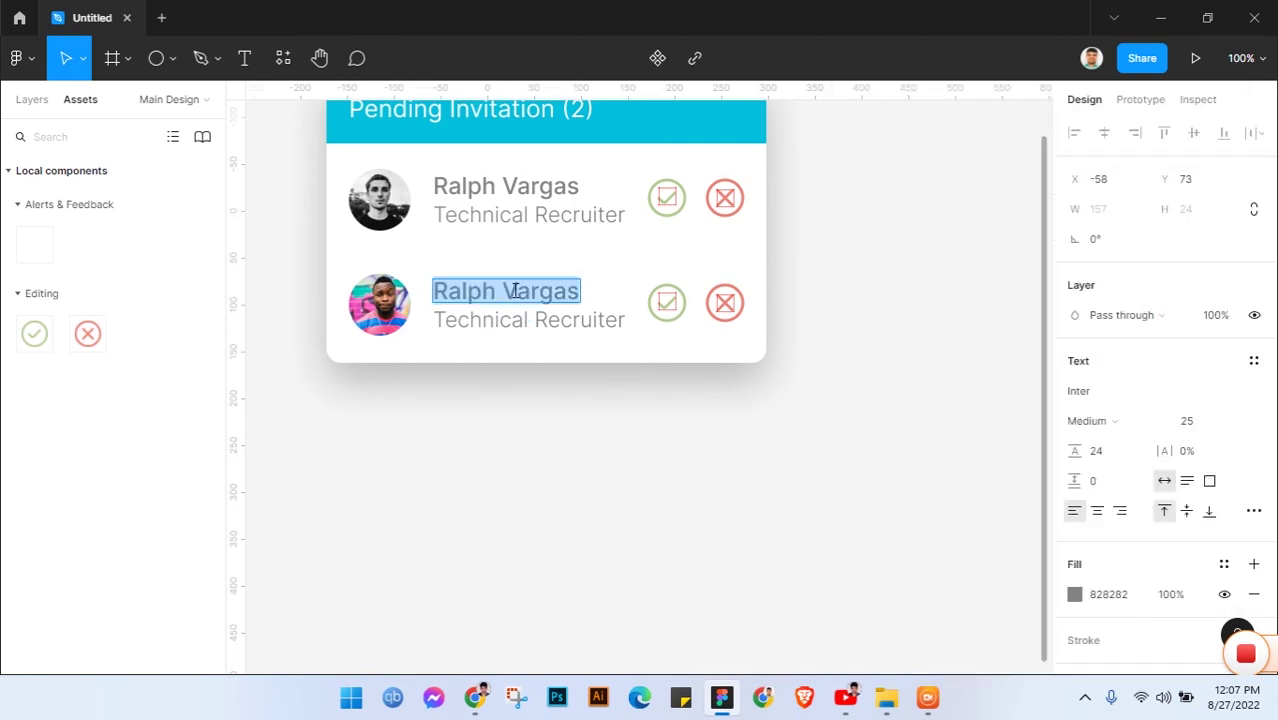
pyautogui.write('Ky')
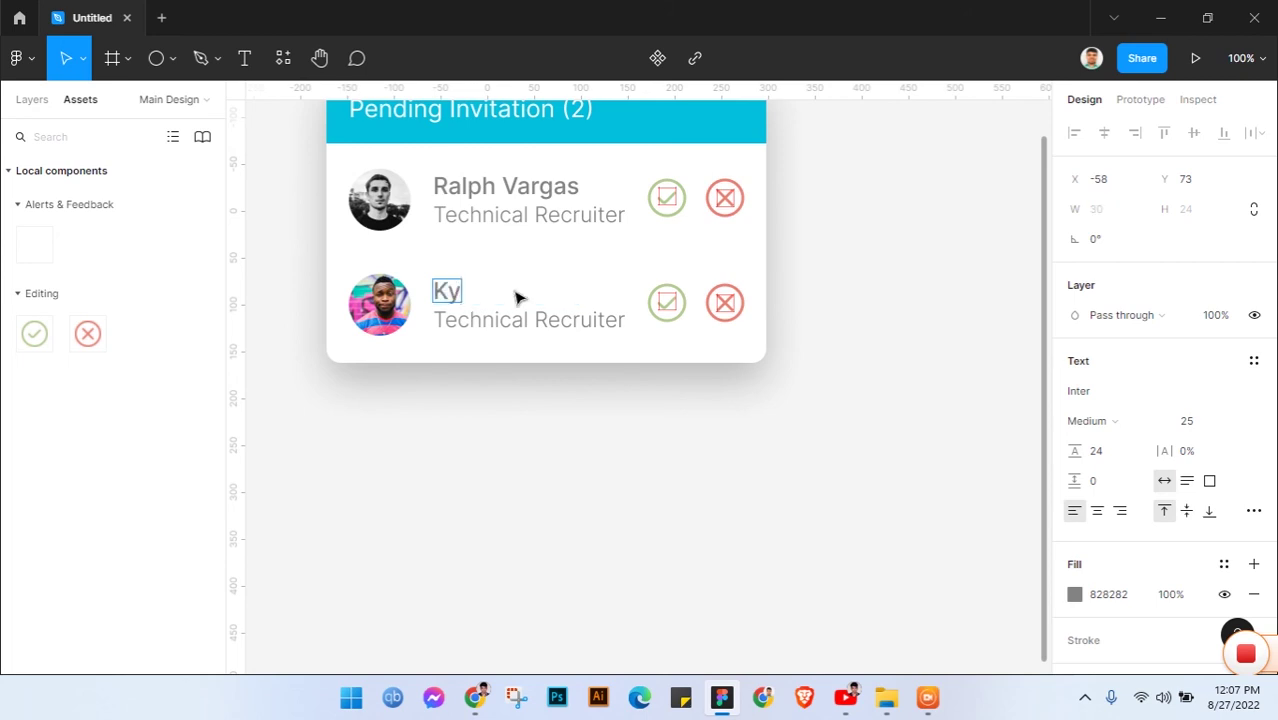
pyautogui.write('le')
pyautogui.write(' Ruiz')
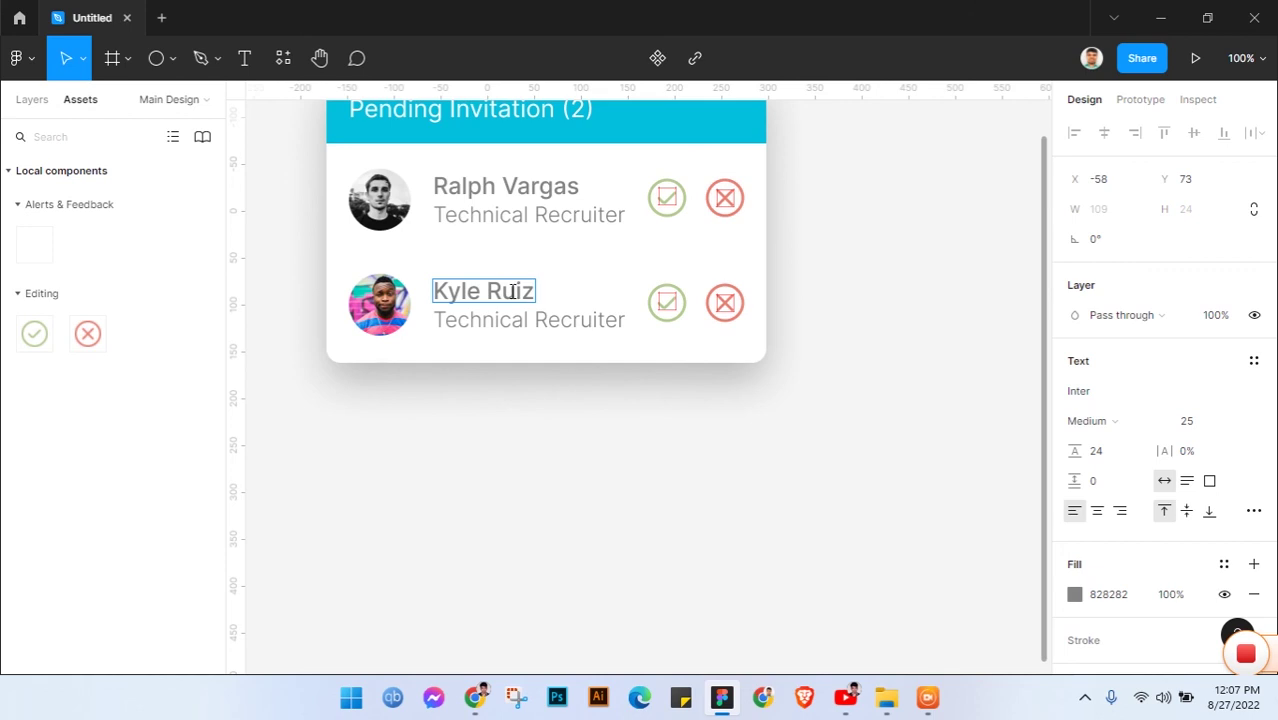
pyautogui.click(531, 320)
pyautogui.doubleClick(558, 320)
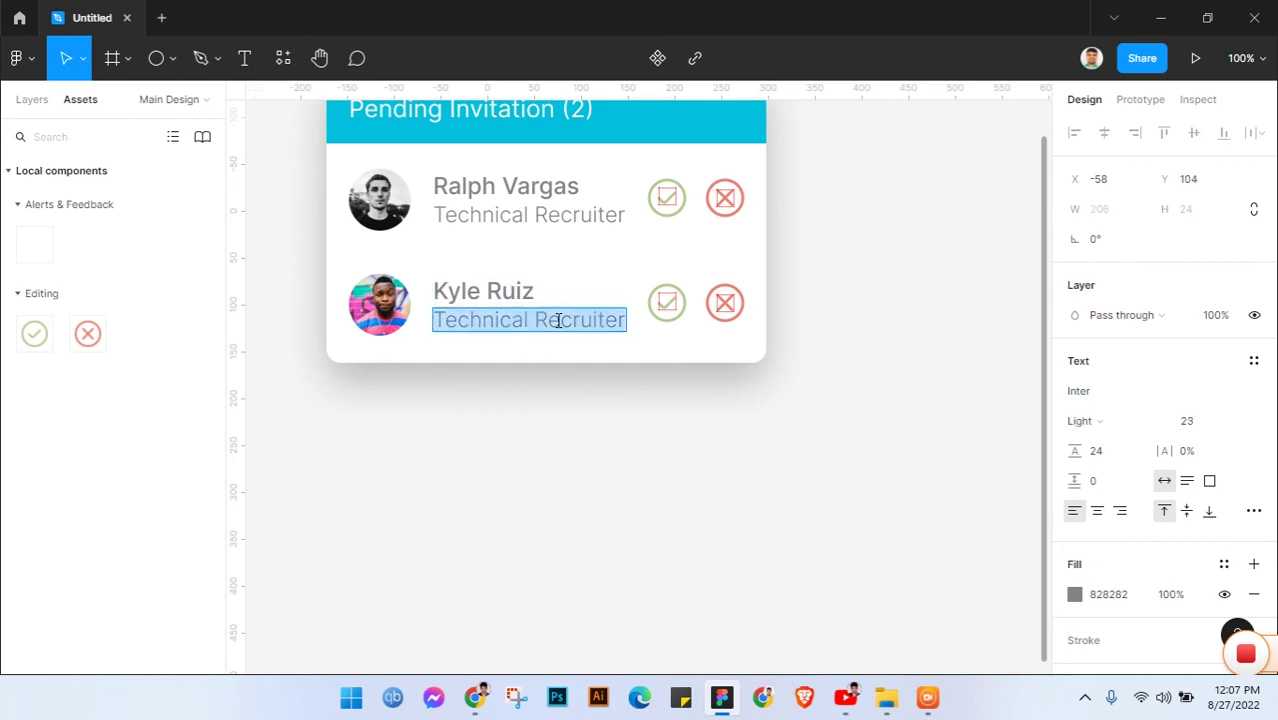
pyautogui.write('Sr')
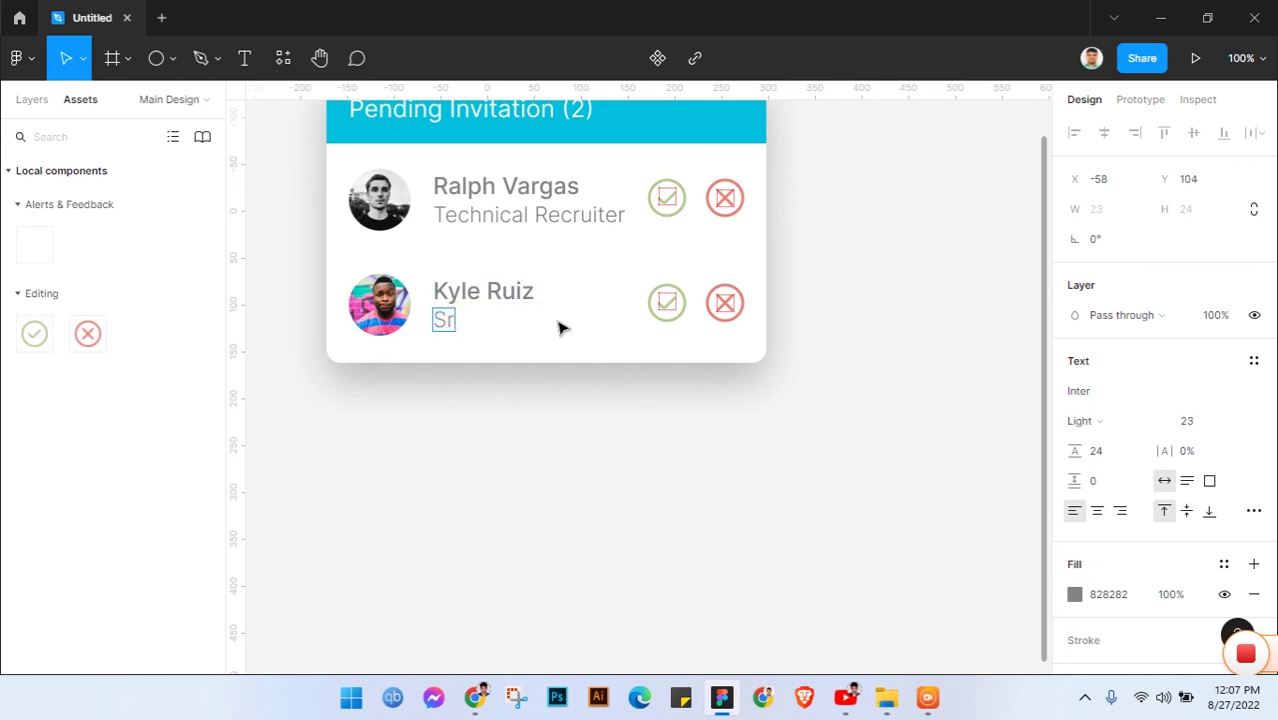
pyautogui.write('. N')
pyautogui.write('et Dev')
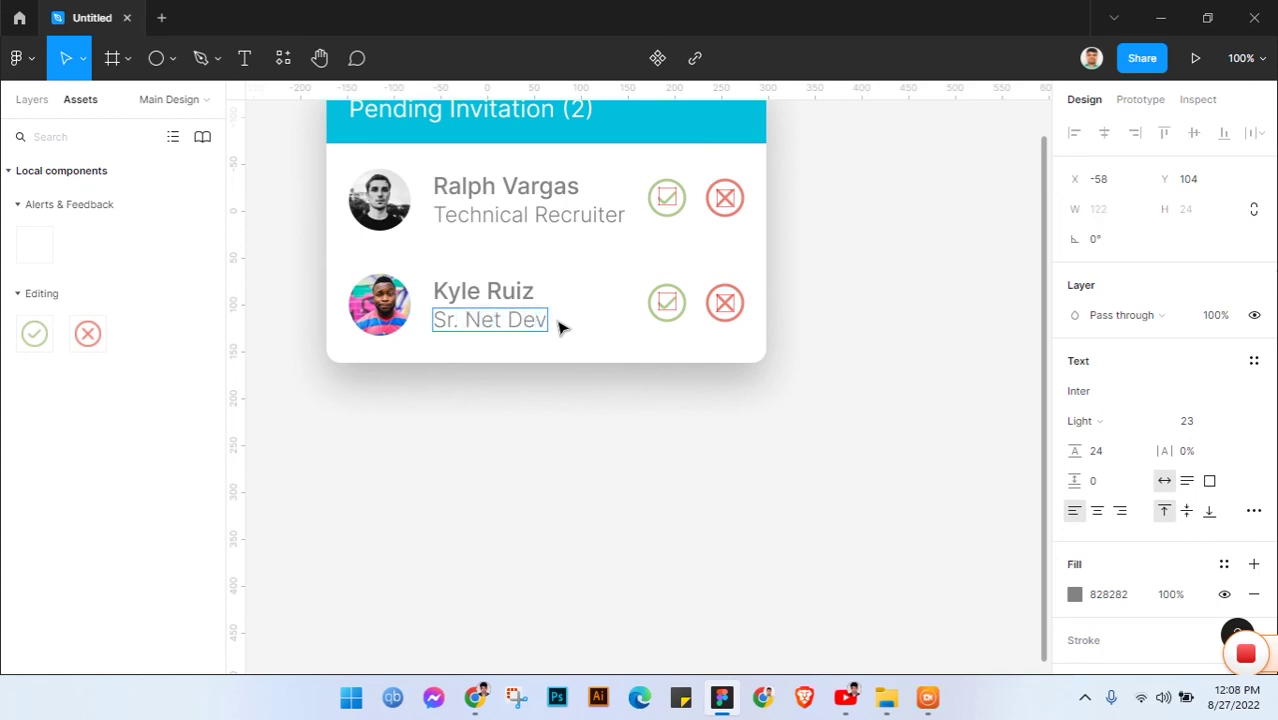
pyautogui.write('eloper')
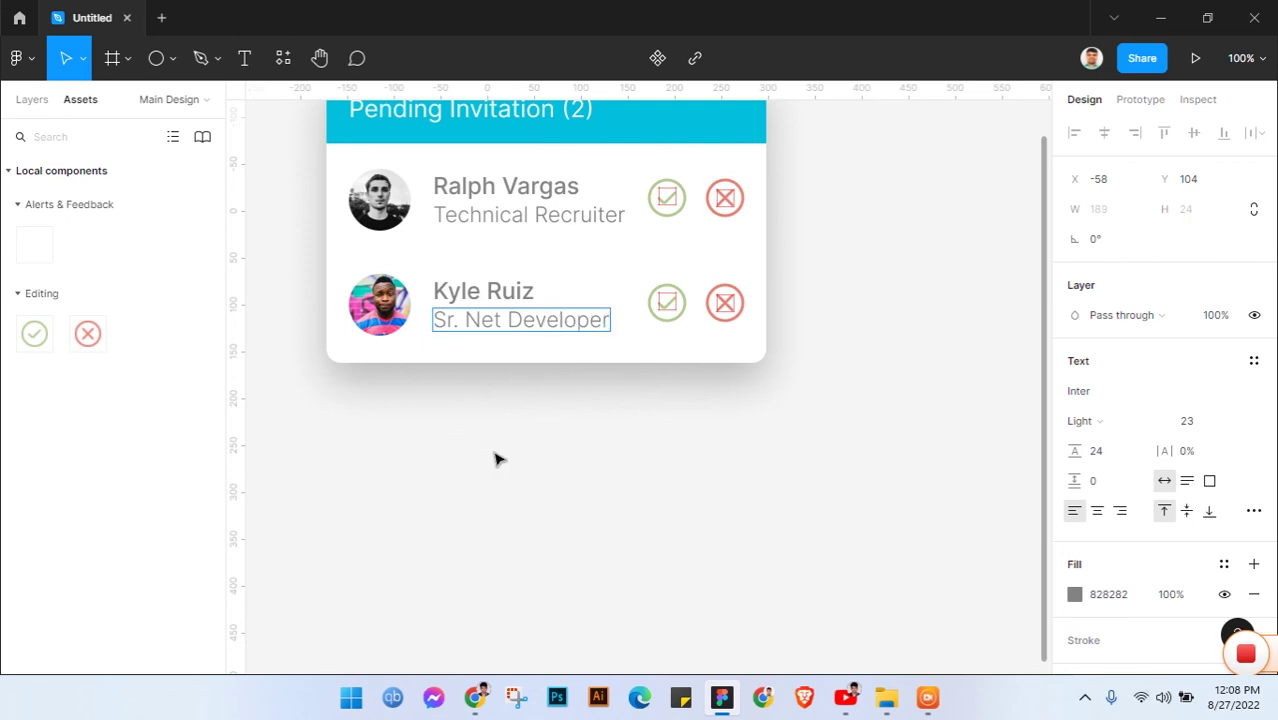
pyautogui.press('Escape')
pyautogui.scroll(2, 850, 377)
pyautogui.click(850, 377)
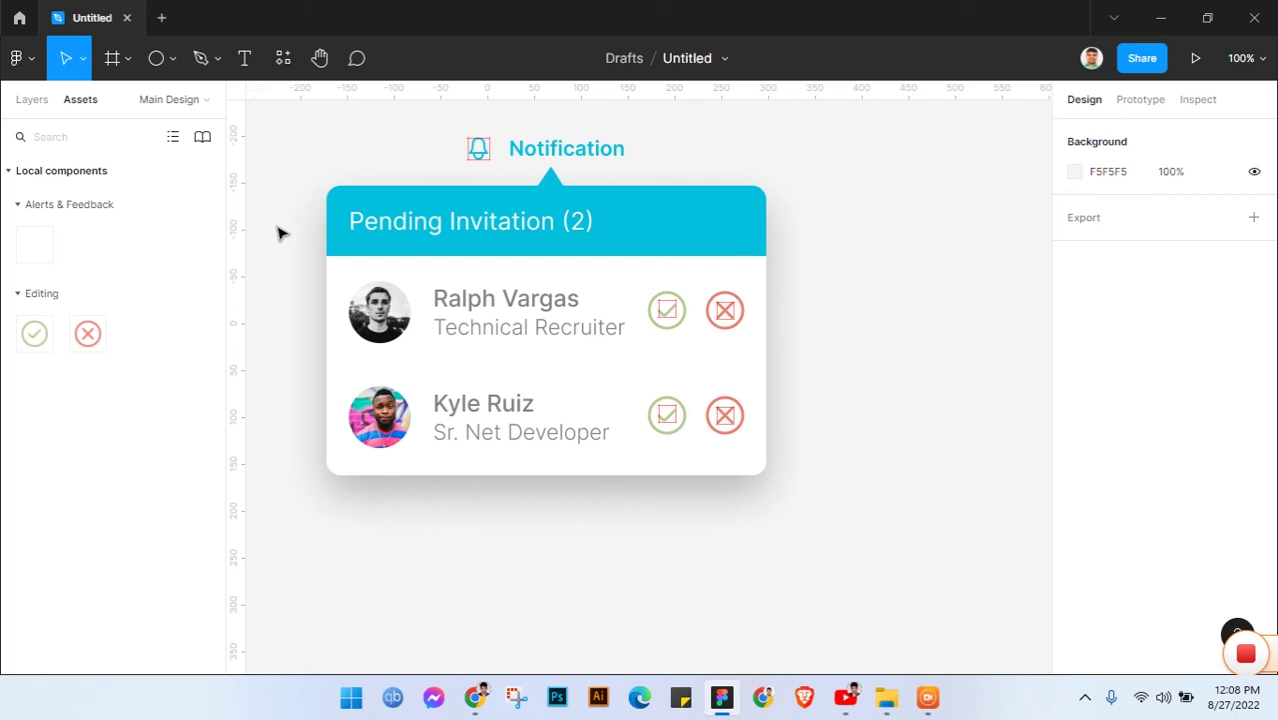
# - Draw a horizontal Pen line across the card between the two invitation rows
pyautogui.click(198, 59)
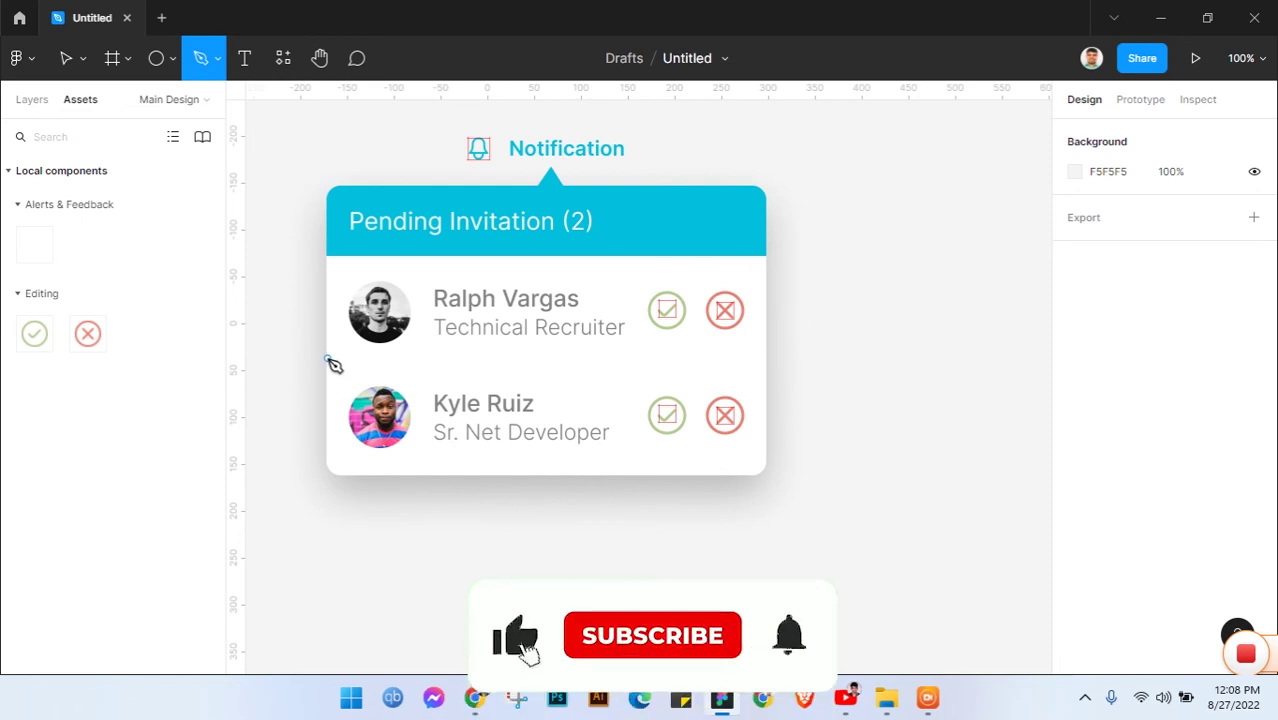
pyautogui.click(328, 361)
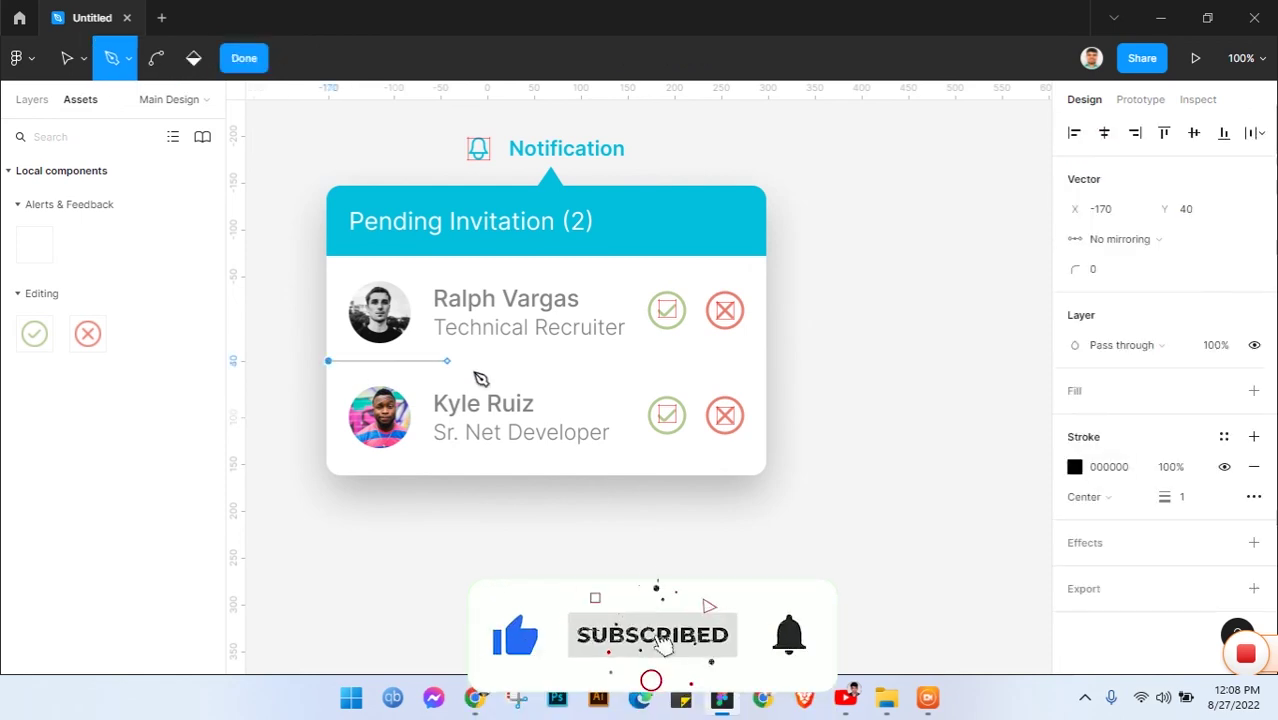
pyautogui.click(714, 361)
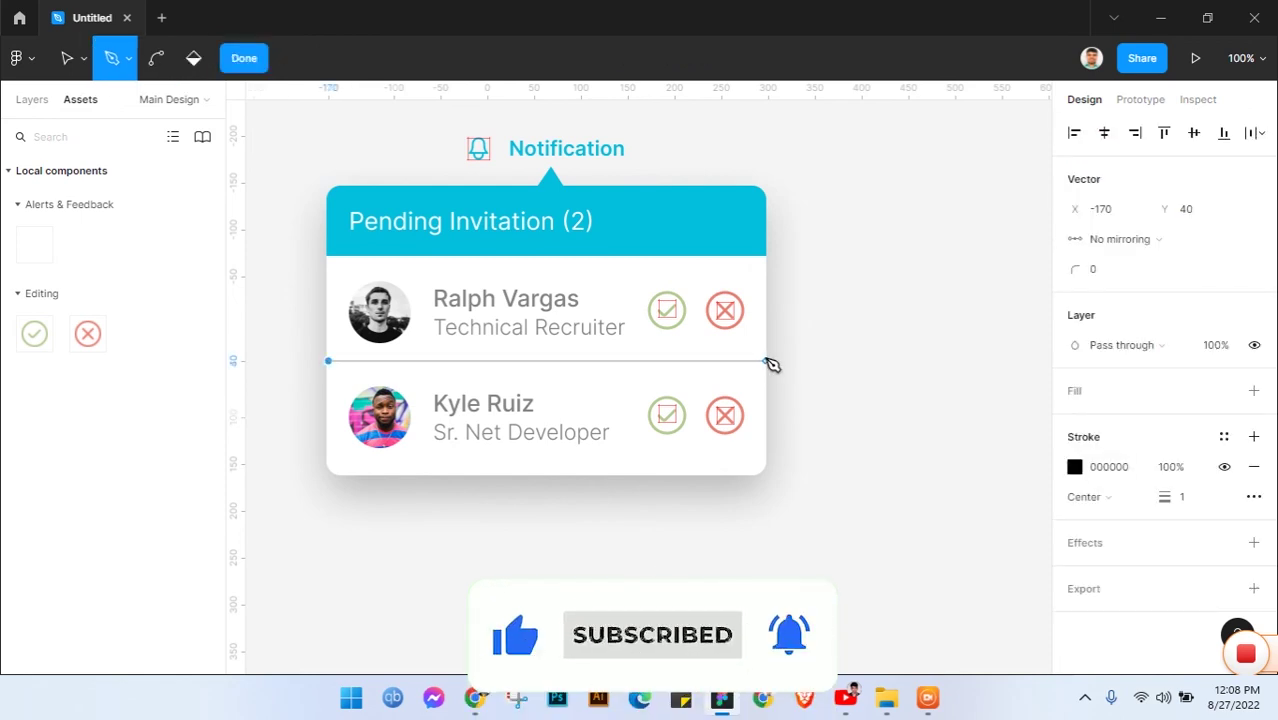
pyautogui.click(764, 362)
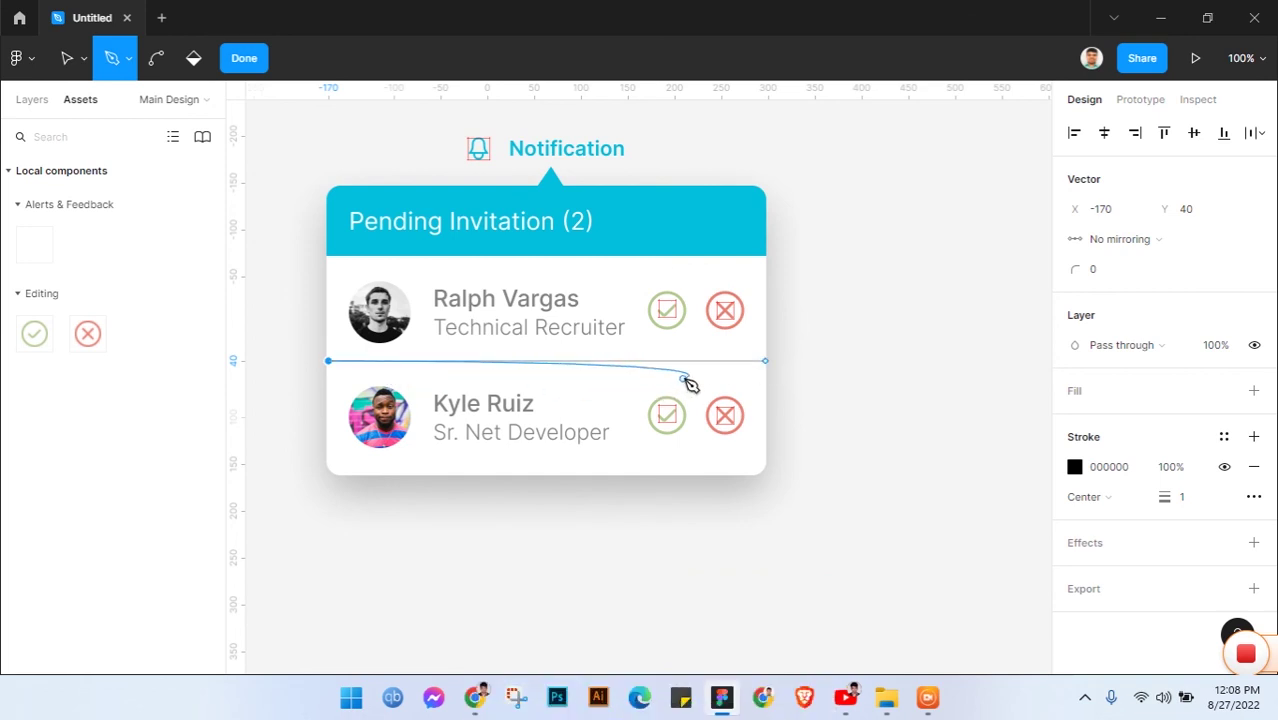
pyautogui.hotkey('ctrl', 'z')
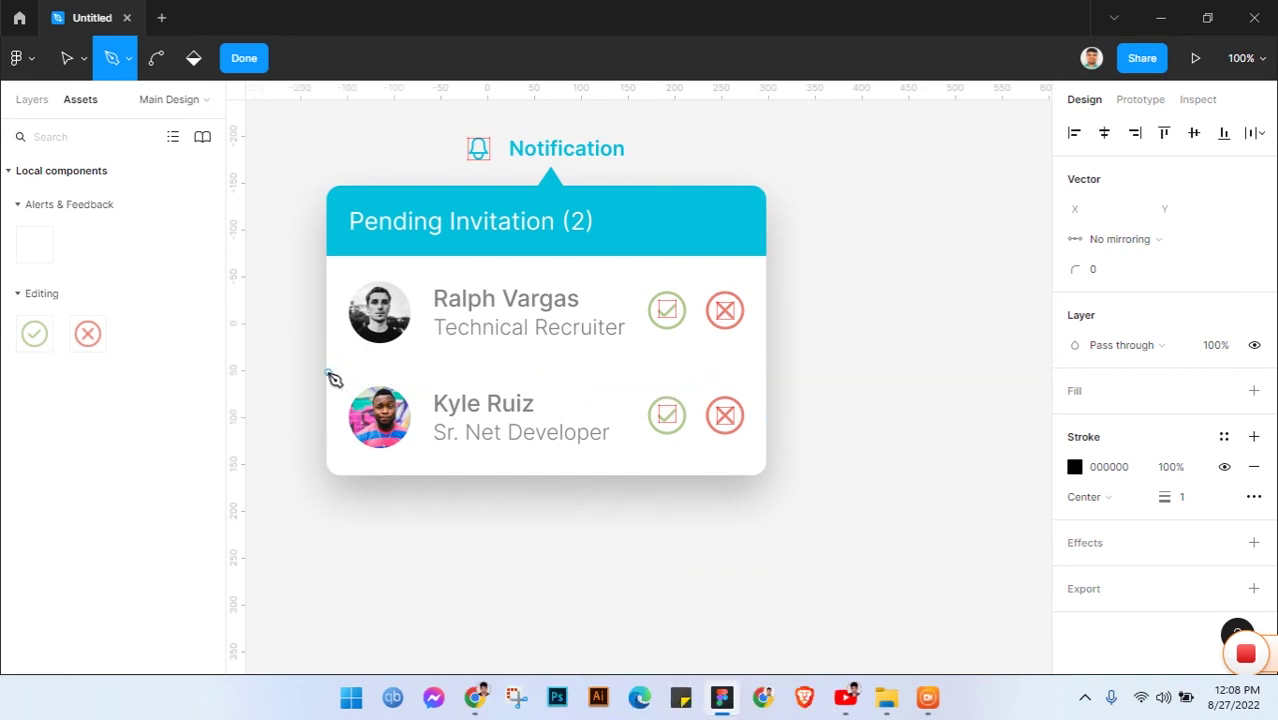
pyautogui.click(327, 366)
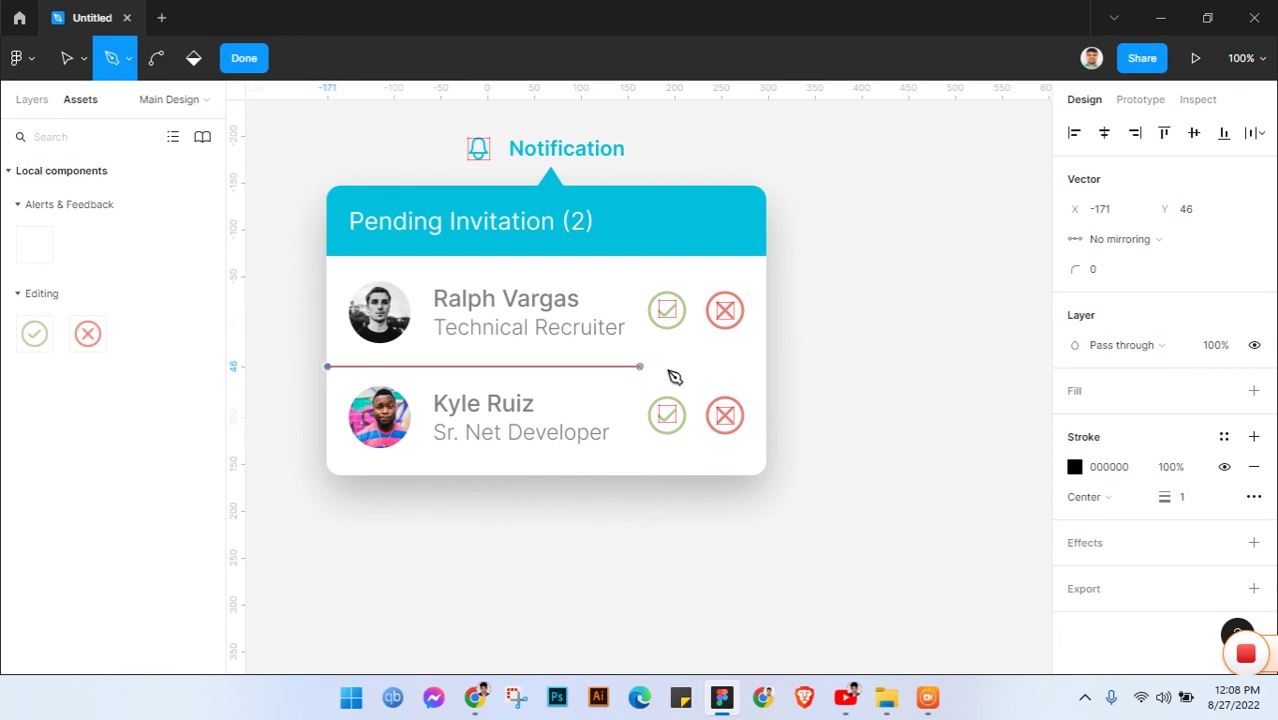
pyautogui.click(764, 367)
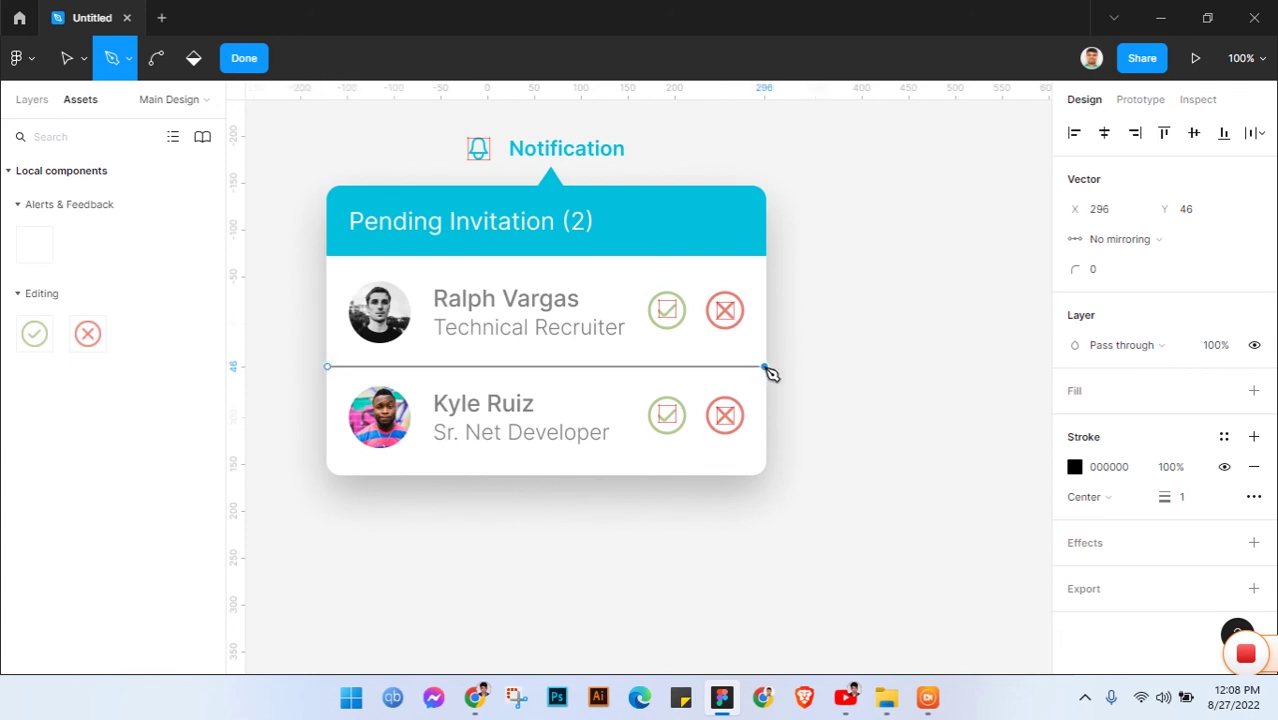
pyautogui.press('Escape')
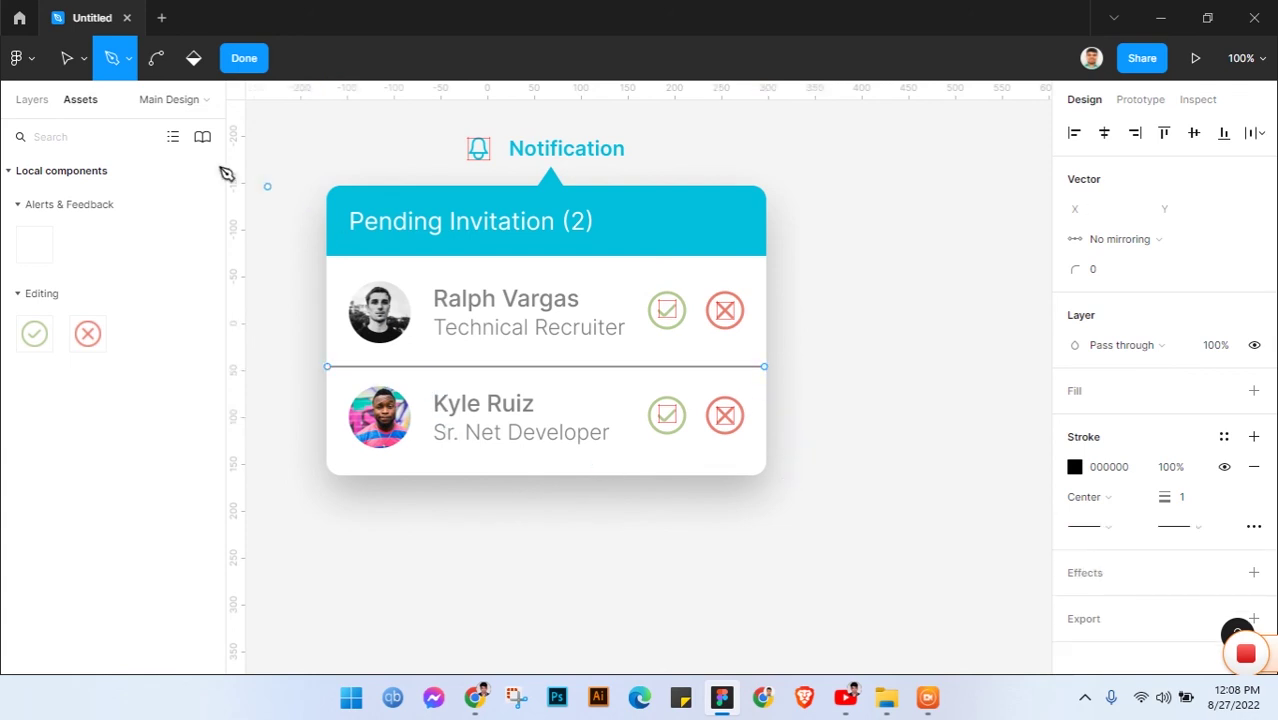
pyautogui.click(62, 66)
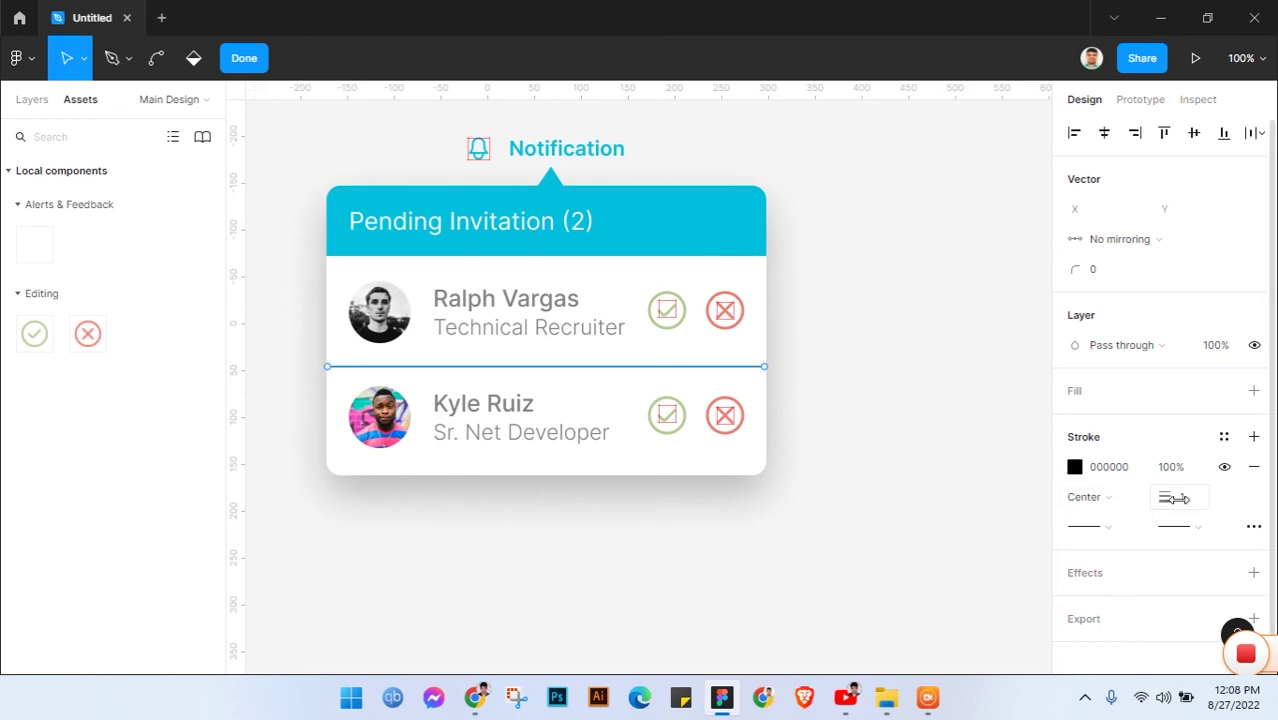
# - Give the divider line round end caps and a grey 818181 stroke colour
pyautogui.click(1100, 530)
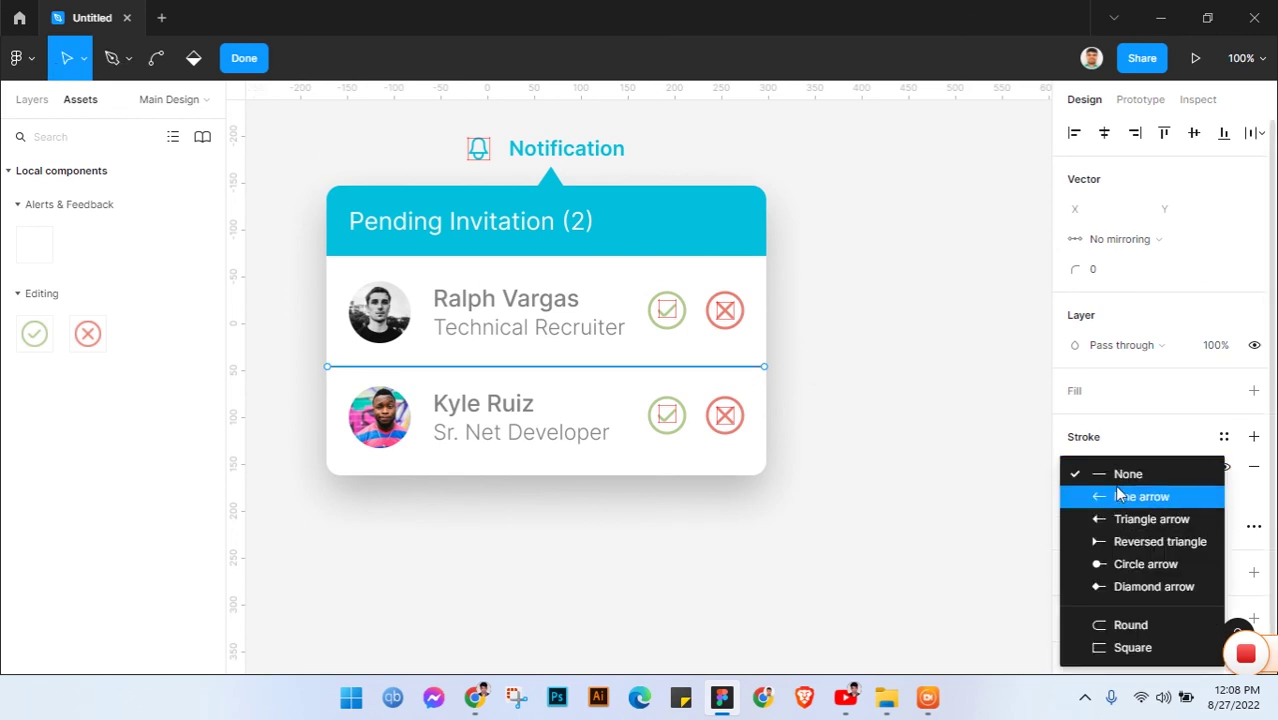
pyautogui.click(1118, 625)
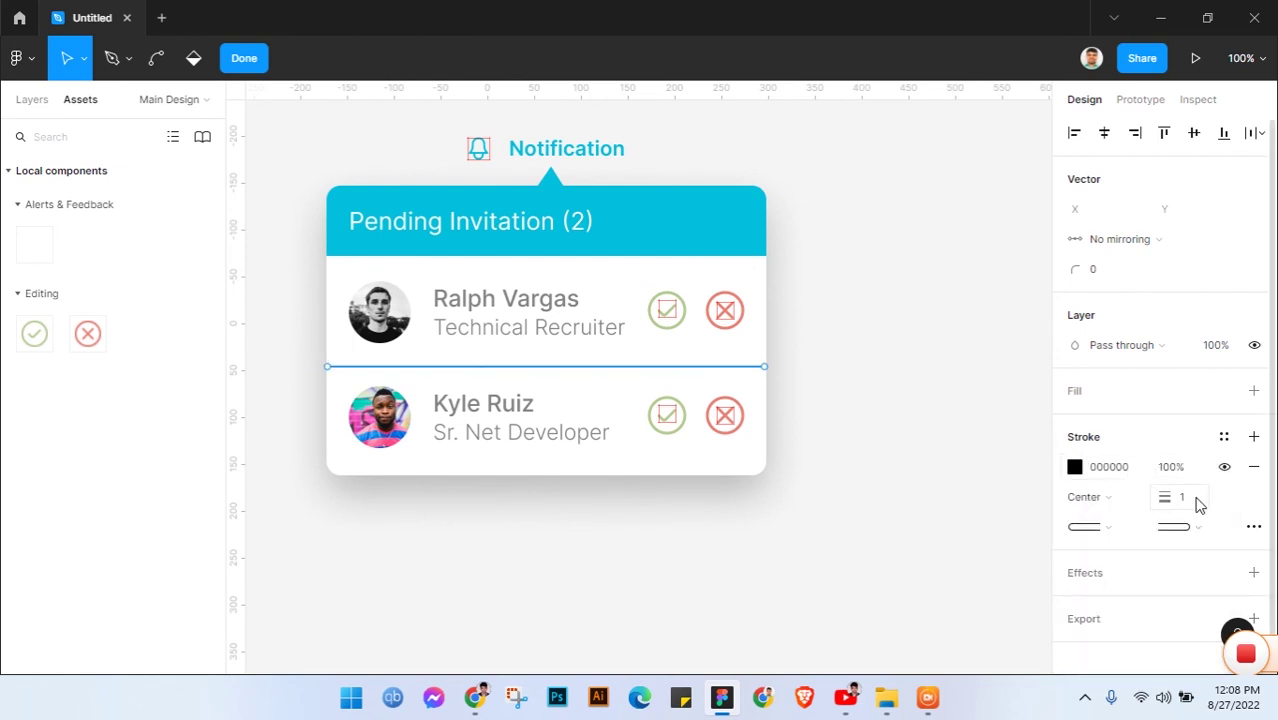
pyautogui.click(1120, 470)
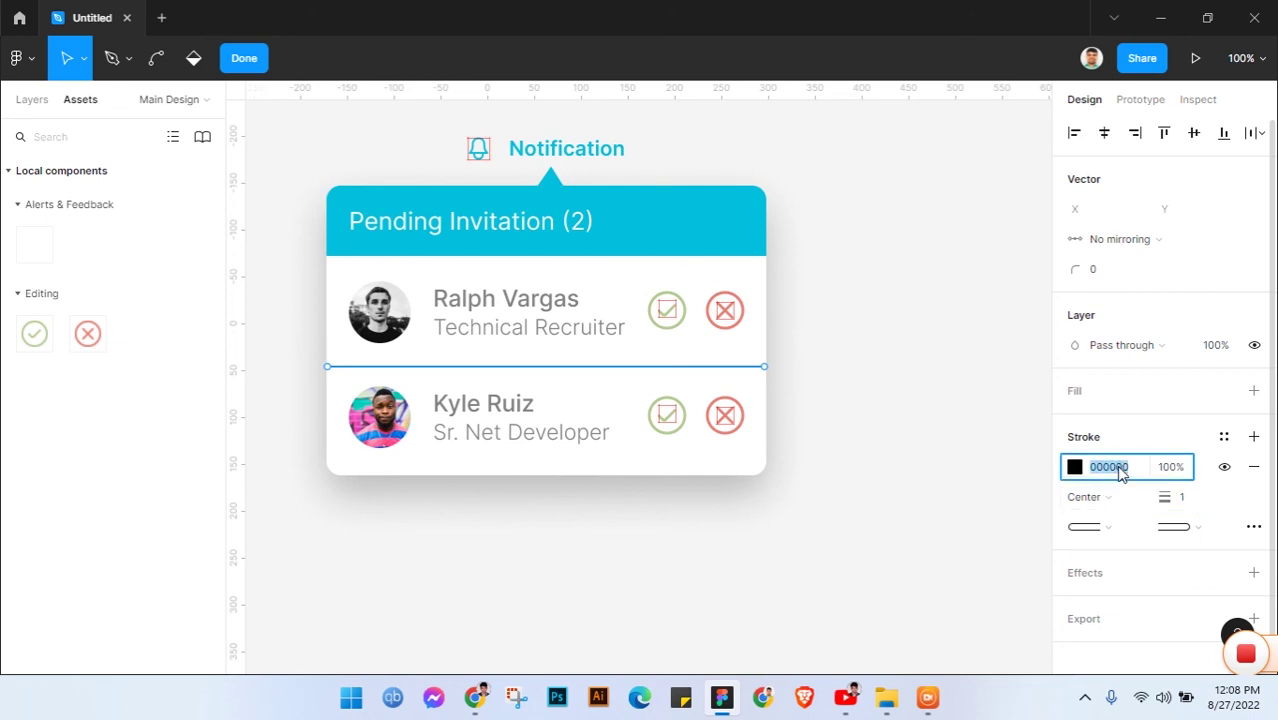
pyautogui.write('818181')
pyautogui.press('Return')
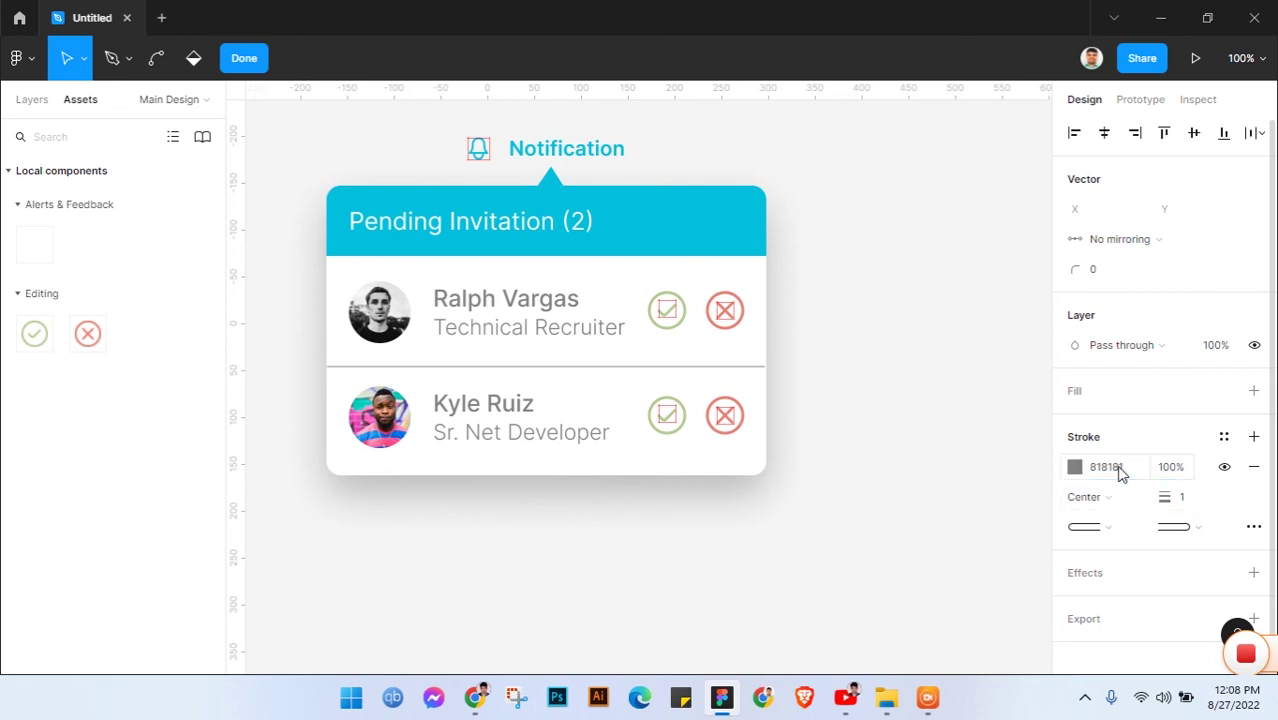
# - Zoom in and drag the divider's right end point out to the card edge
pyautogui.scroll(2, 736, 383)
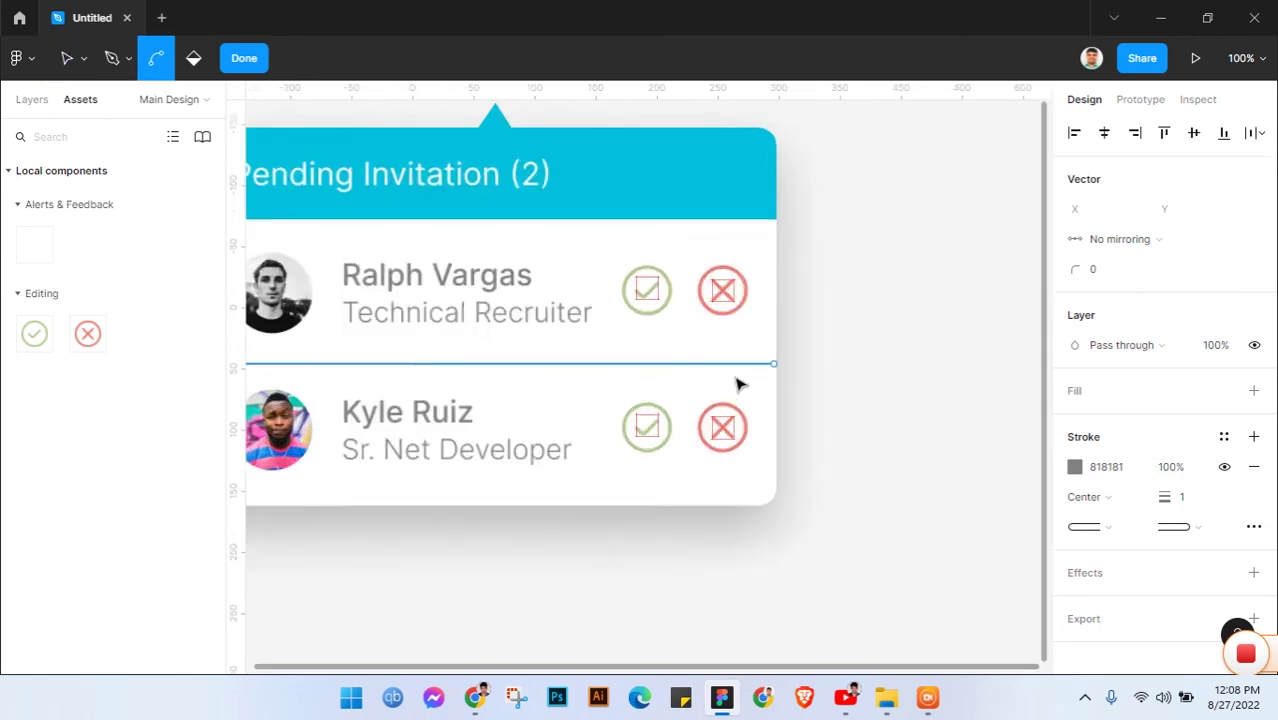
pyautogui.scroll(3, 736, 385)
pyautogui.scroll(5, 822, 354)
pyautogui.scroll(8, 759, 394)
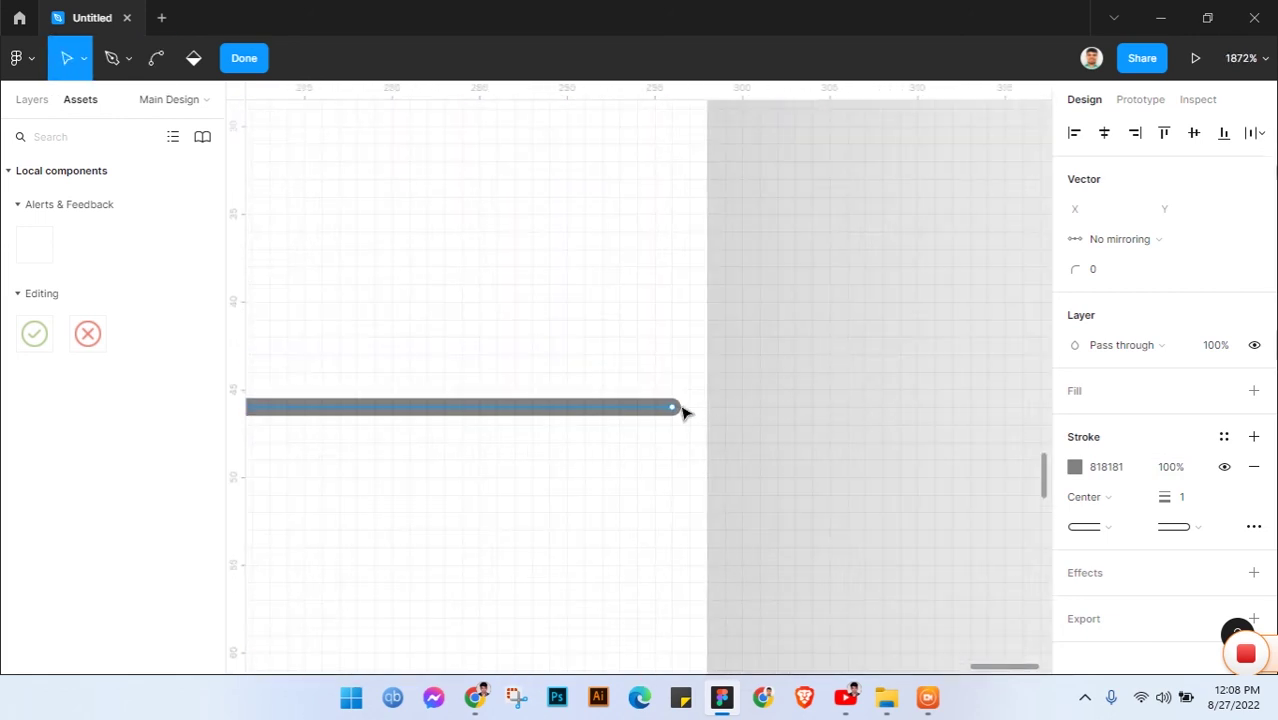
pyautogui.moveTo(676, 408); pyautogui.dragTo(710, 417)
pyautogui.click(780, 415)
# - Drag the divider's left end point slightly left to meet the card edge
pyautogui.scroll(-5, 830, 404)
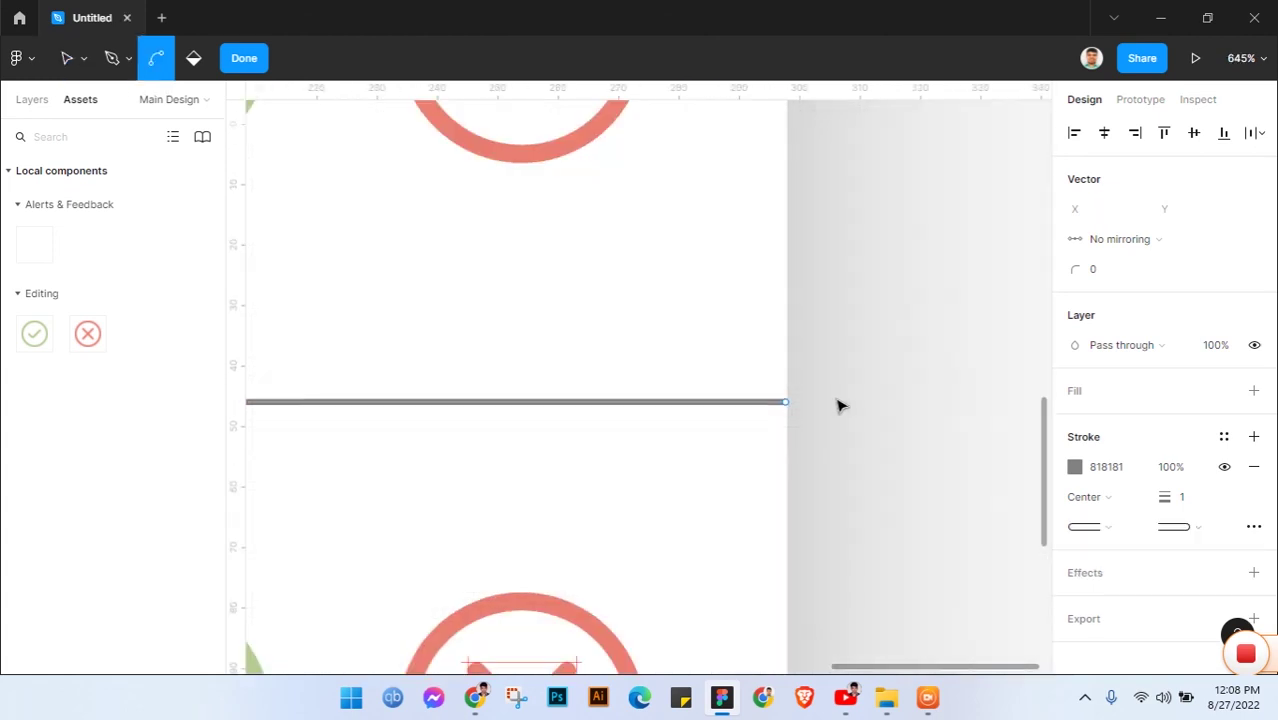
pyautogui.scroll(-3, 433, 390)
pyautogui.hscroll(-5, 433, 390)
pyautogui.hscroll(-5, 720, 394)
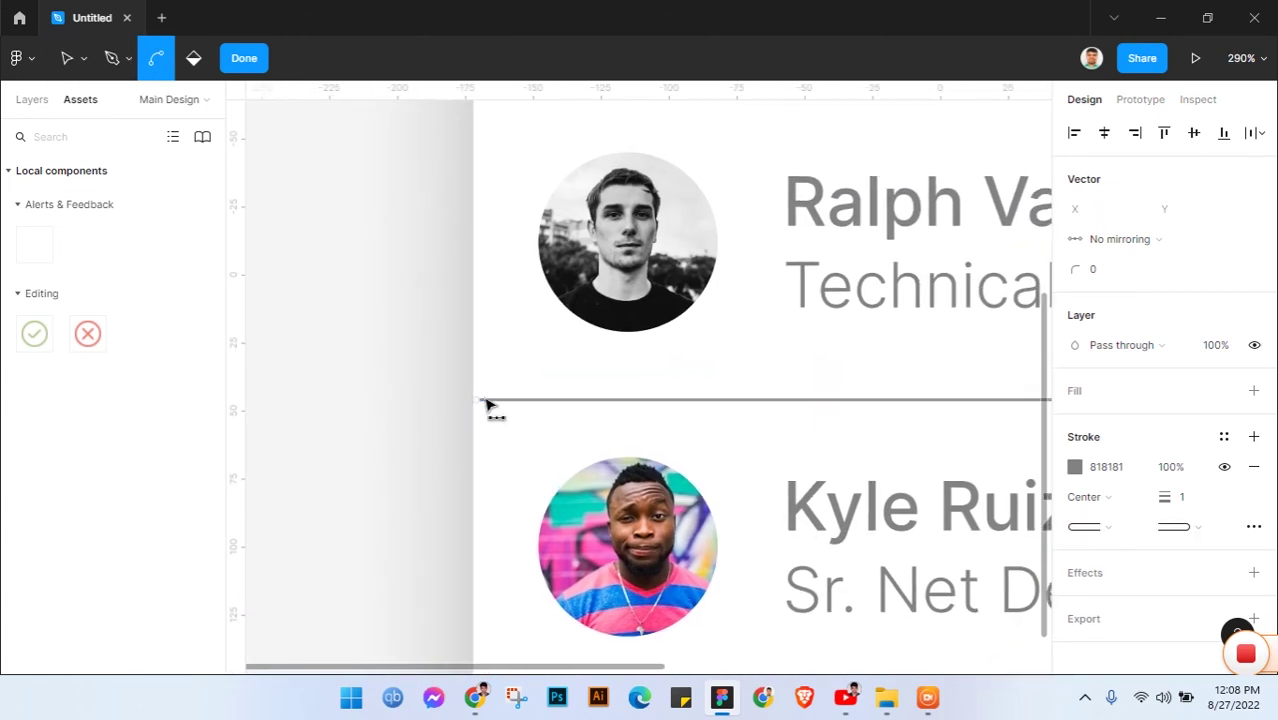
pyautogui.scroll(5, 487, 405)
pyautogui.scroll(5, 390, 450)
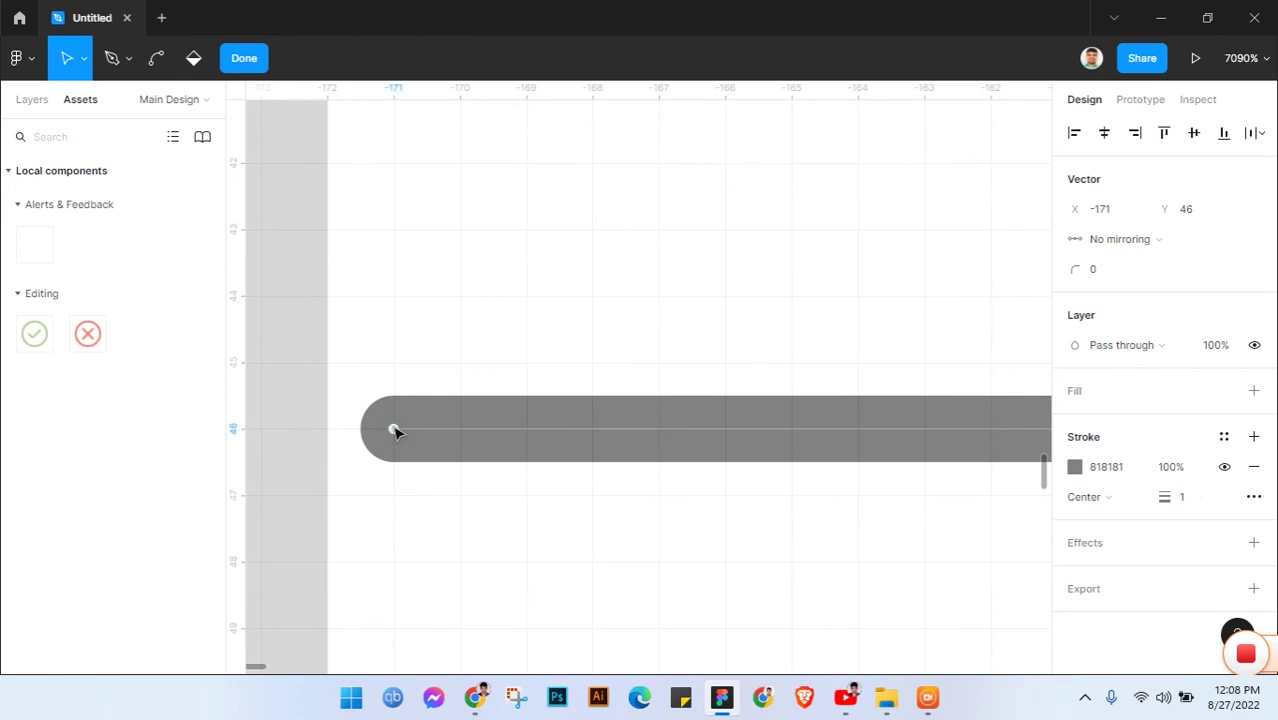
pyautogui.moveTo(393, 430); pyautogui.dragTo(361, 430)
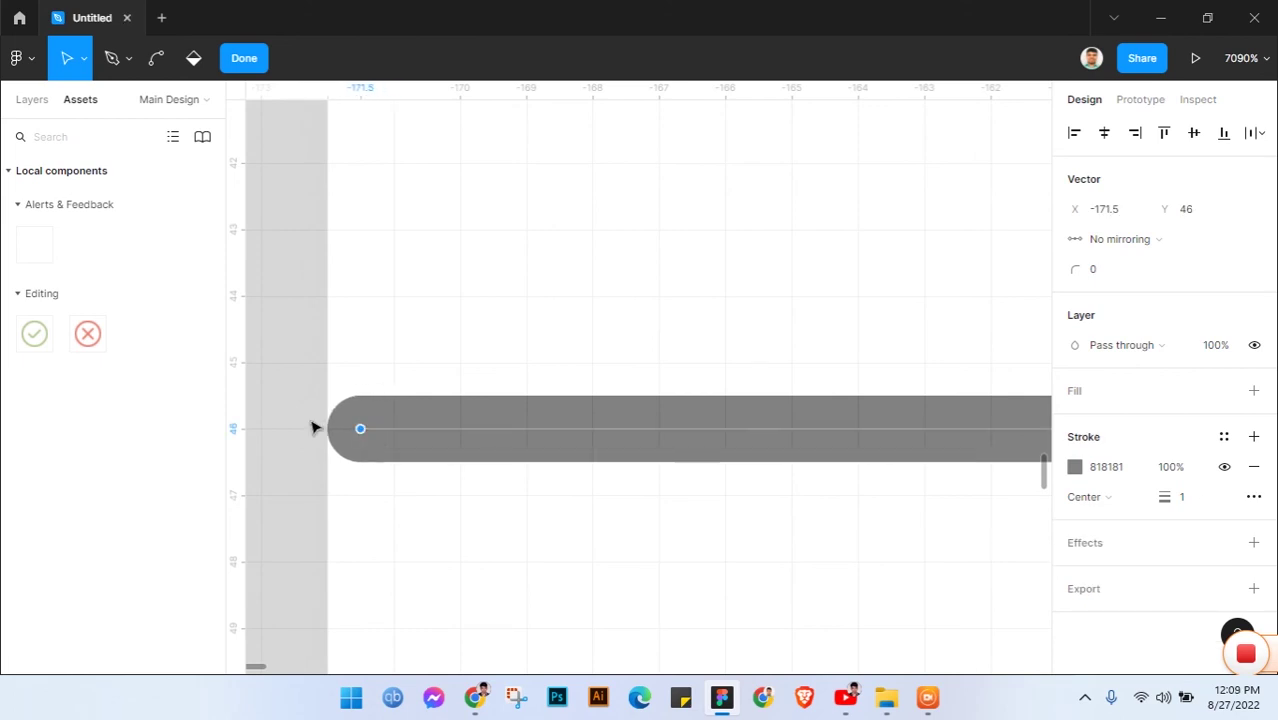
# - Pull the right end back in so the divider spans 469 wide, then exit line editing
pyautogui.scroll(-5, 419, 422)
pyautogui.scroll(-5, 416, 422)
pyautogui.hscroll(3, 533, 411)
pyautogui.hscroll(4, 351, 417)
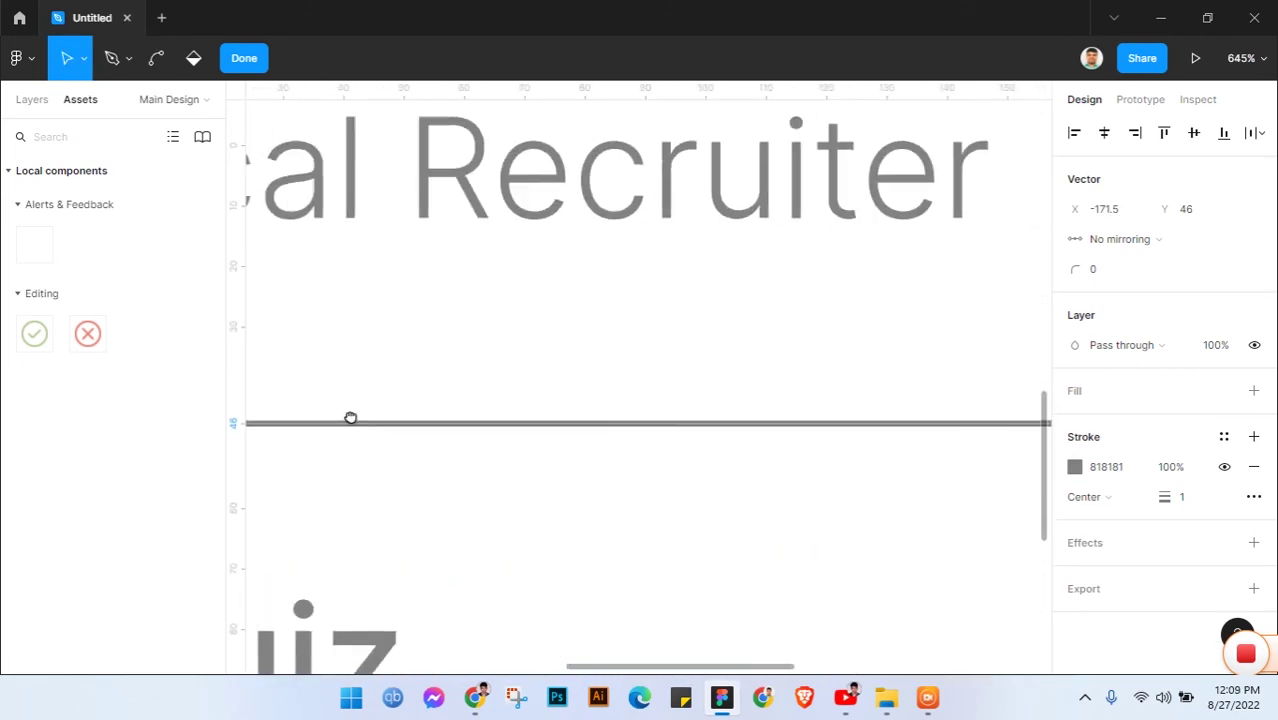
pyautogui.hscroll(2, 459, 434)
pyautogui.hscroll(2, 468, 434)
pyautogui.scroll(-3, 819, 433)
pyautogui.hscroll(2, 779, 456)
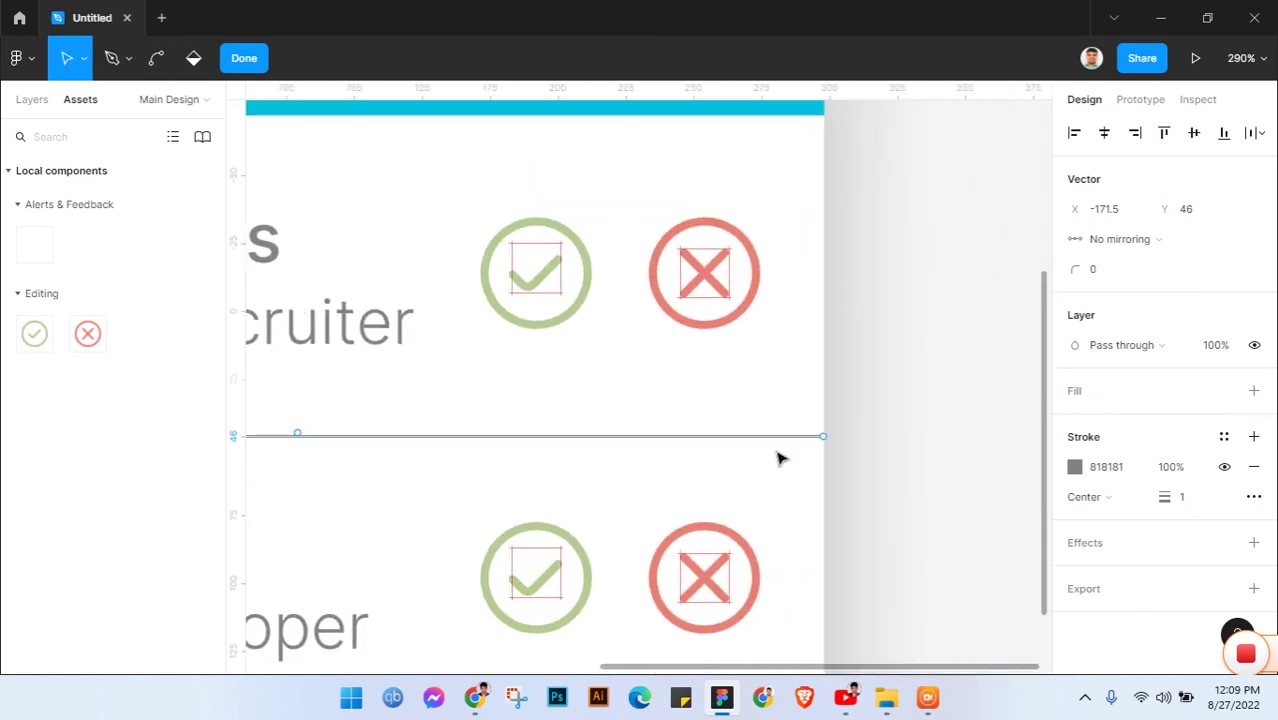
pyautogui.scroll(5, 856, 428)
pyautogui.scroll(3, 843, 483)
pyautogui.scroll(3, 790, 540)
pyautogui.scroll(1, 760, 420)
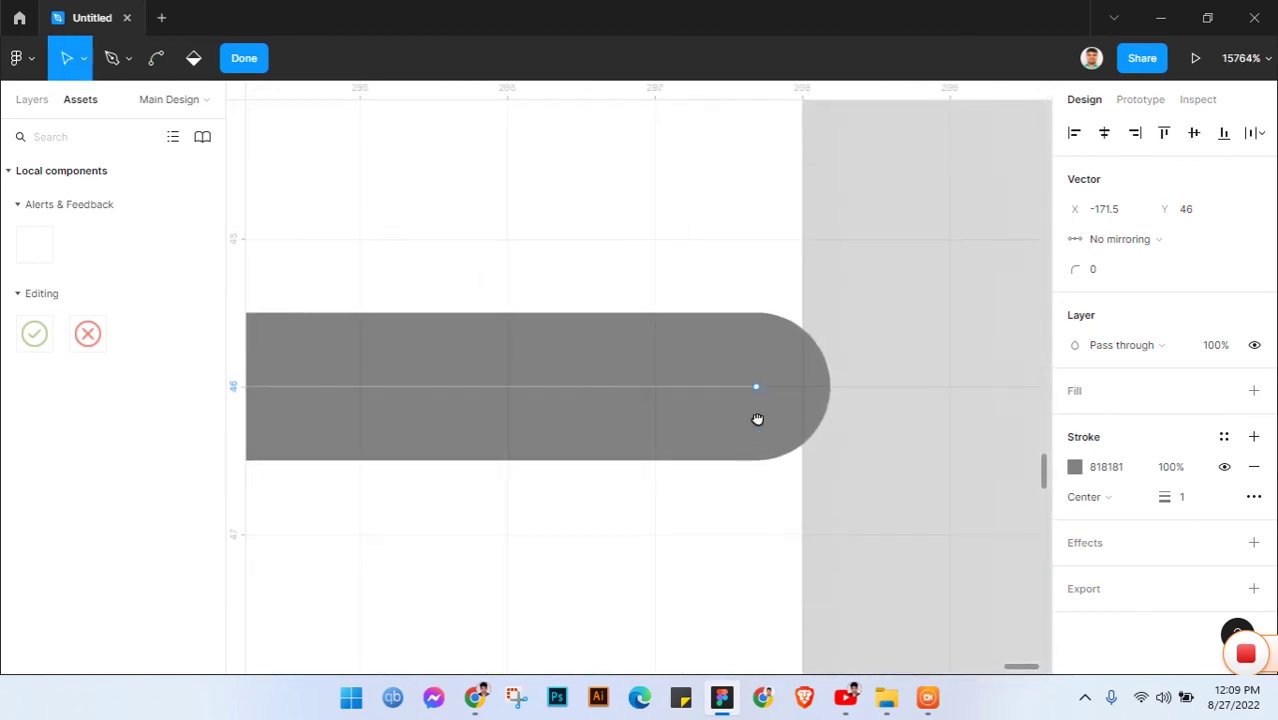
pyautogui.scroll(2, 762, 419)
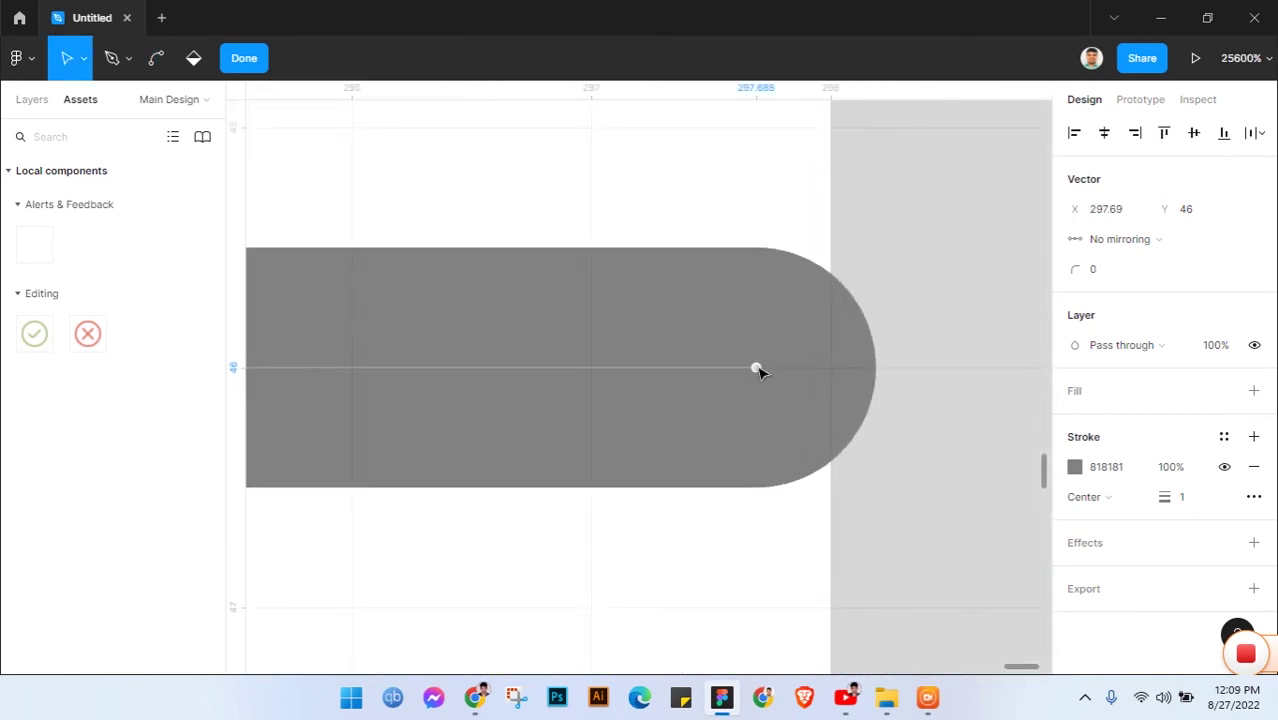
pyautogui.moveTo(758, 370); pyautogui.dragTo(711, 369)
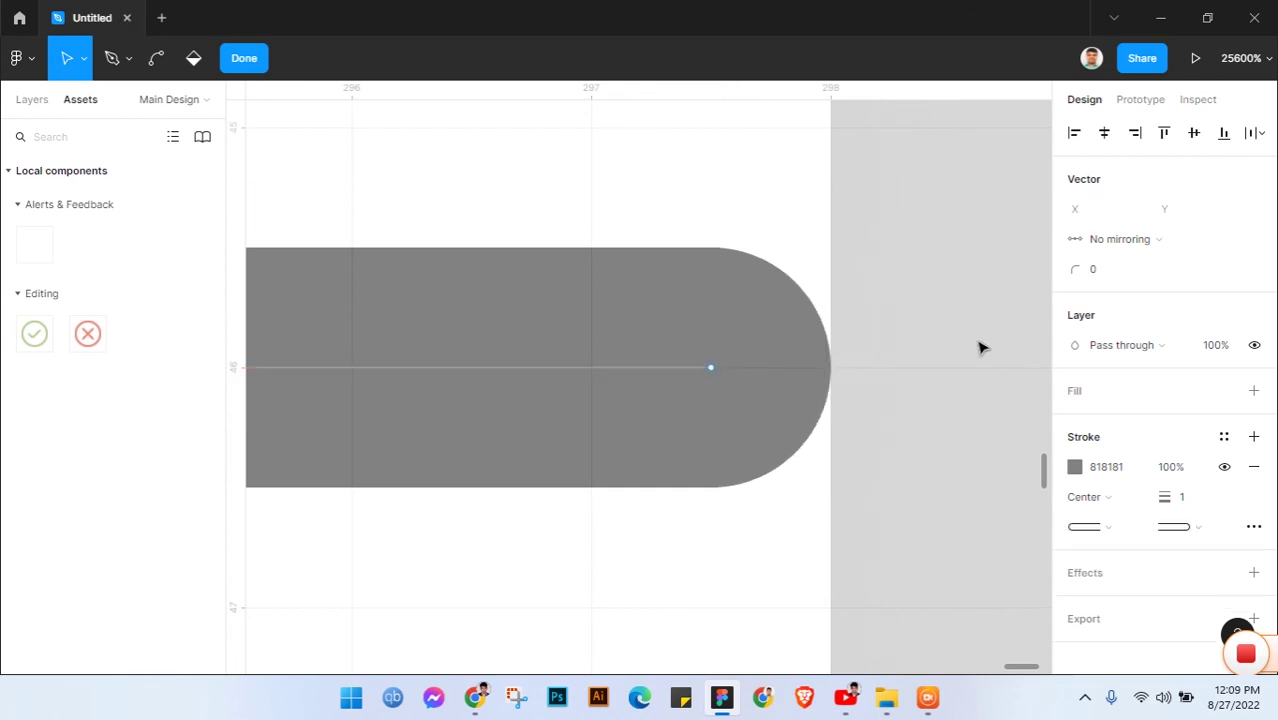
pyautogui.scroll(-3, 979, 345)
pyautogui.scroll(-4, 947, 354)
pyautogui.scroll(-4, 948, 352)
pyautogui.scroll(-3, 948, 355)
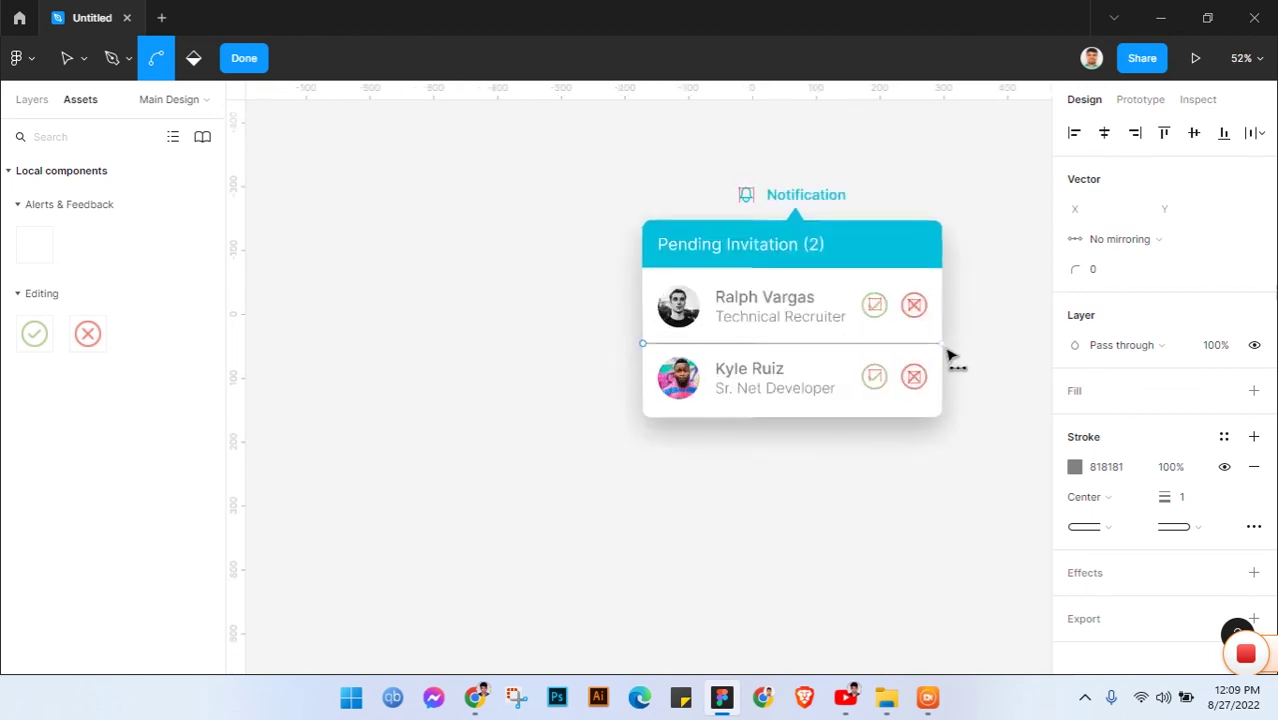
pyautogui.scroll(3, 960, 340)
pyautogui.moveTo(972, 292); pyautogui.dragTo(897, 356)
pyautogui.press('Escape')
pyautogui.press('Escape')
# - Reduce the divider line's stroke weight from 1 to 0.5, then deselect it
pyautogui.scroll(2, 859, 418)
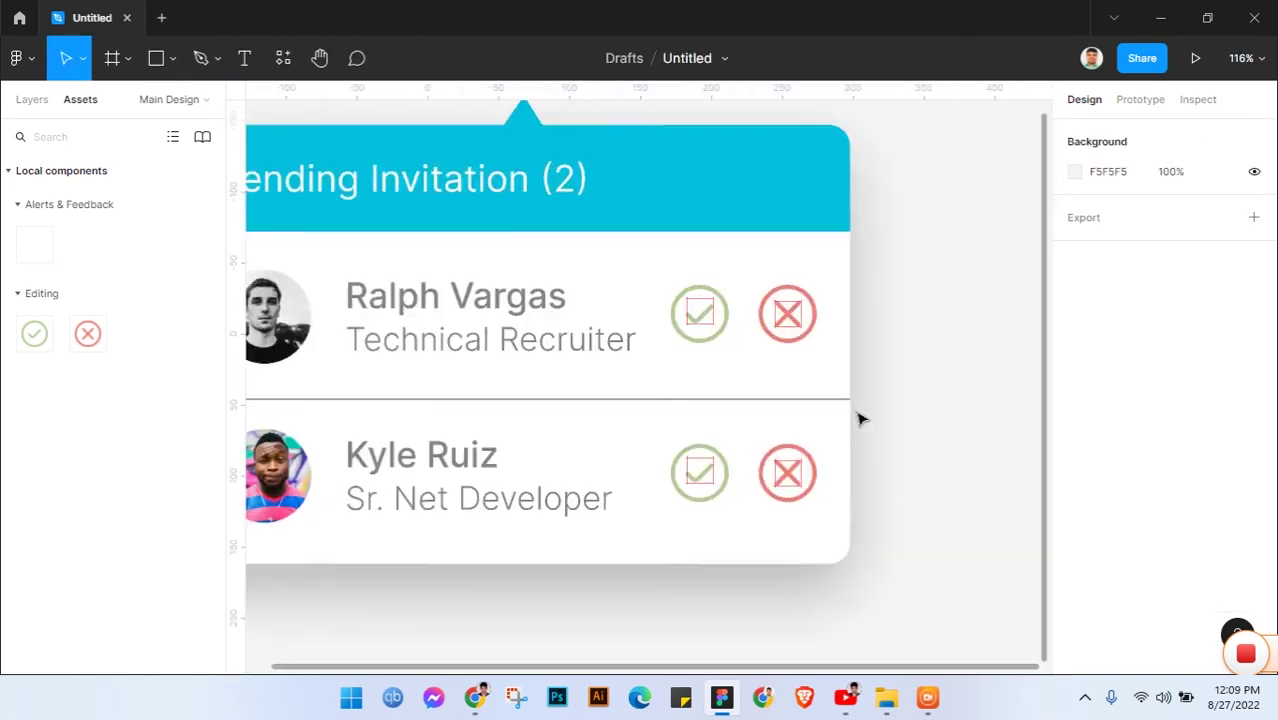
pyautogui.scroll(2, 859, 418)
pyautogui.scroll(3, 859, 418)
pyautogui.scroll(2, 776, 400)
pyautogui.scroll(-3, 958, 385)
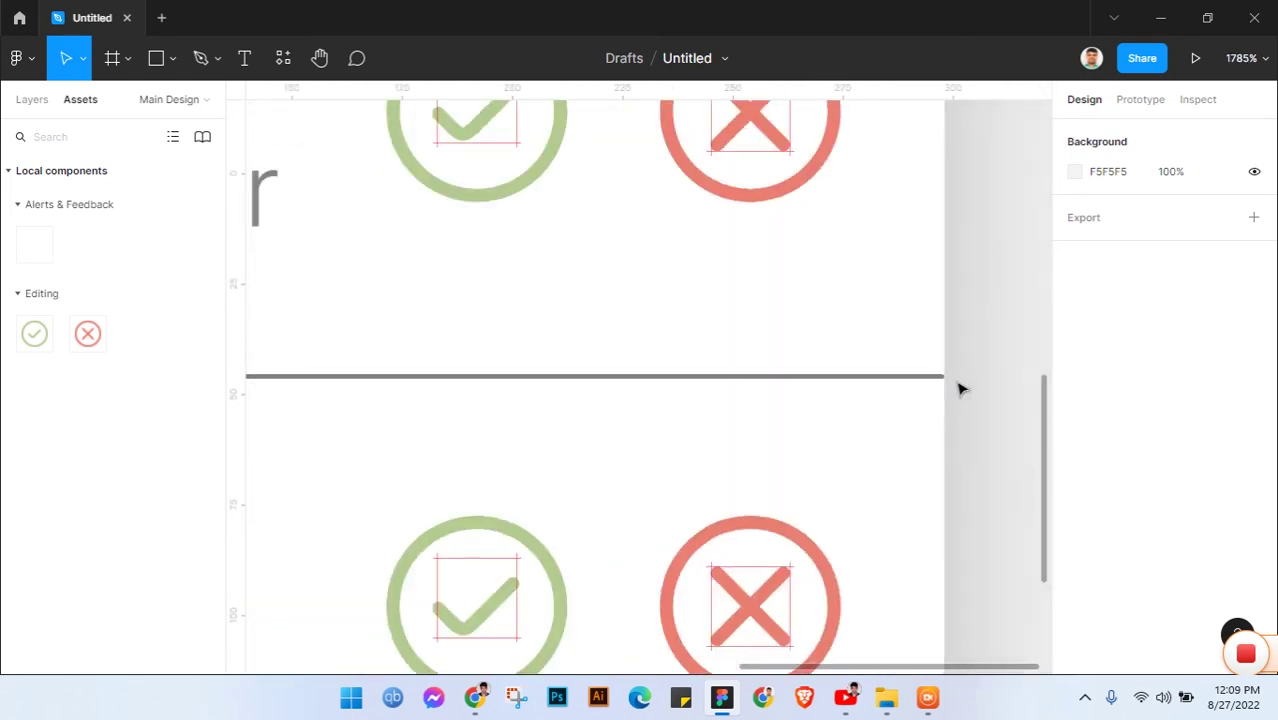
pyautogui.scroll(-4, 961, 388)
pyautogui.scroll(1, 990, 340)
pyautogui.hscroll(2, 997, 332)
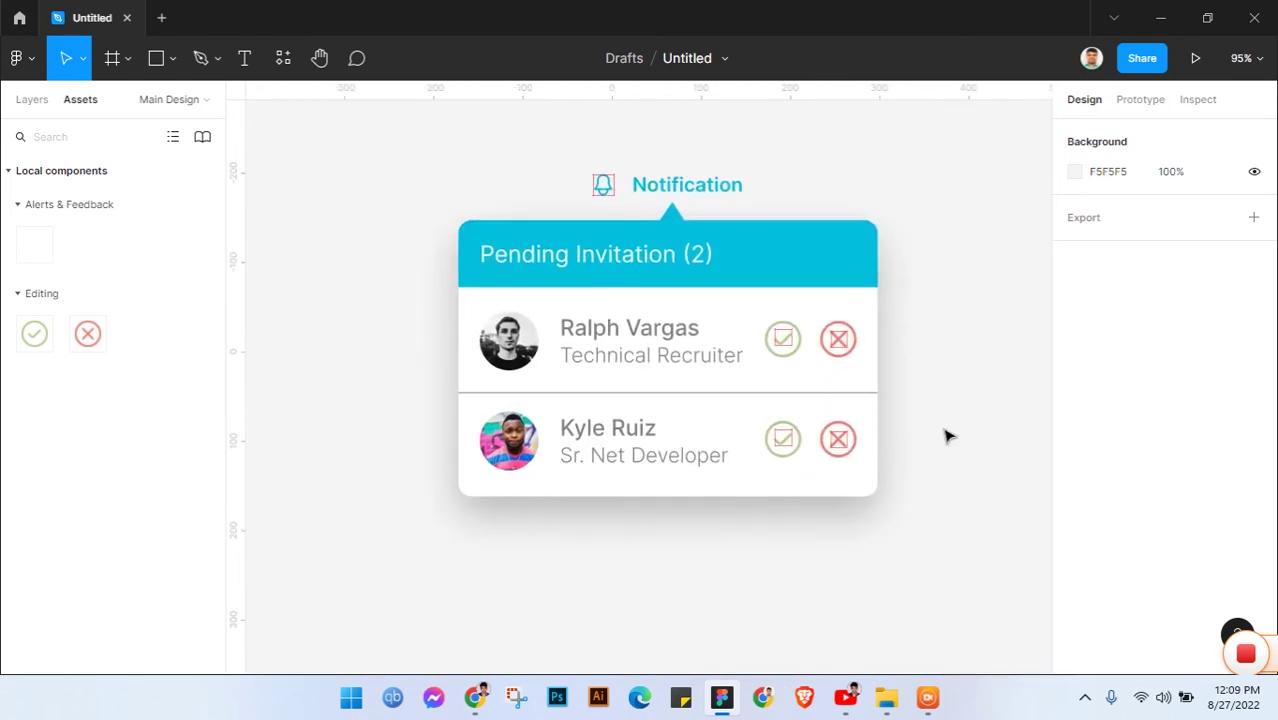
pyautogui.click(752, 395)
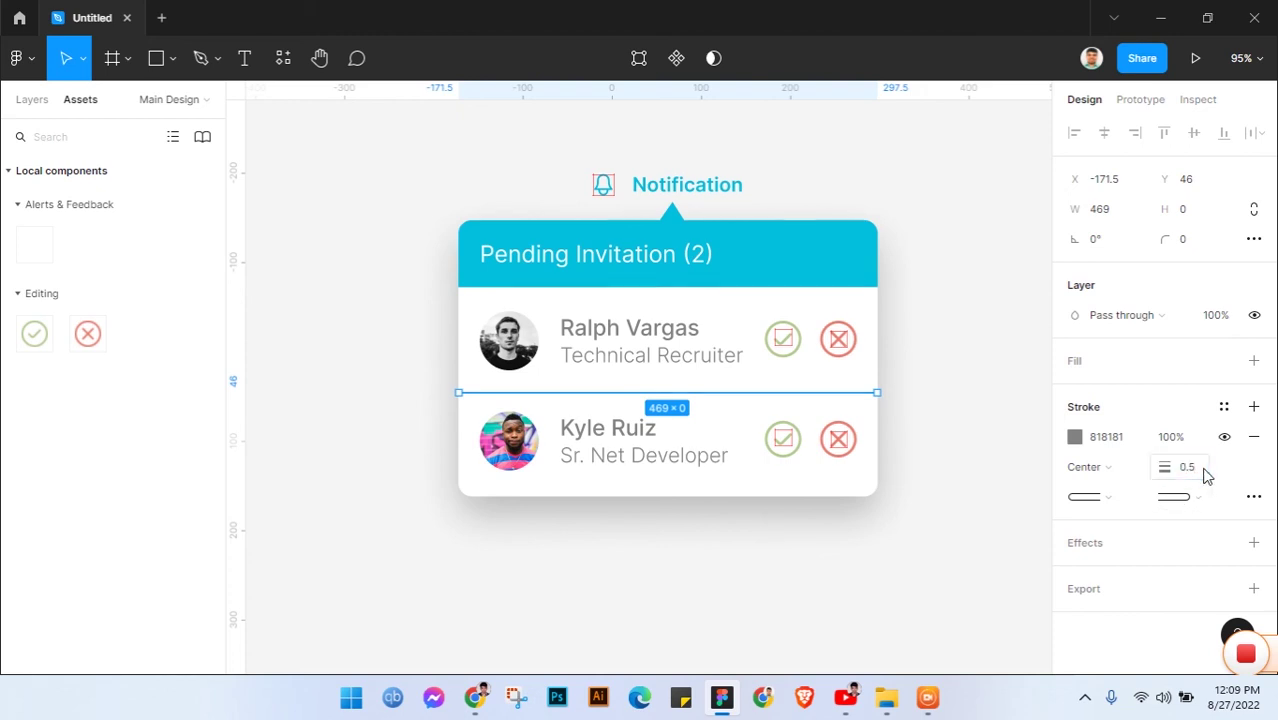
pyautogui.click(965, 440)
pyautogui.hscroll(2, 894, 243)
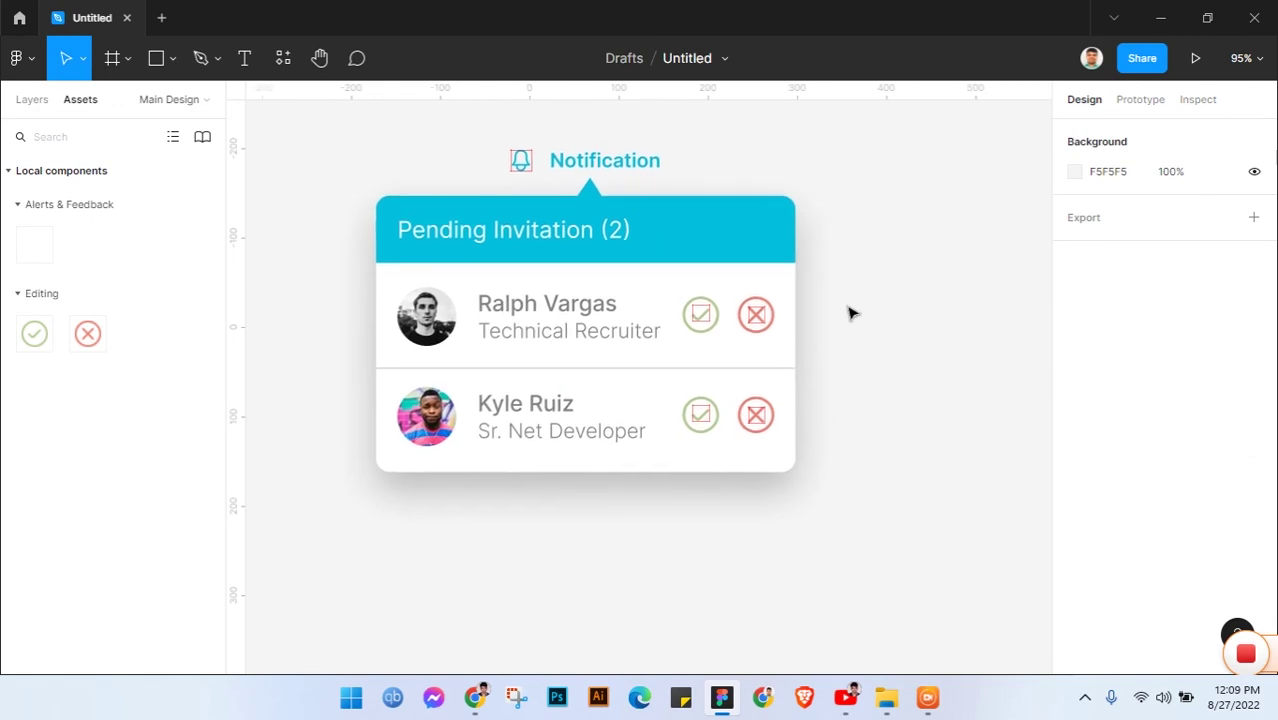